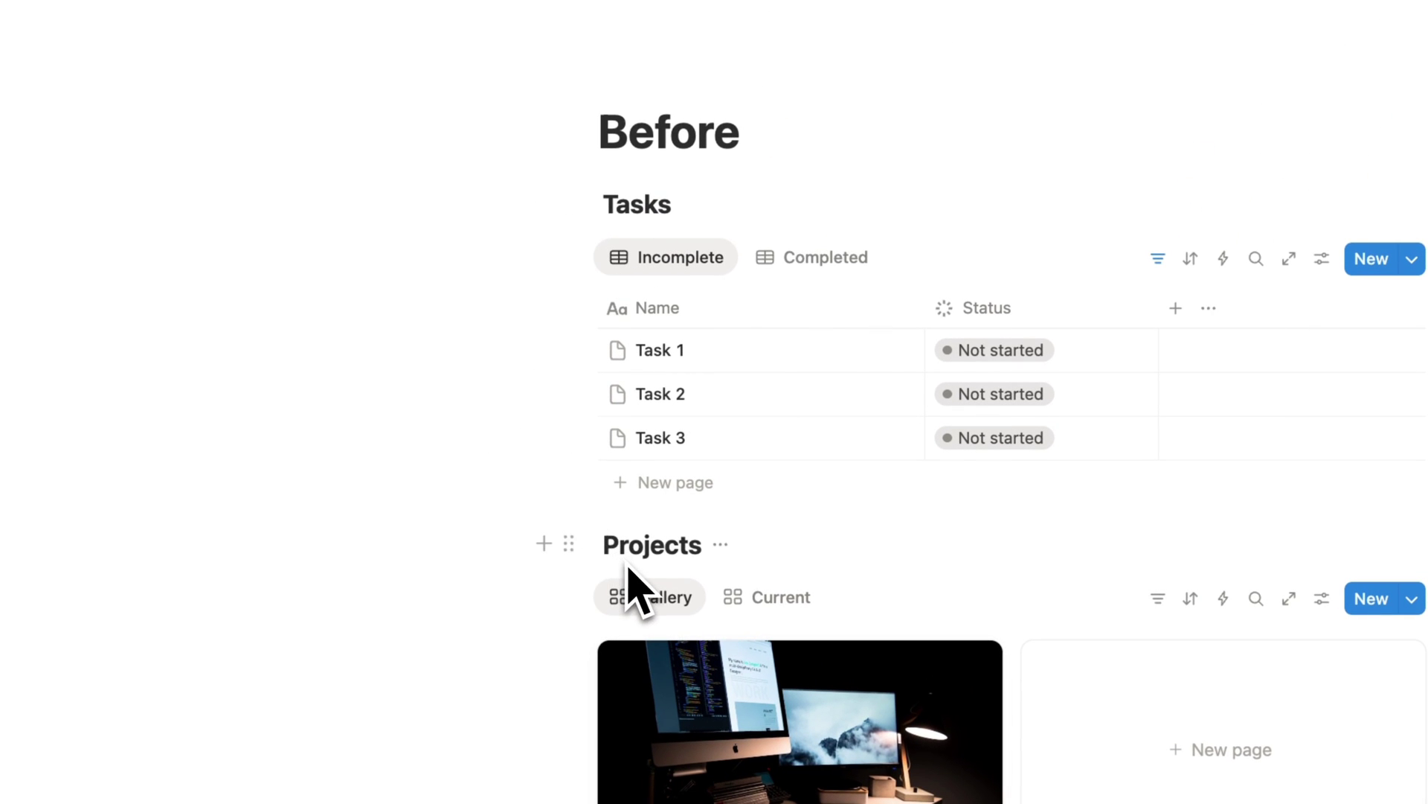
- Compare the Incomplete and Completed task views and the Gallery and Current project views on the Before page
click(800, 258)
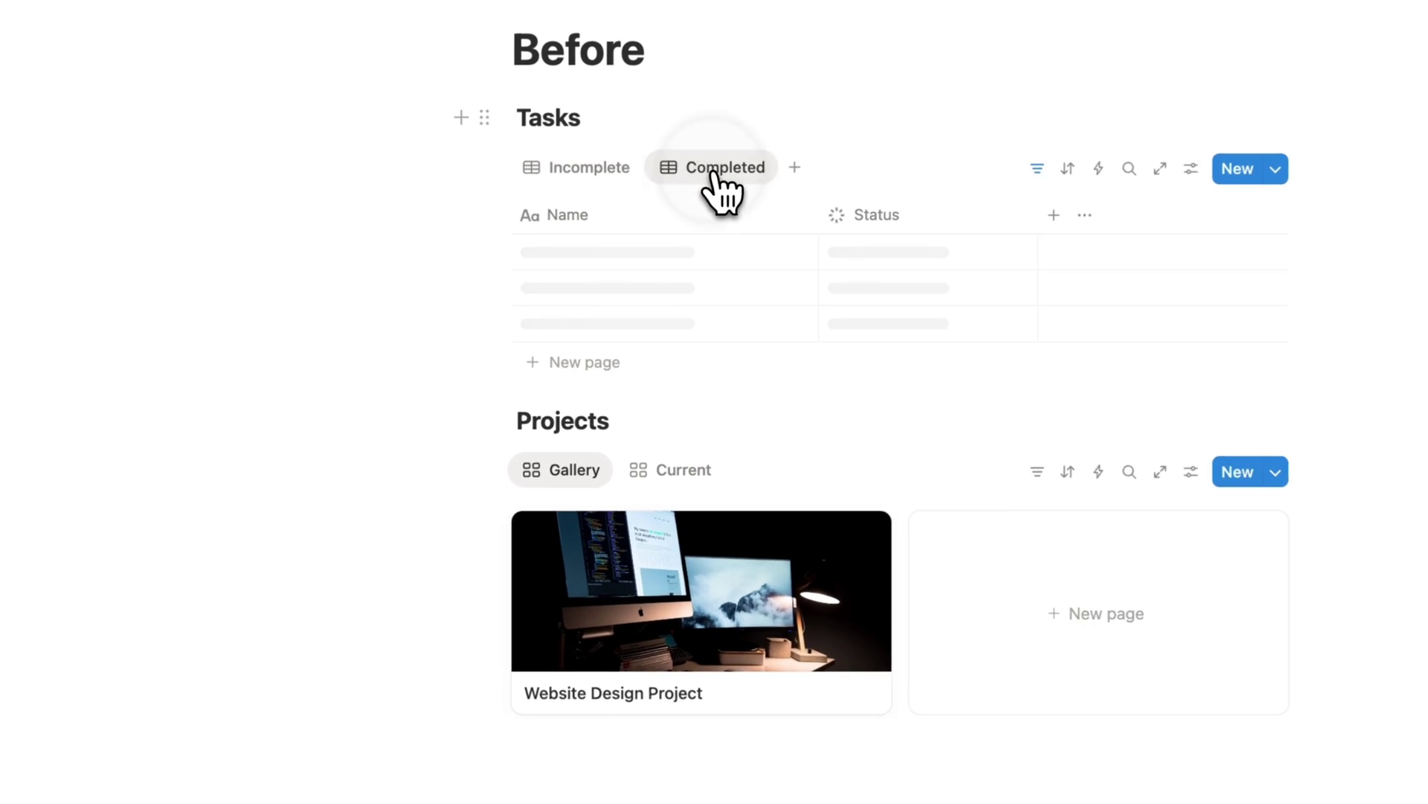
click(604, 173)
click(698, 171)
click(620, 152)
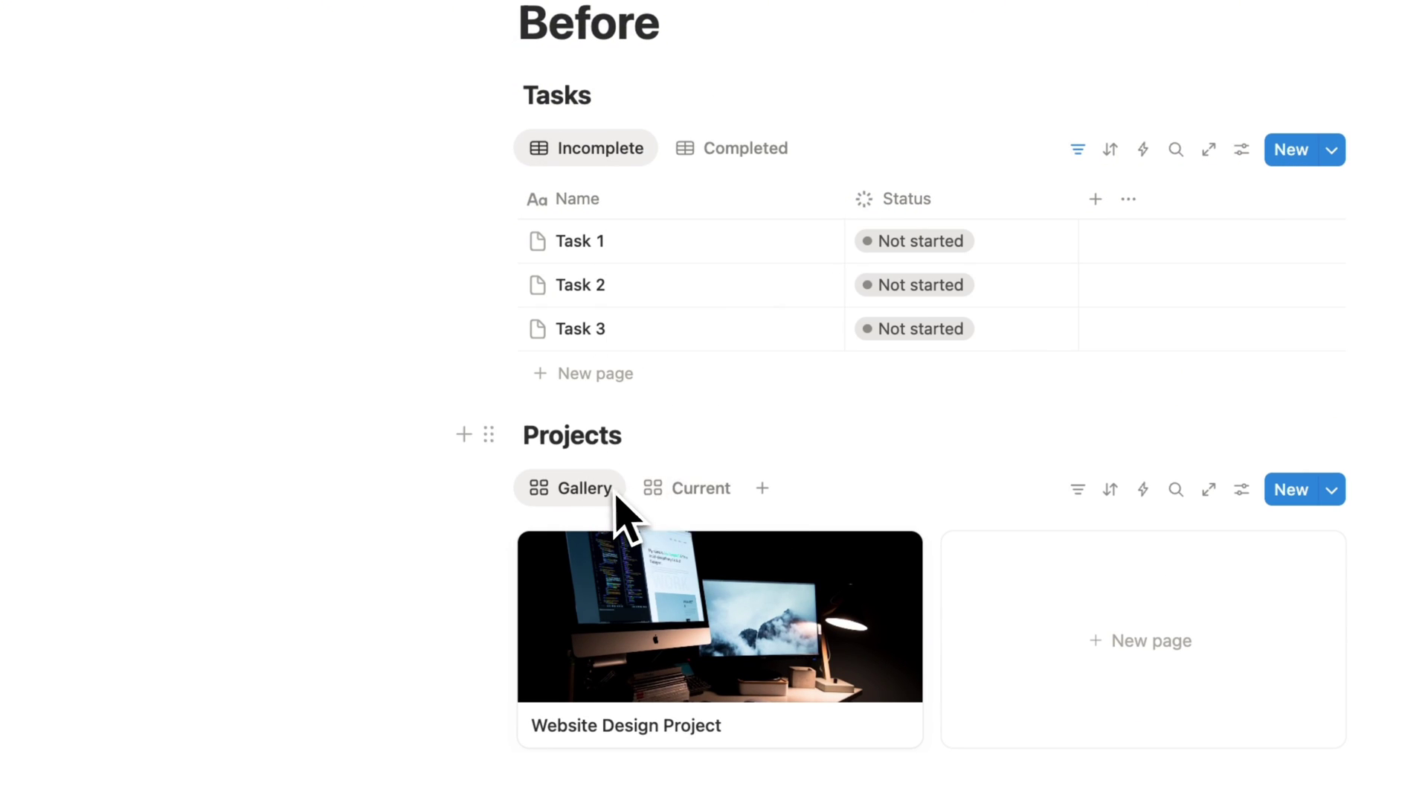
click(725, 444)
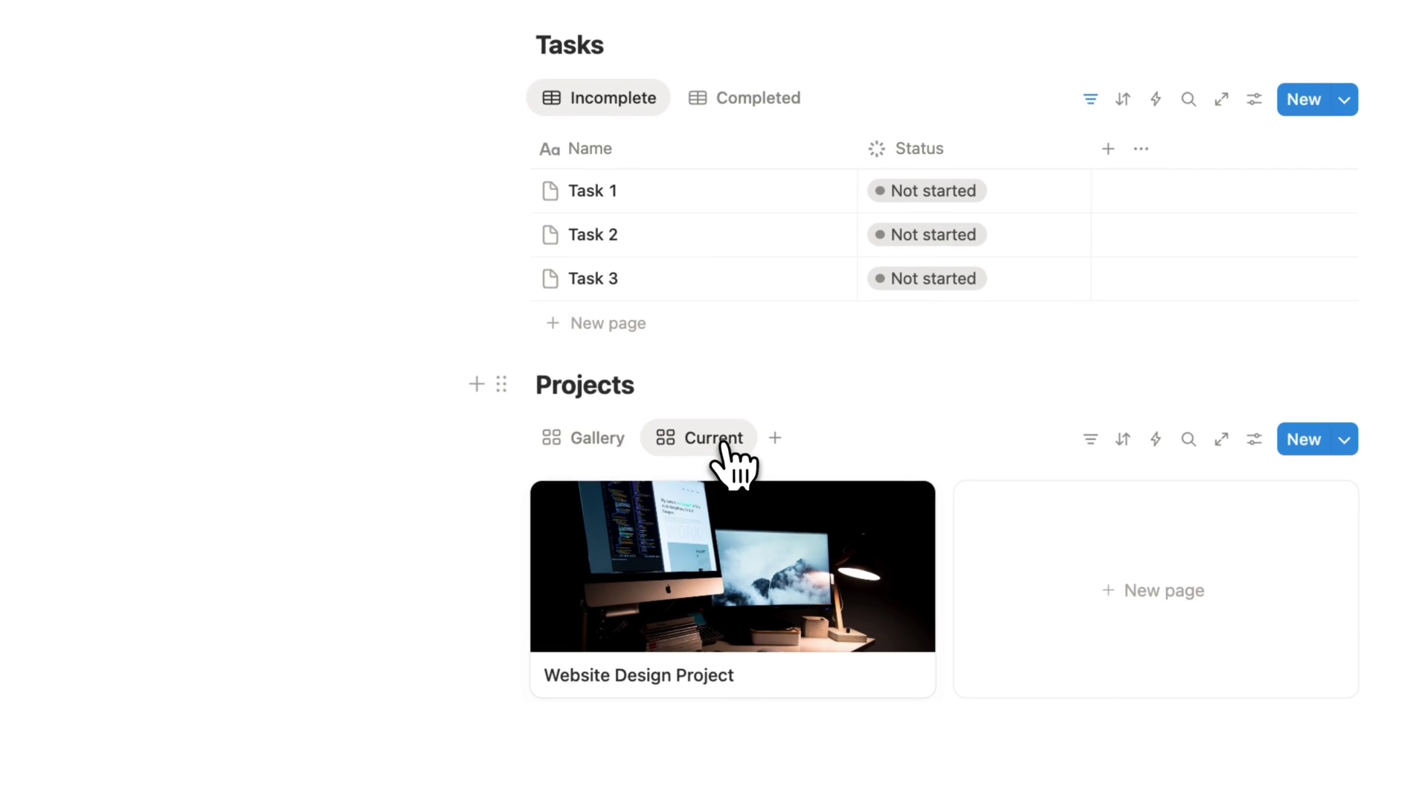
click(594, 450)
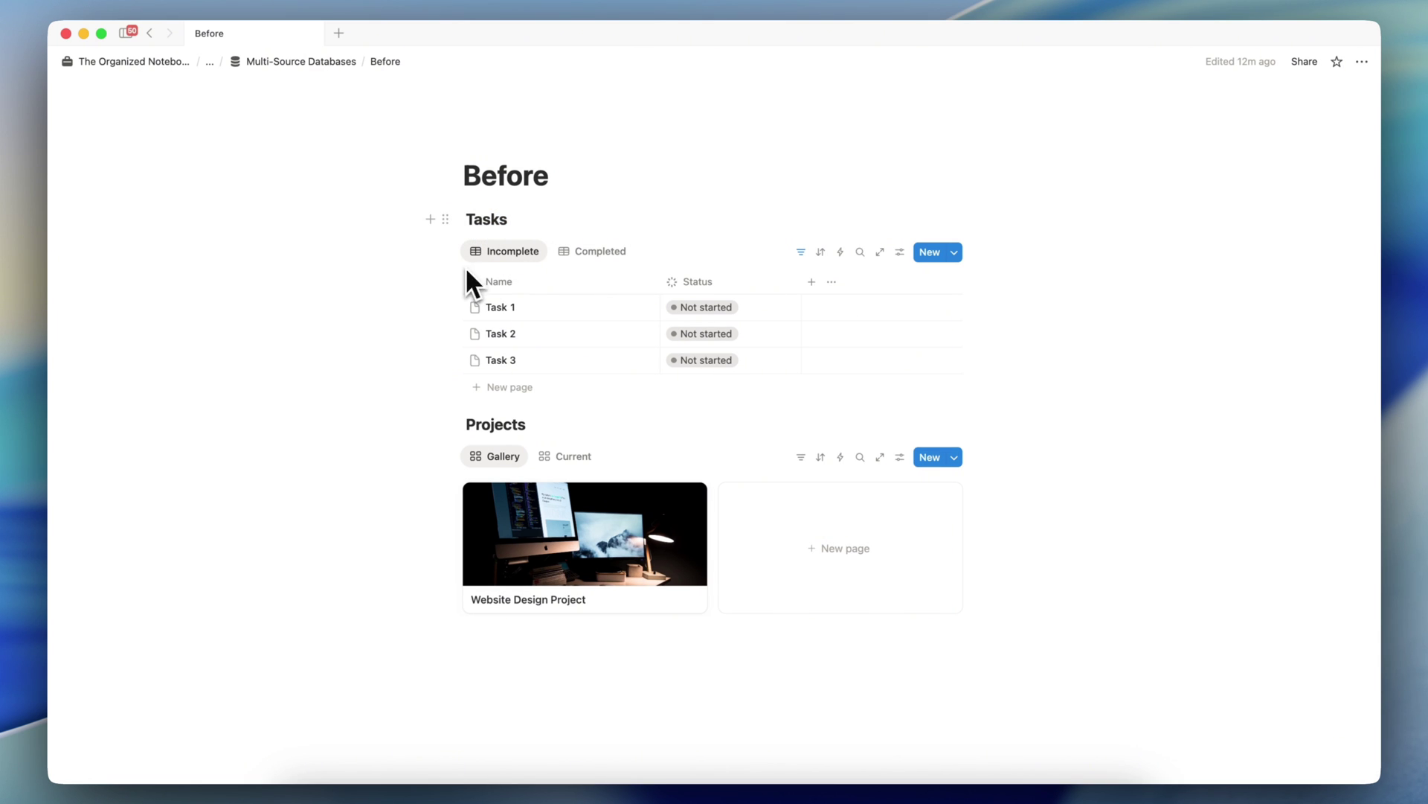
- Go back to the Multi-Source Databases page and open its After page
click(328, 63)
scroll(536, 415, down, 10)
click(253, 645)
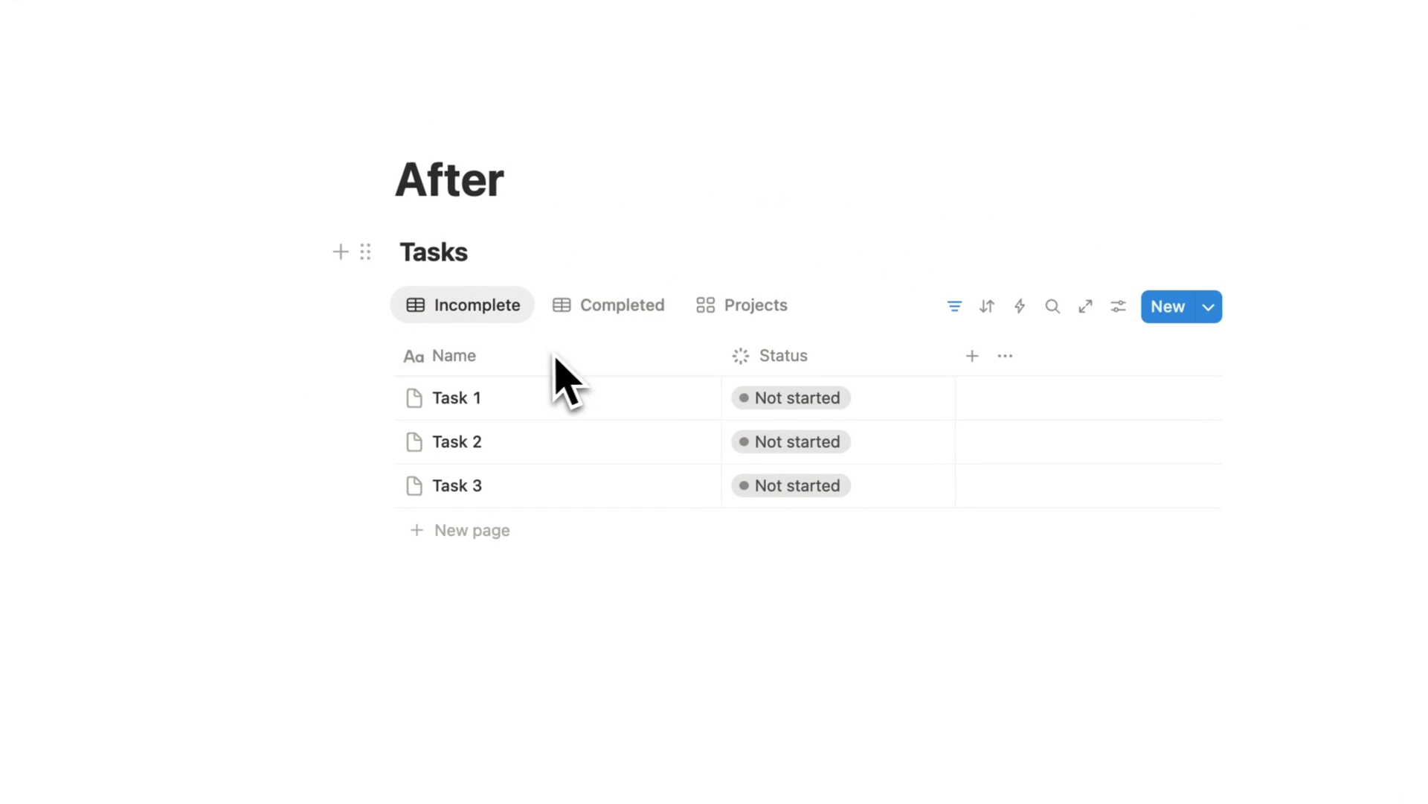
- Examine the After page's single database block and its Incomplete, Completed and Projects views
click(365, 253)
key(Escape)
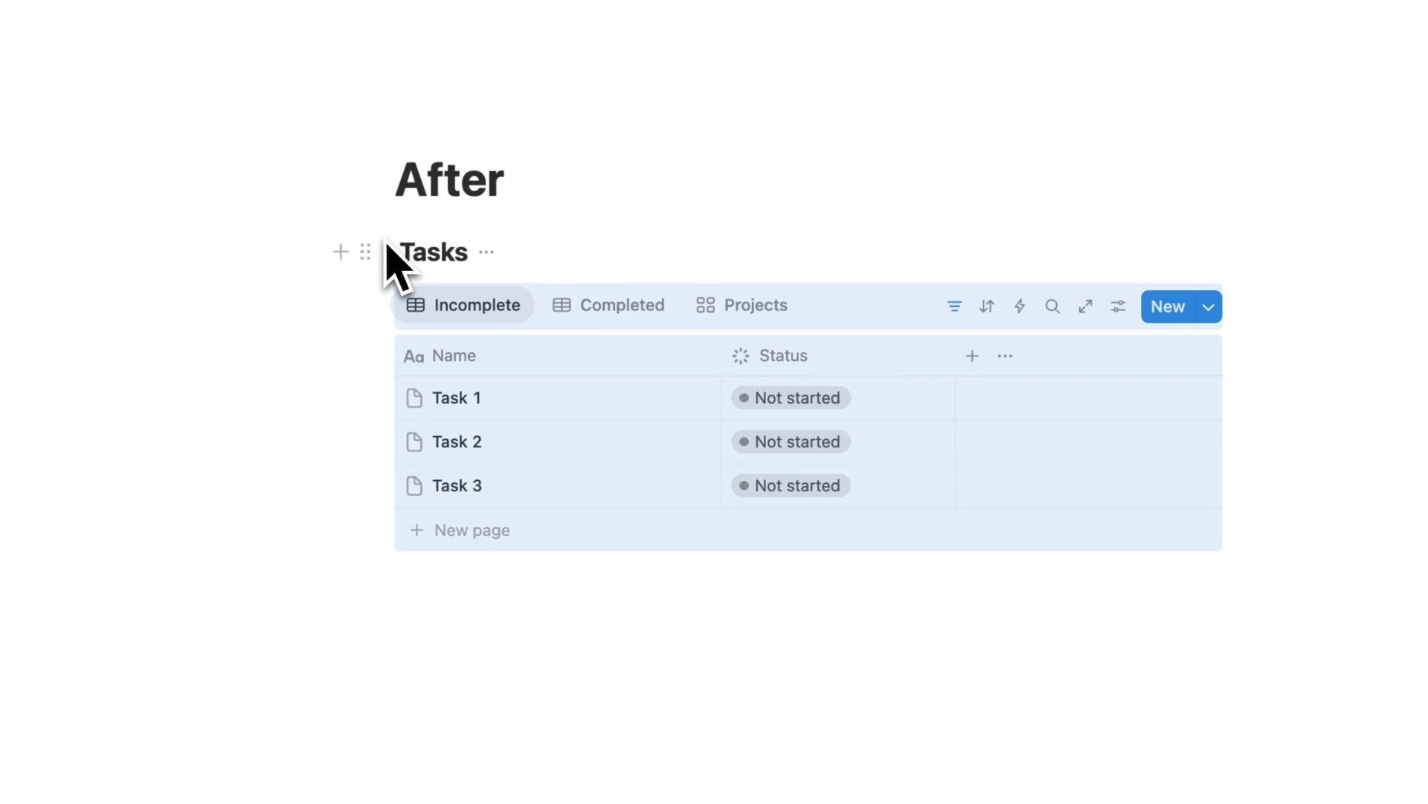
click(478, 305)
key(Escape)
click(468, 253)
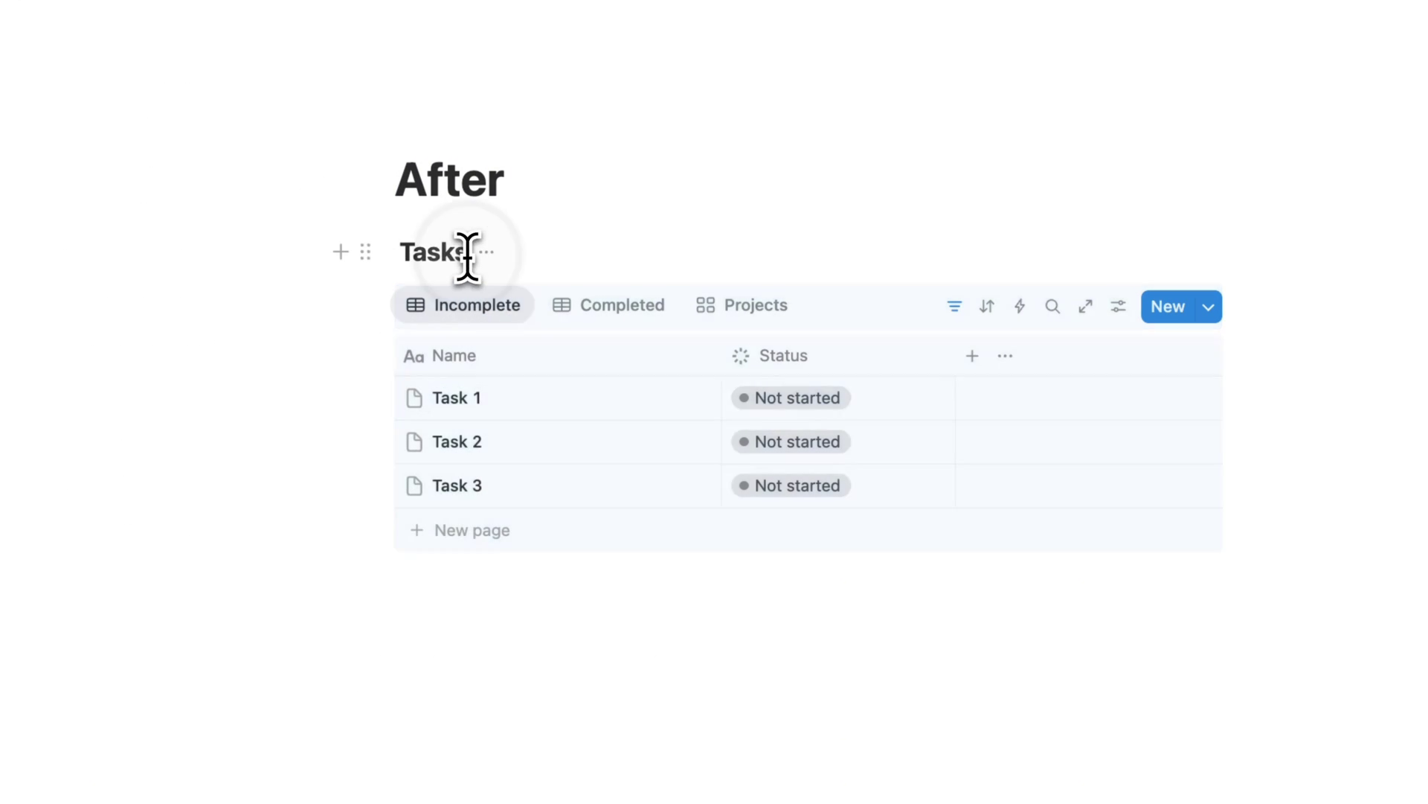
click(584, 306)
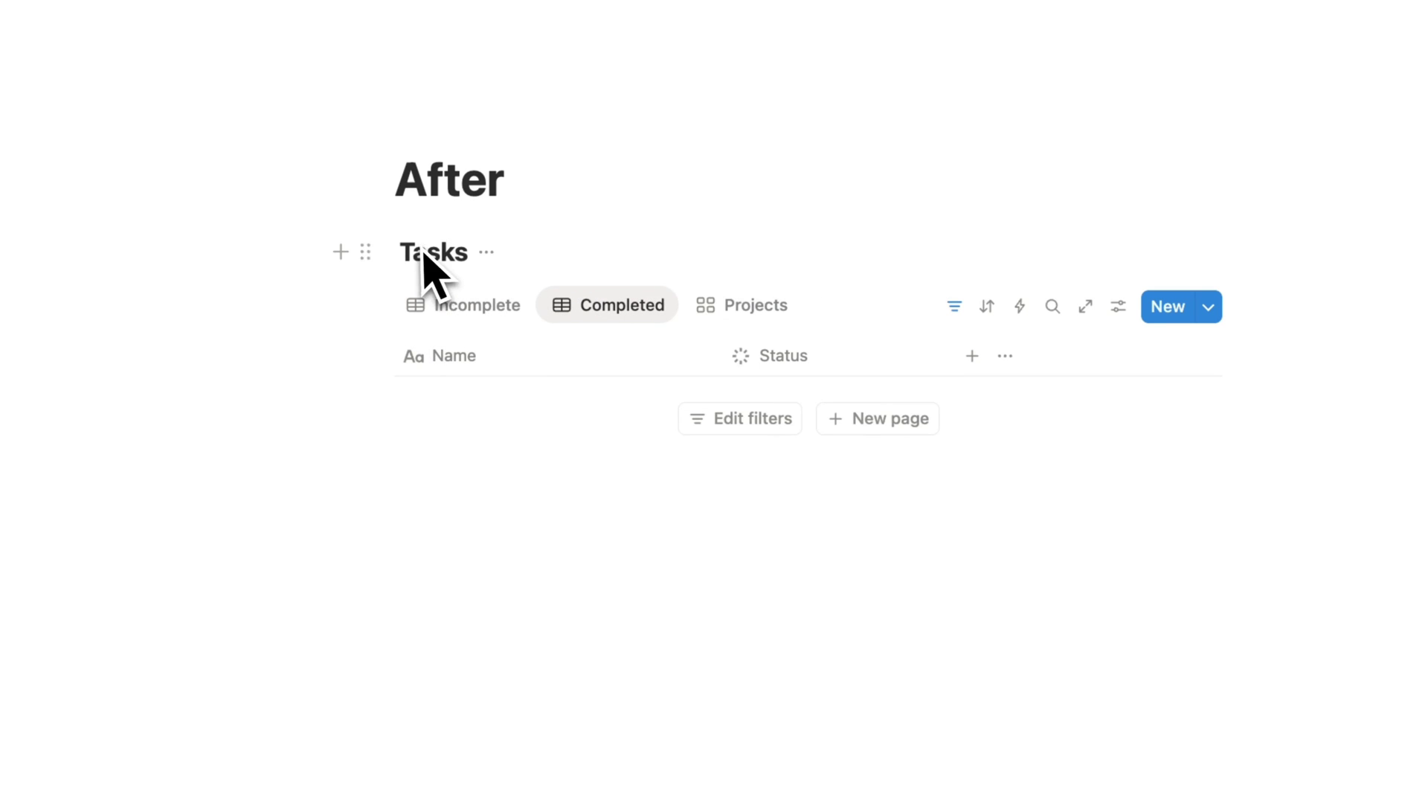
click(744, 305)
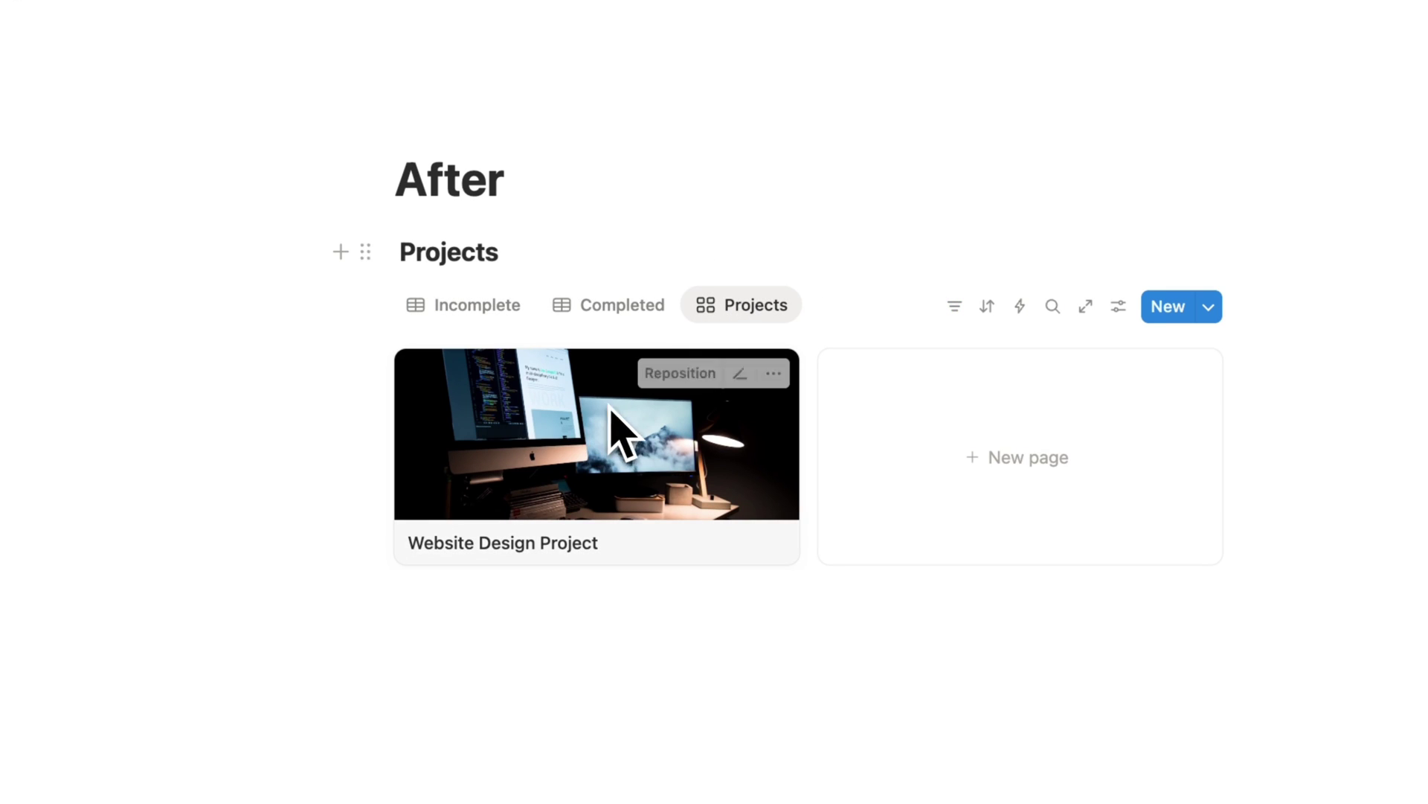
click(477, 305)
- Review the data sources managed by the After page's database
click(1118, 306)
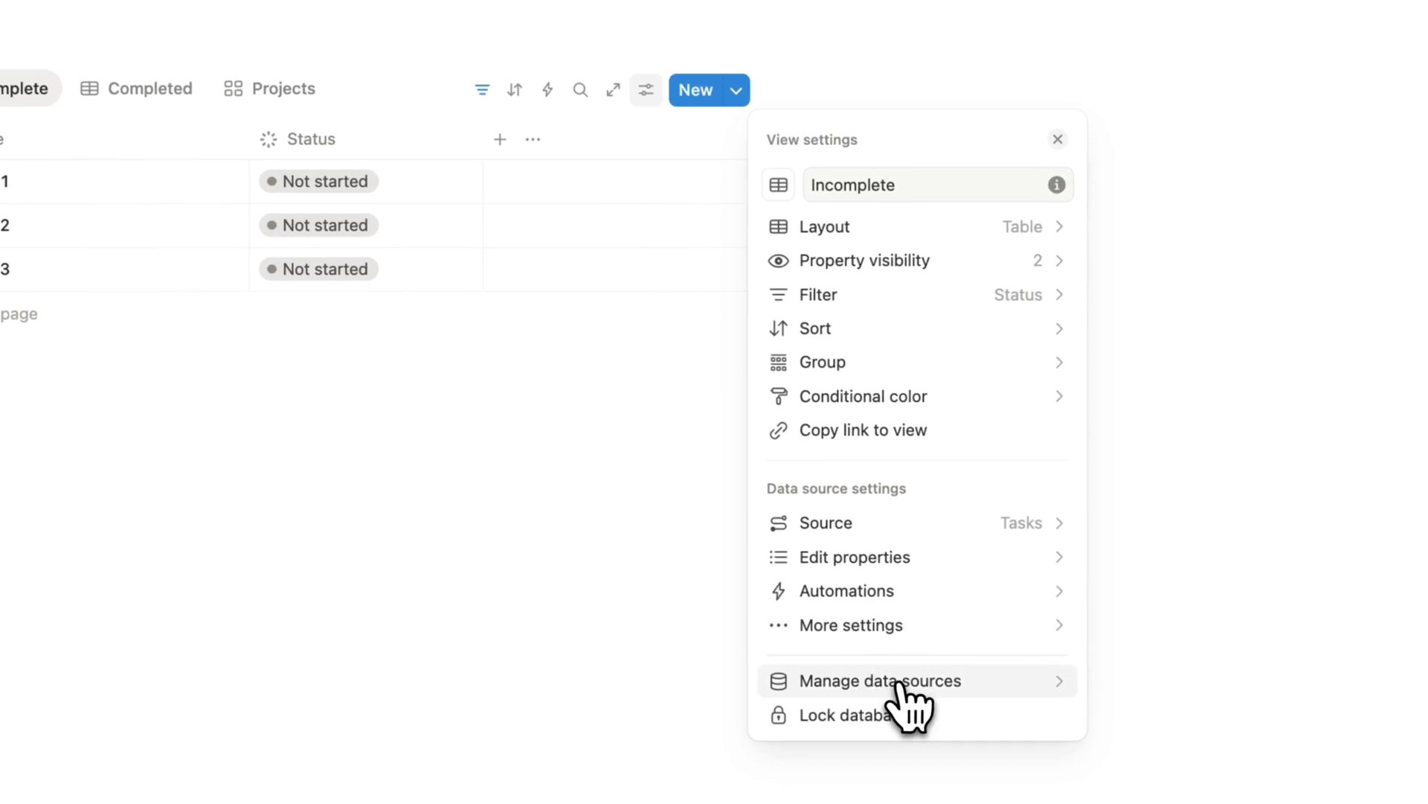
click(1011, 756)
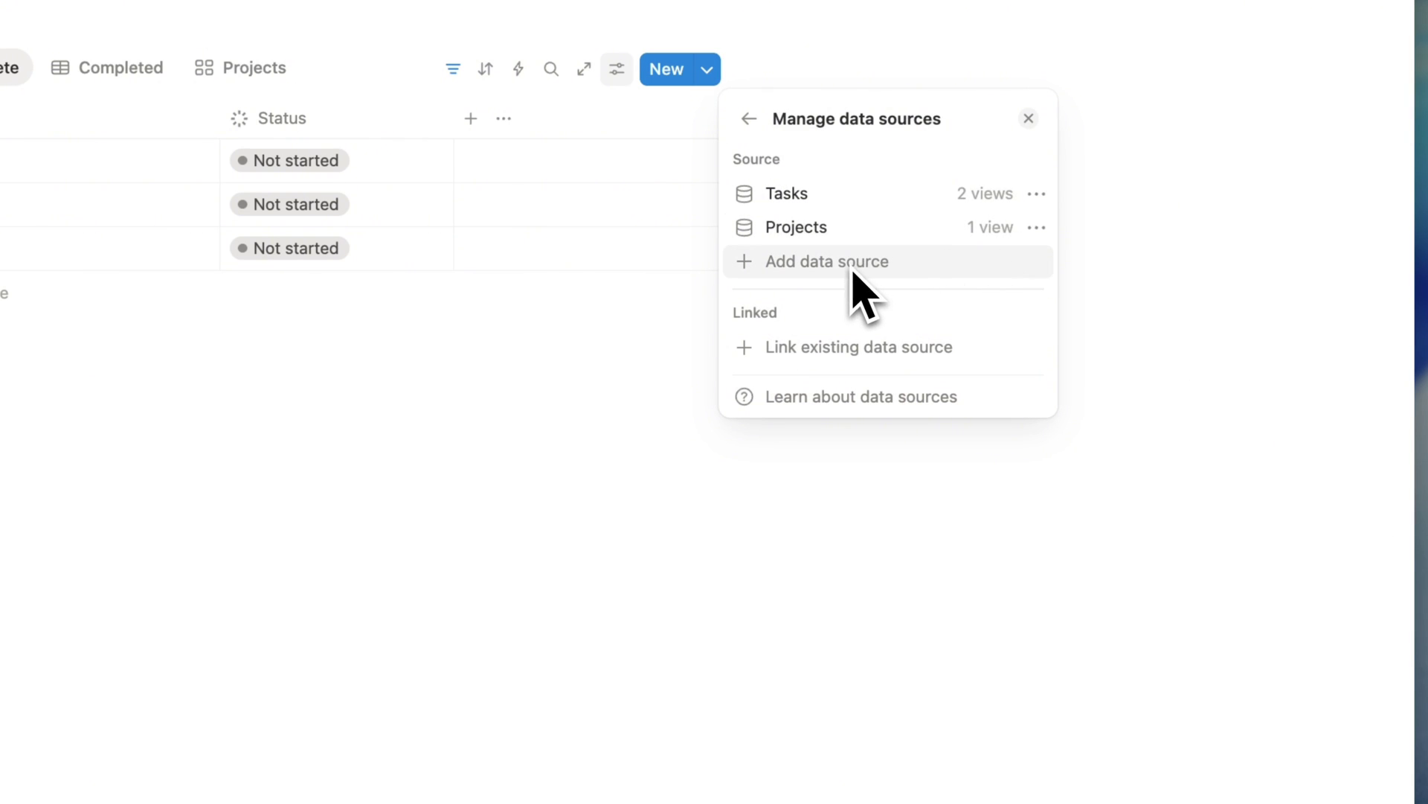
click(597, 542)
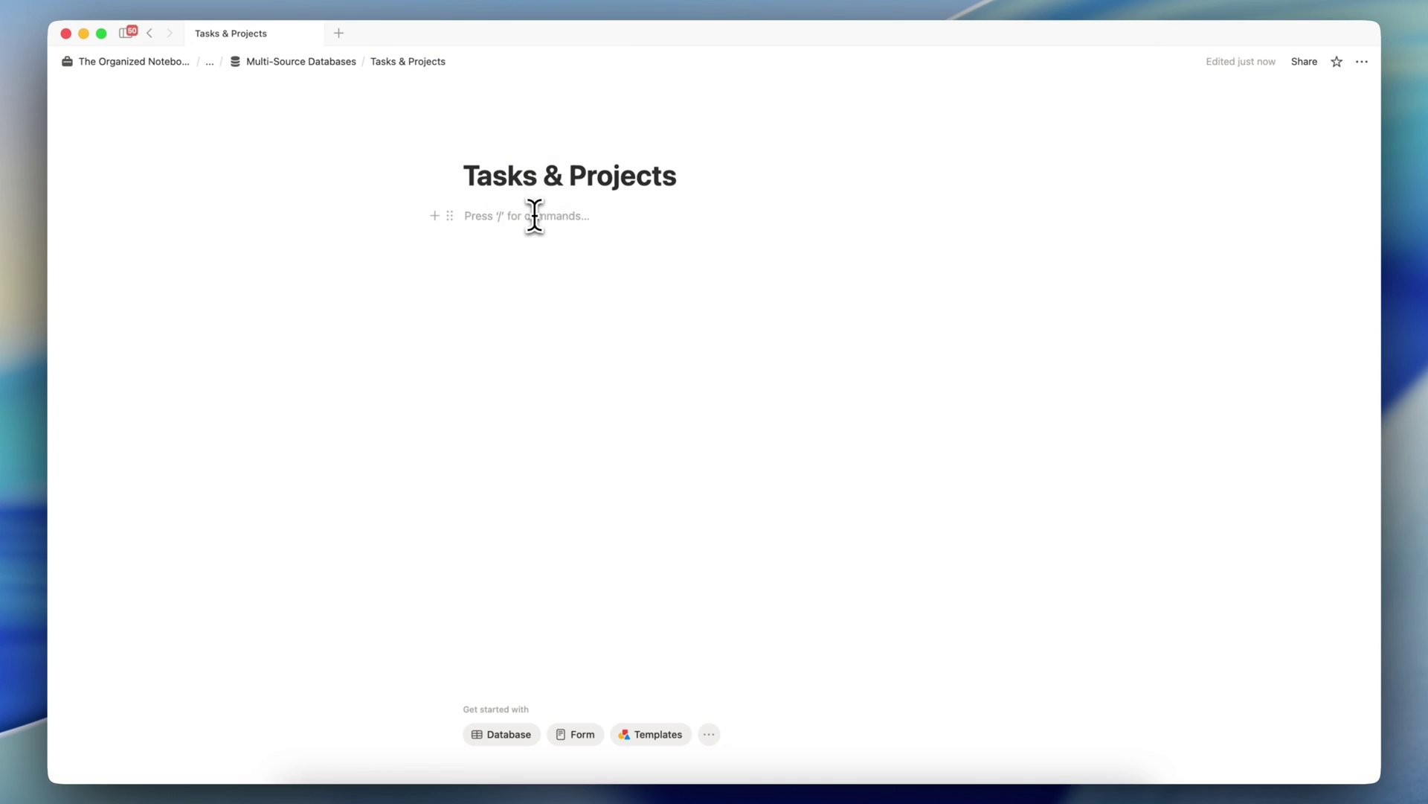
- Insert a new table database on the empty Tasks & Projects page and name it Tasks
text(/)
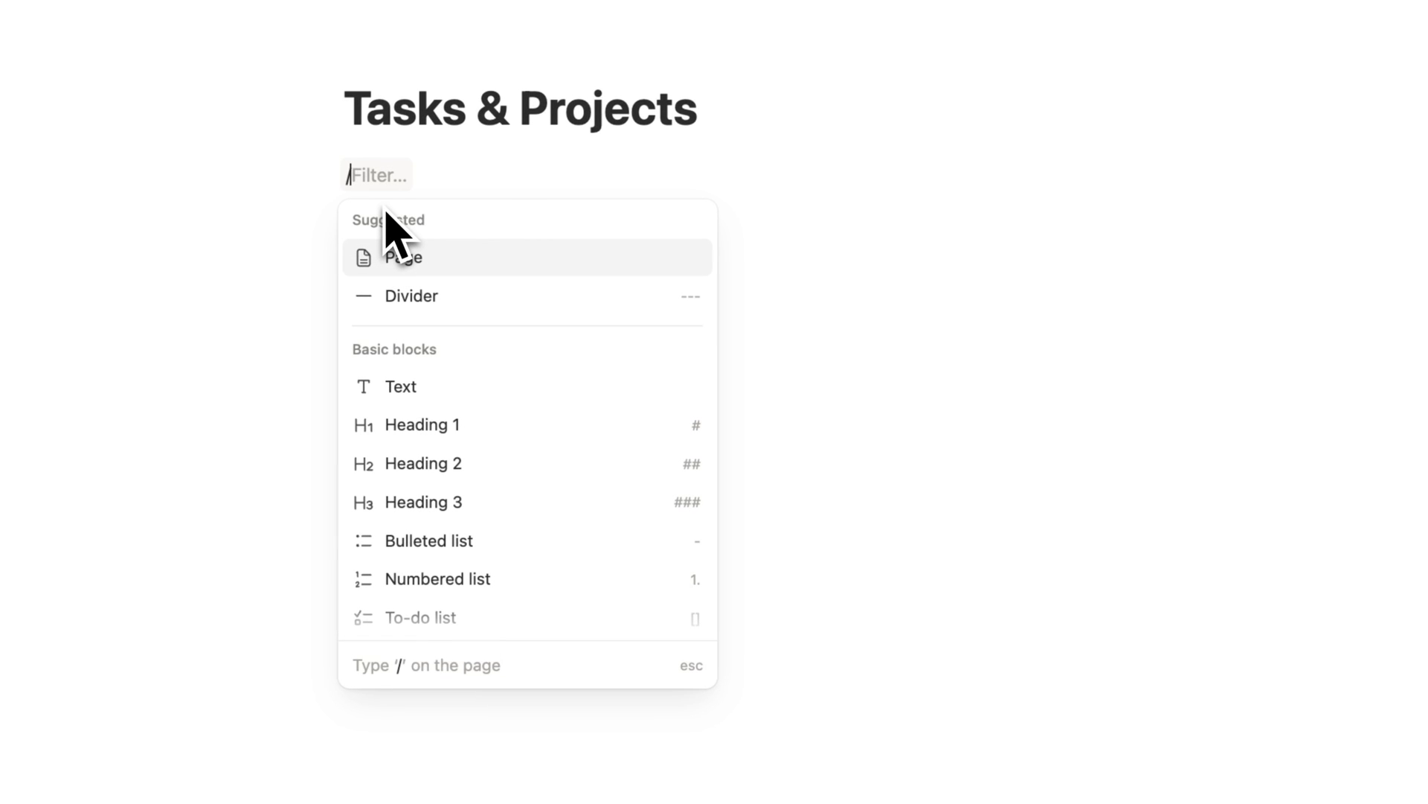
text(table)
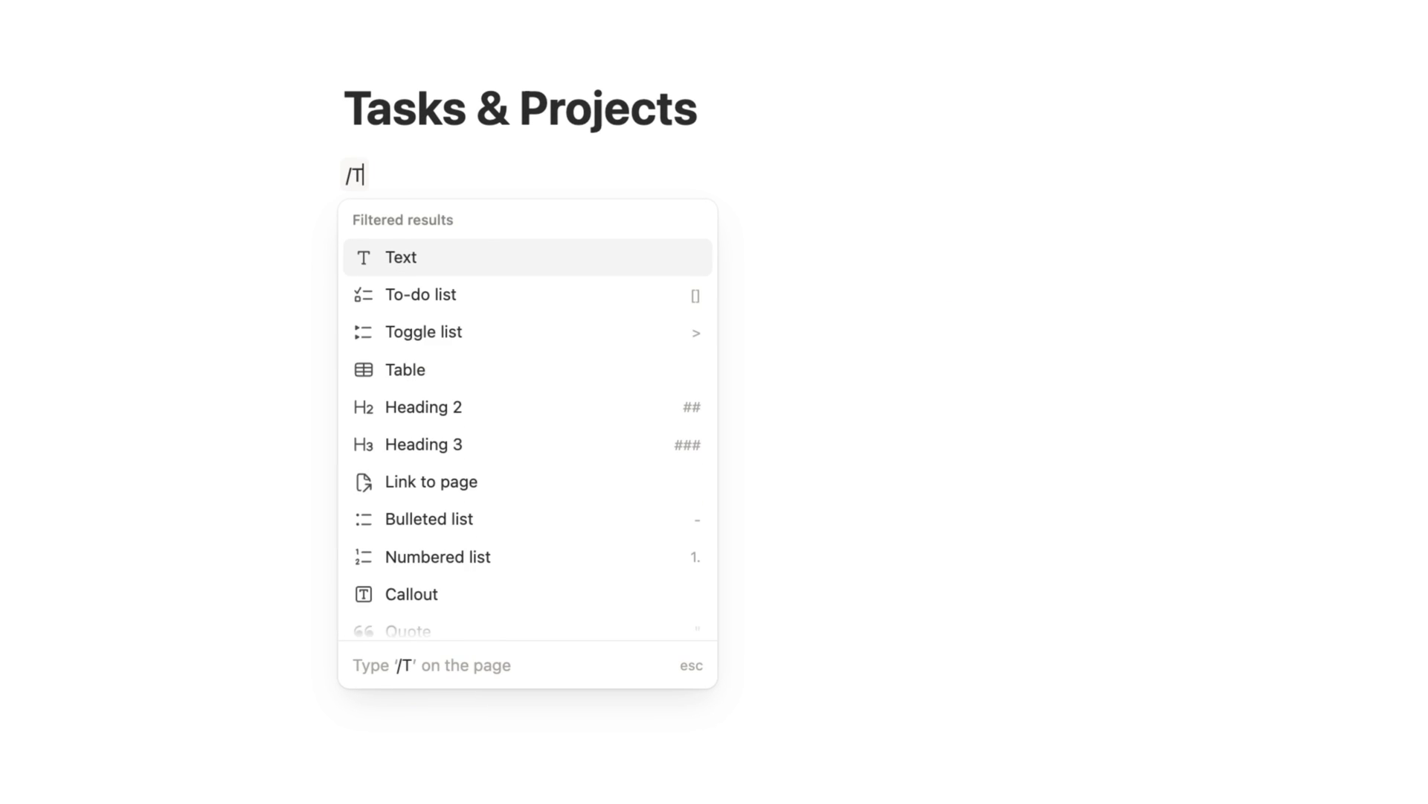
click(423, 255)
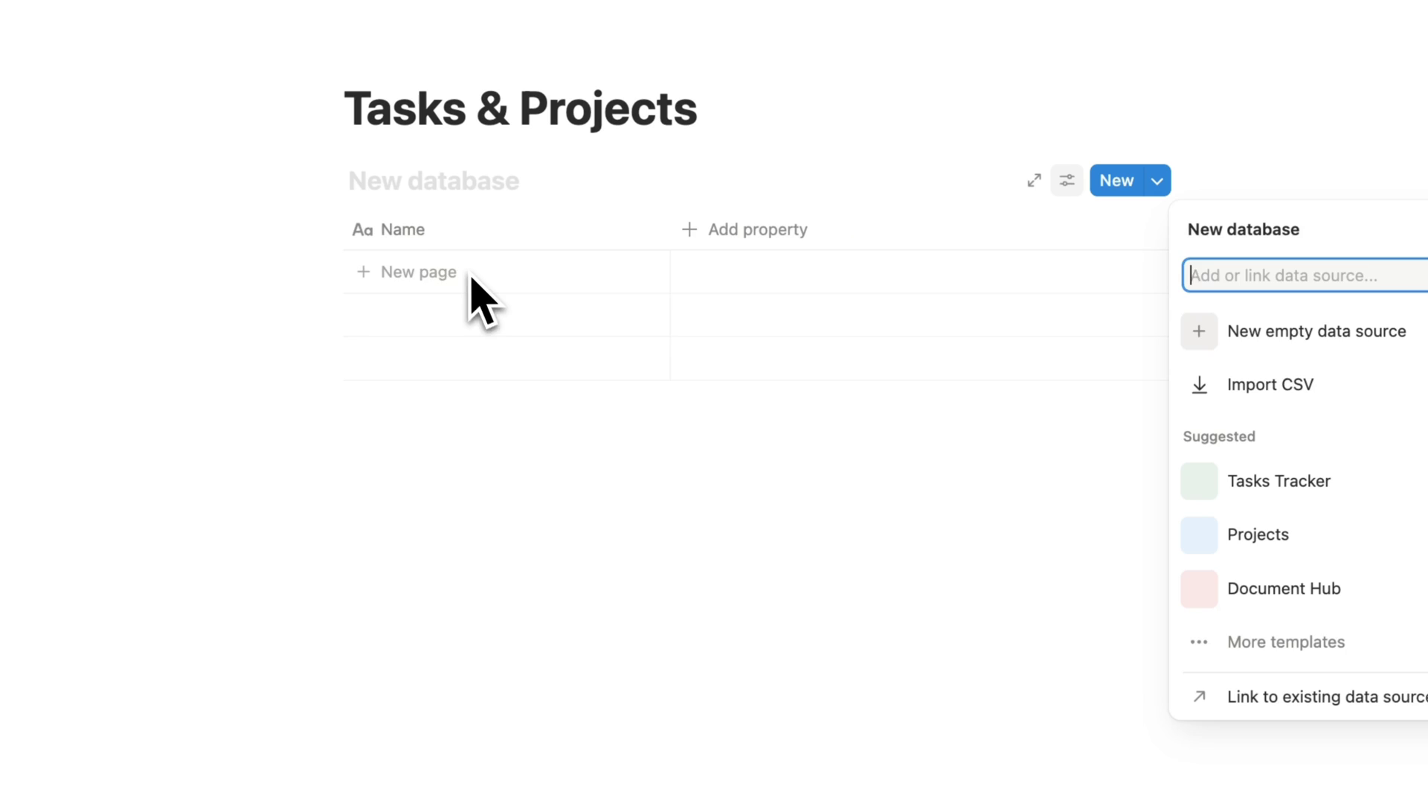
click(405, 180)
text(Tasks)
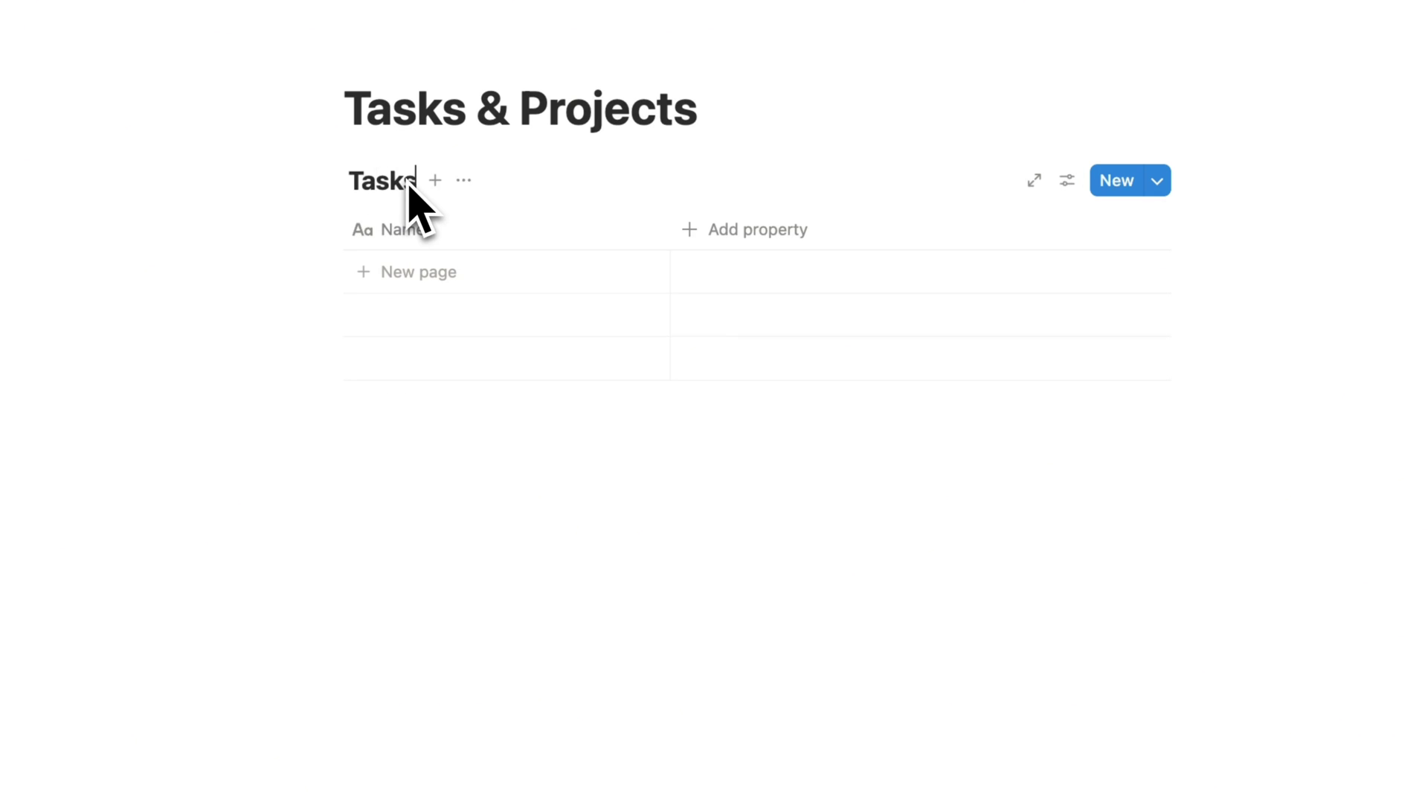
- Add a Status property to the Tasks database and create entries named Task 1 and Task 2
click(733, 231)
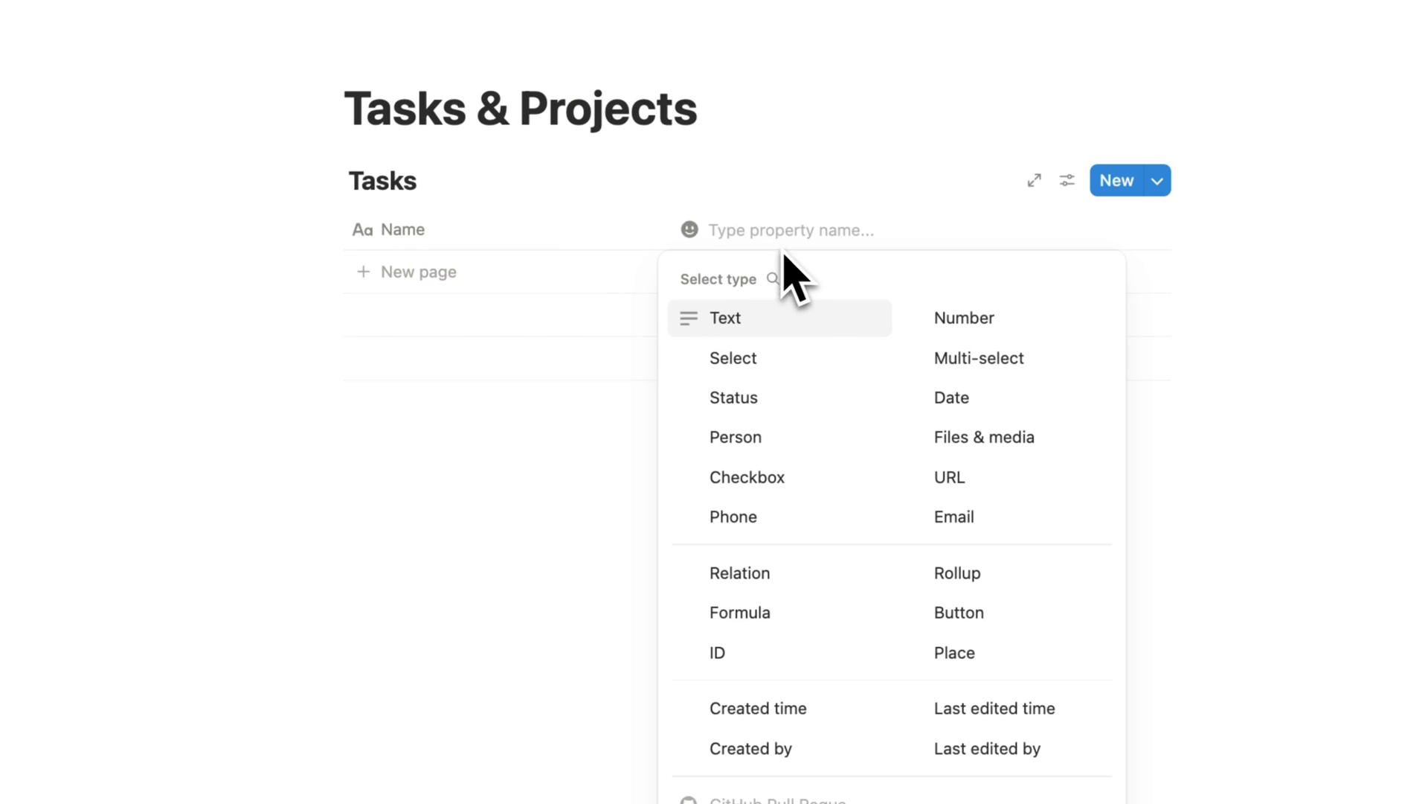
click(777, 397)
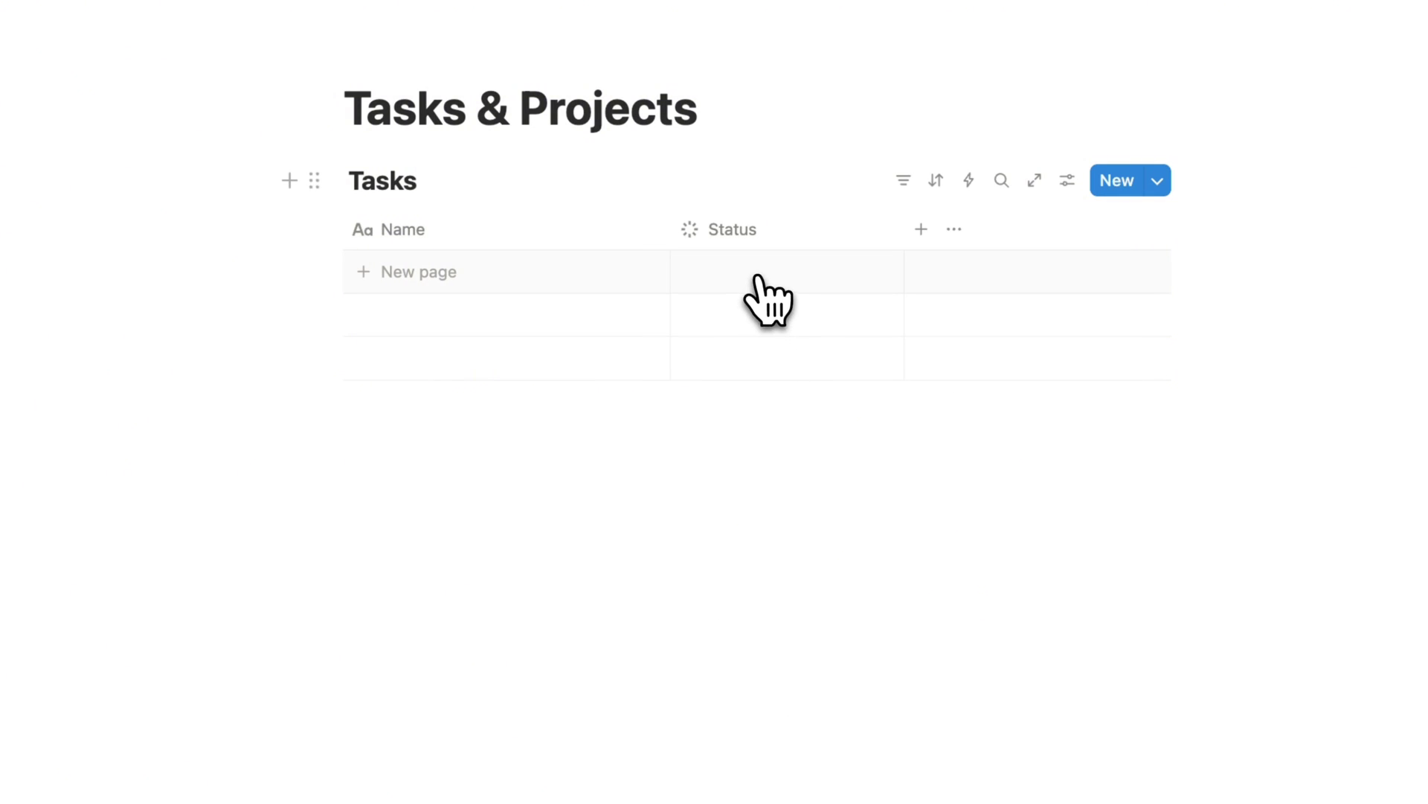
click(457, 272)
text(Task 1)
click(446, 319)
text(Task 2)
key(Escape)
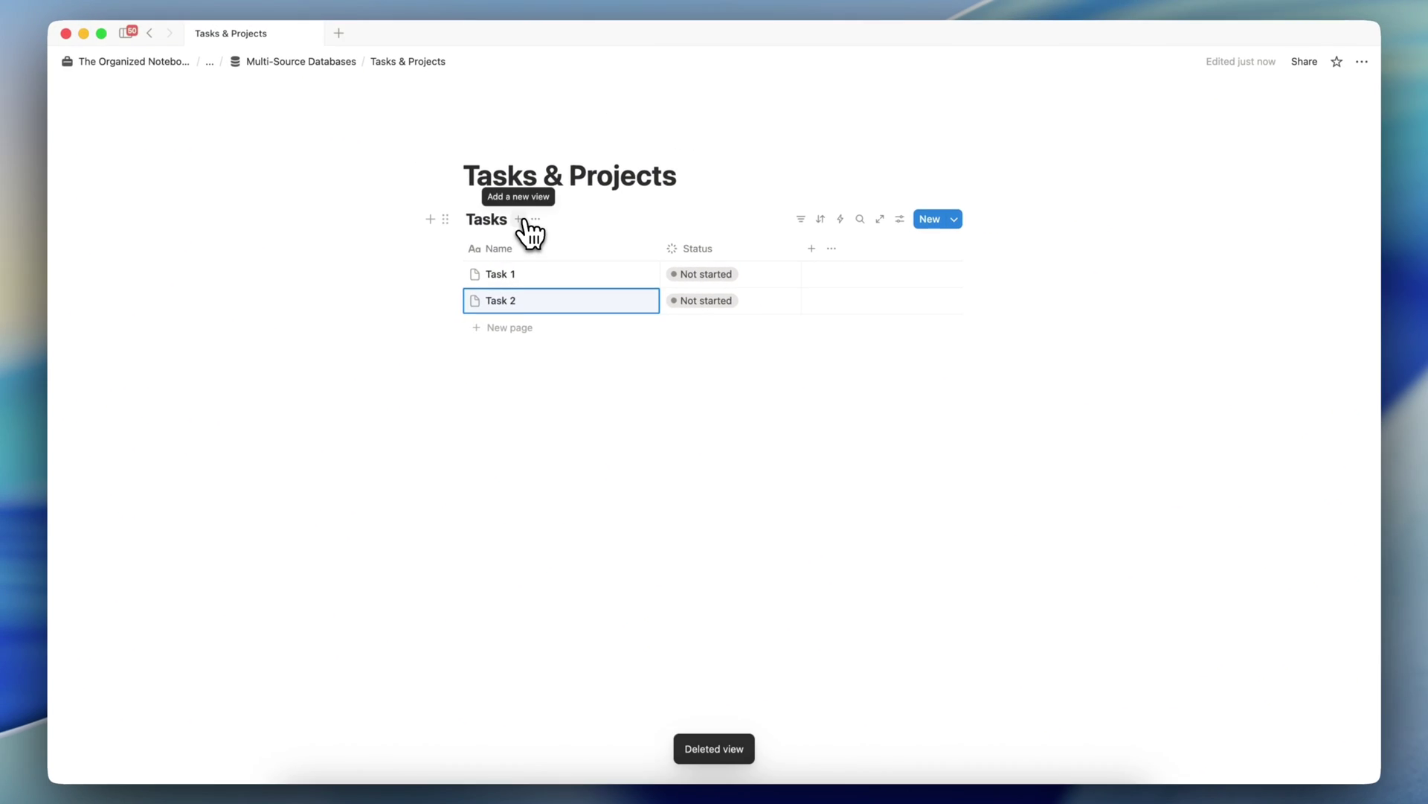
- Add a new empty data source named Projects to the Tasks database block
click(519, 219)
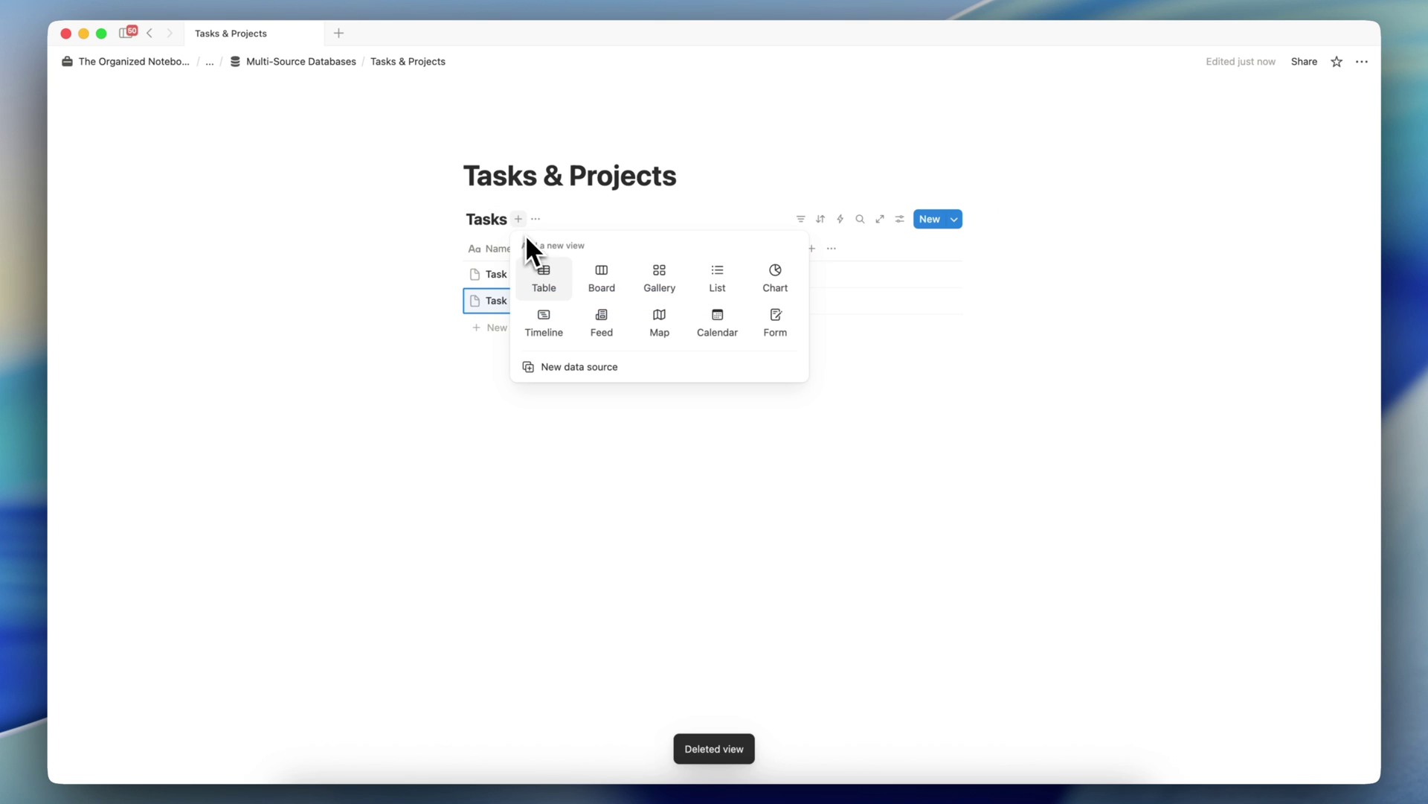
click(599, 367)
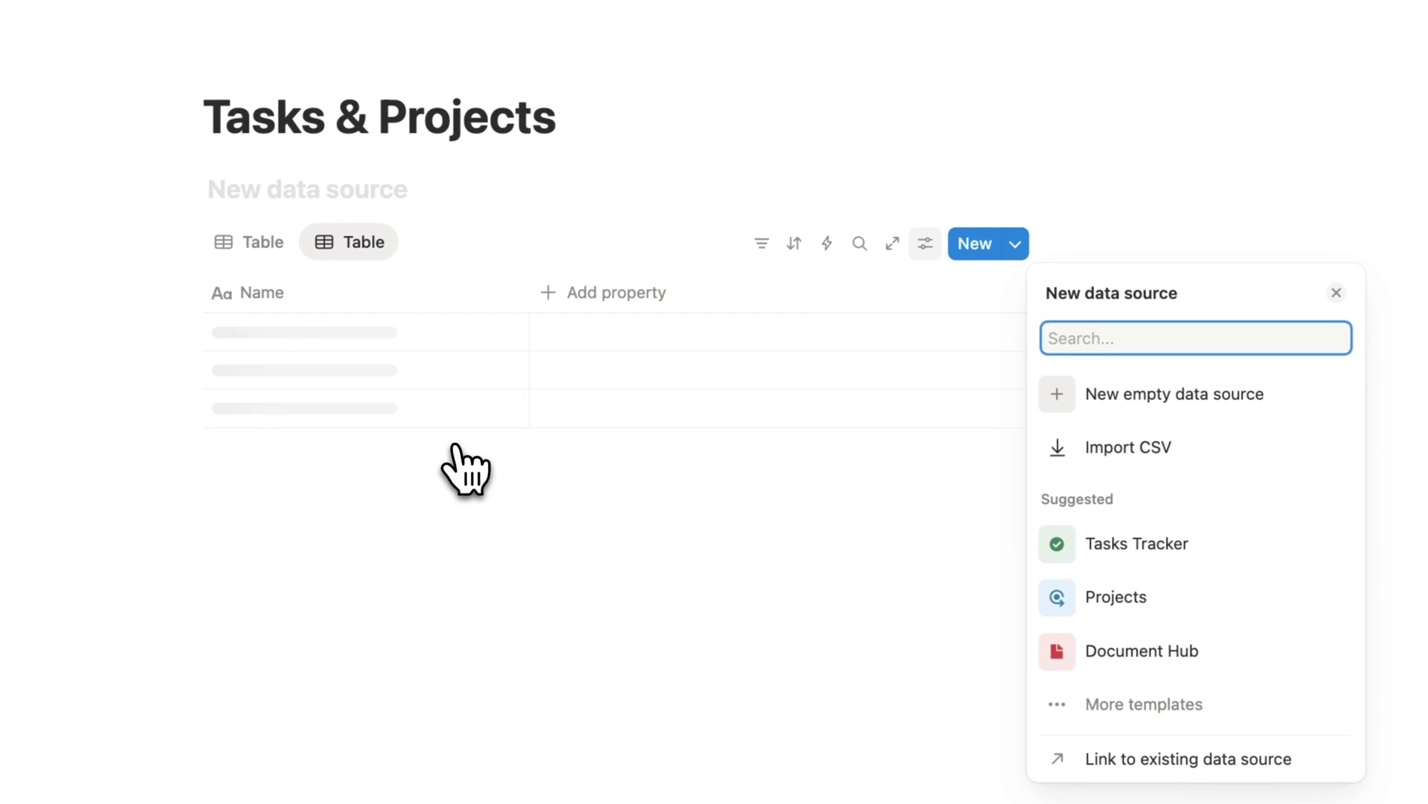
text(Projects)
click(1227, 495)
- Create an entry named Project 1 in the Projects data source
click(655, 306)
text(Proje)
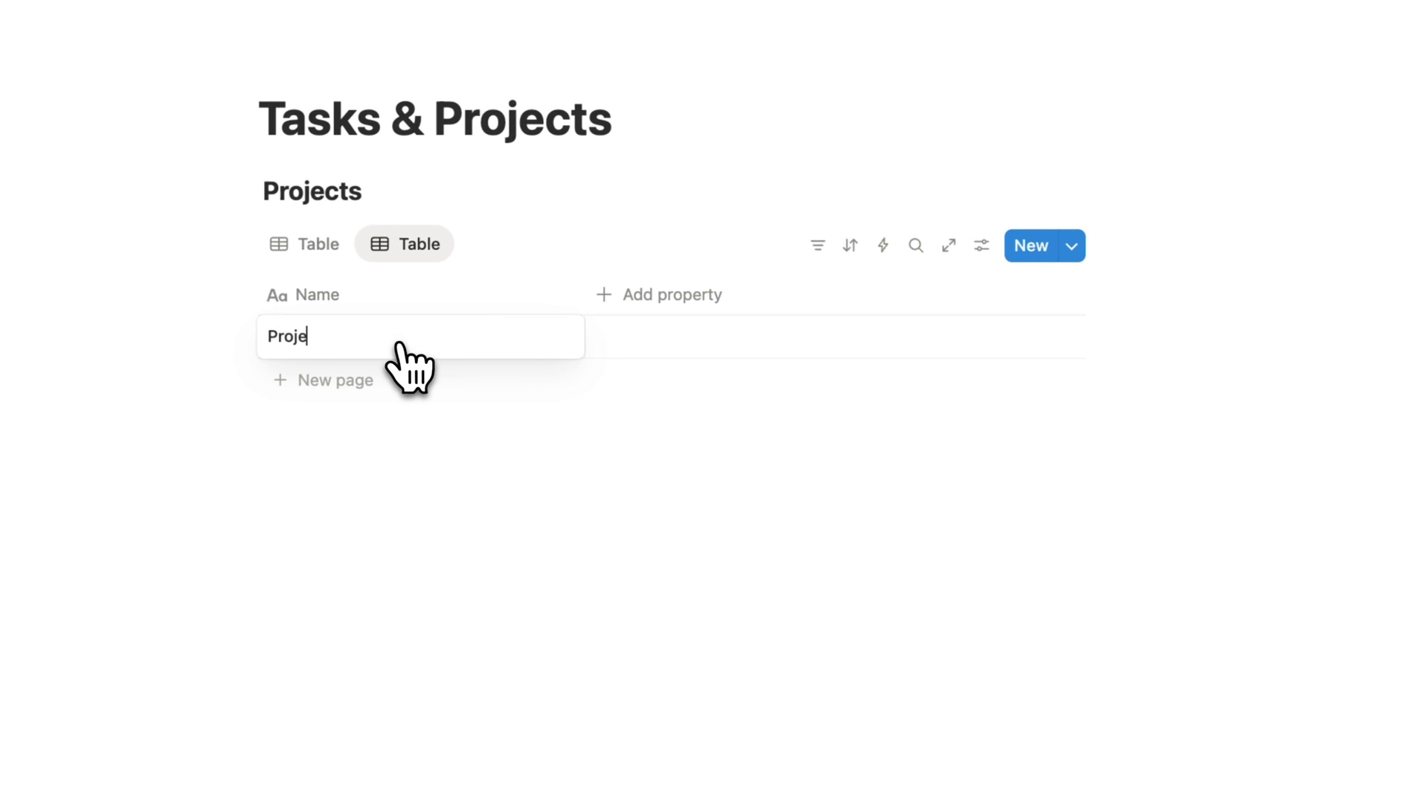
text(ct 1)
key(Return)
- Add a date property named Dates to the Projects data source
click(659, 297)
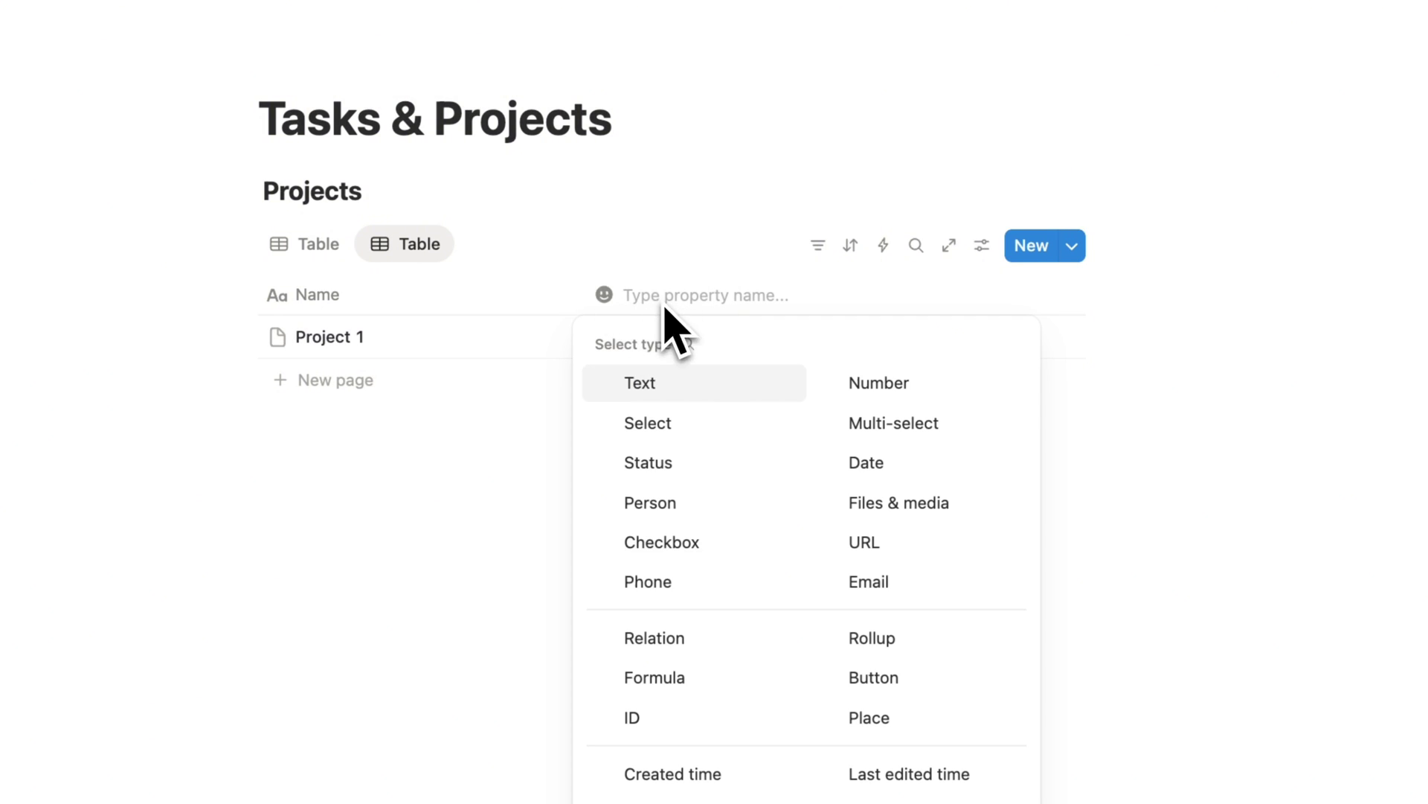
click(909, 463)
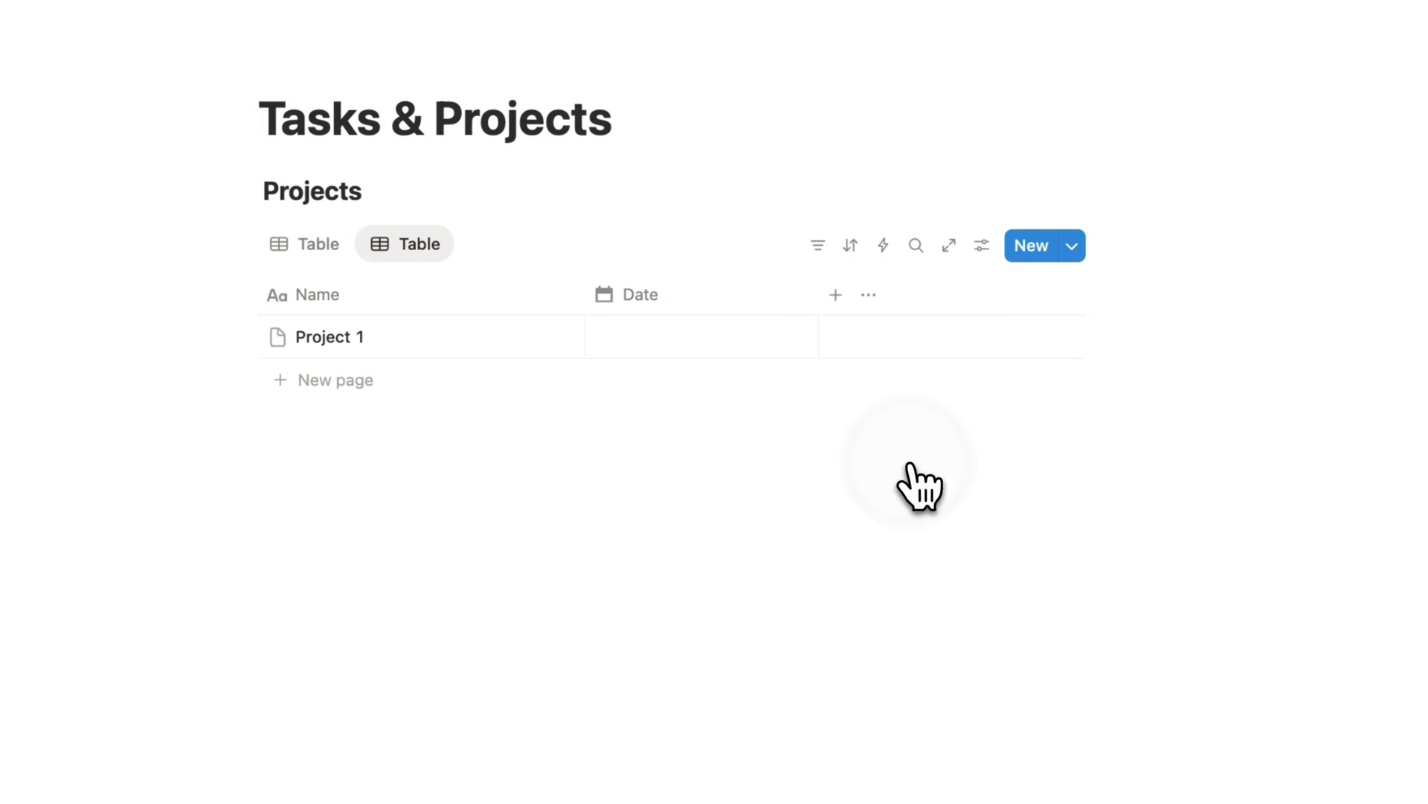
text(s)
- Add a multi-select property to the Projects data source and name it Tags
click(836, 295)
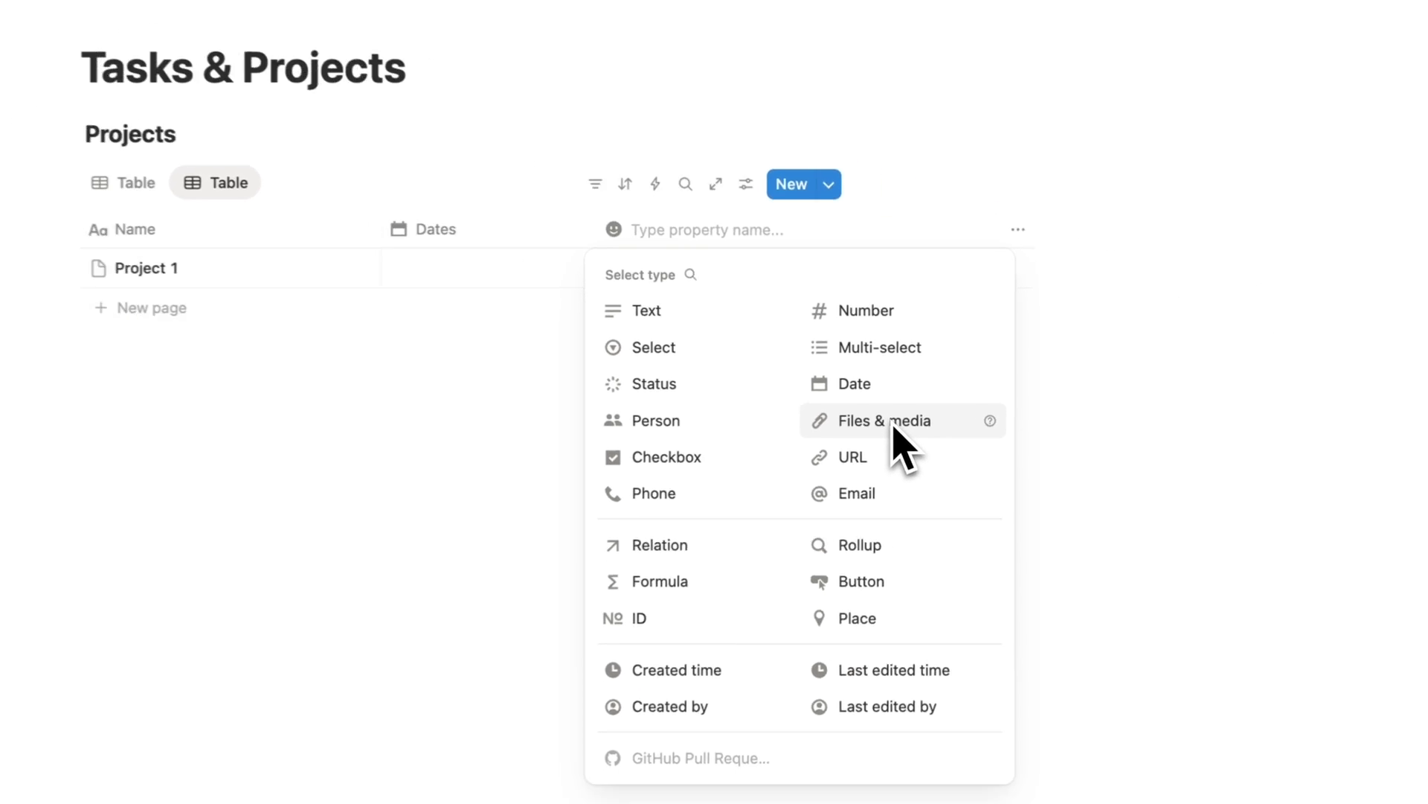
click(879, 348)
click(683, 232)
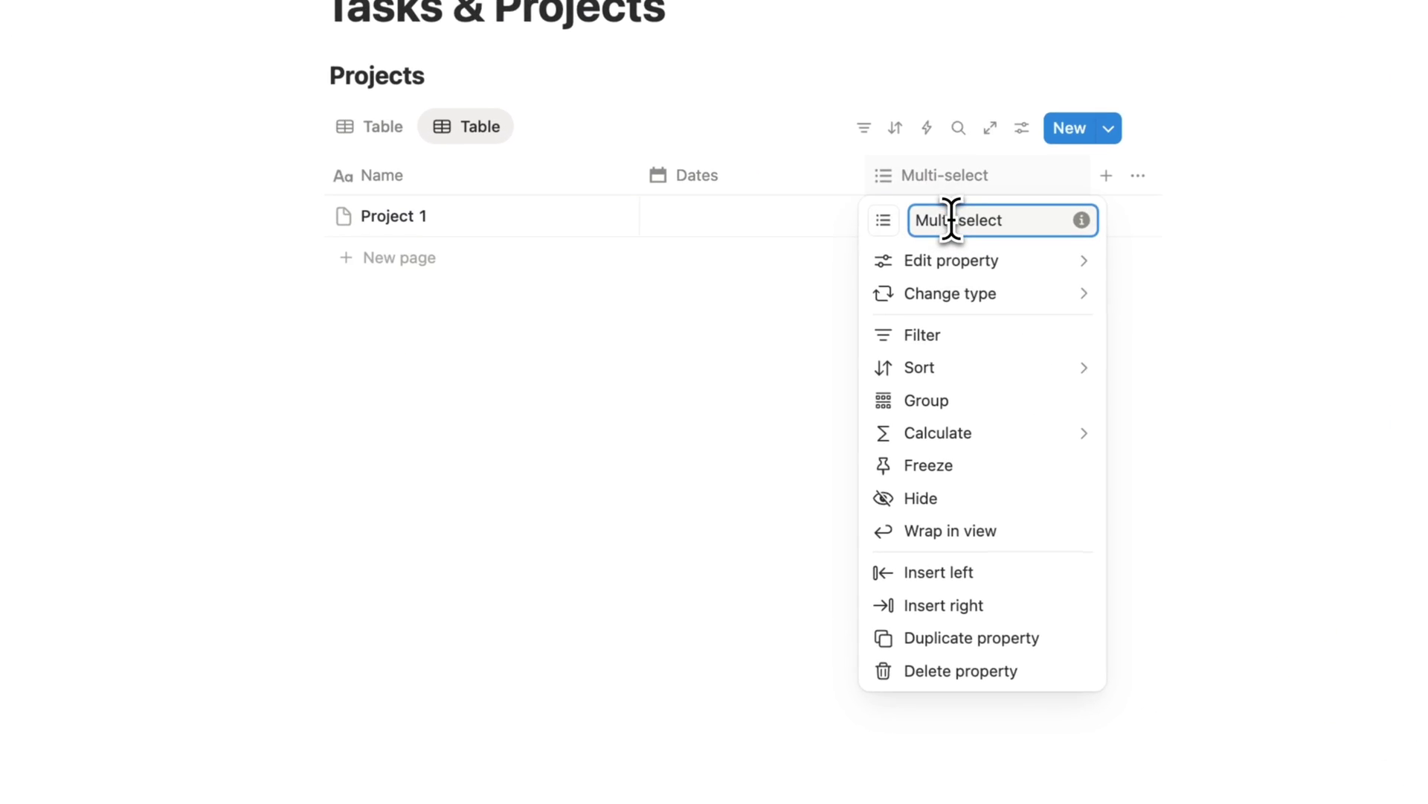
triple_click(951, 220)
text(Tags)
- Rename Project 1 as Web Design Project and set its dates from October 1 to October 30, 2025
click(457, 208)
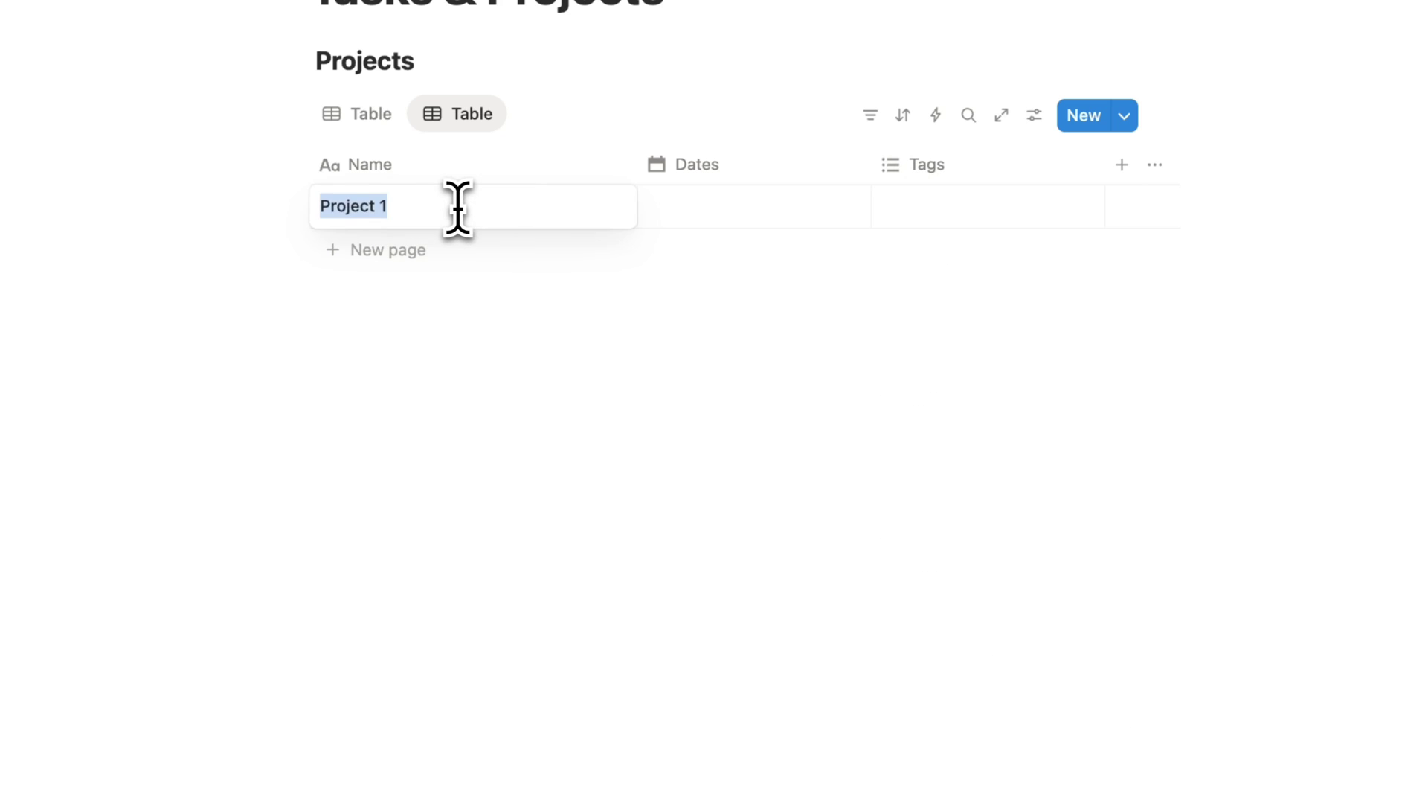
text(Web Design Project)
key(Return)
click(717, 214)
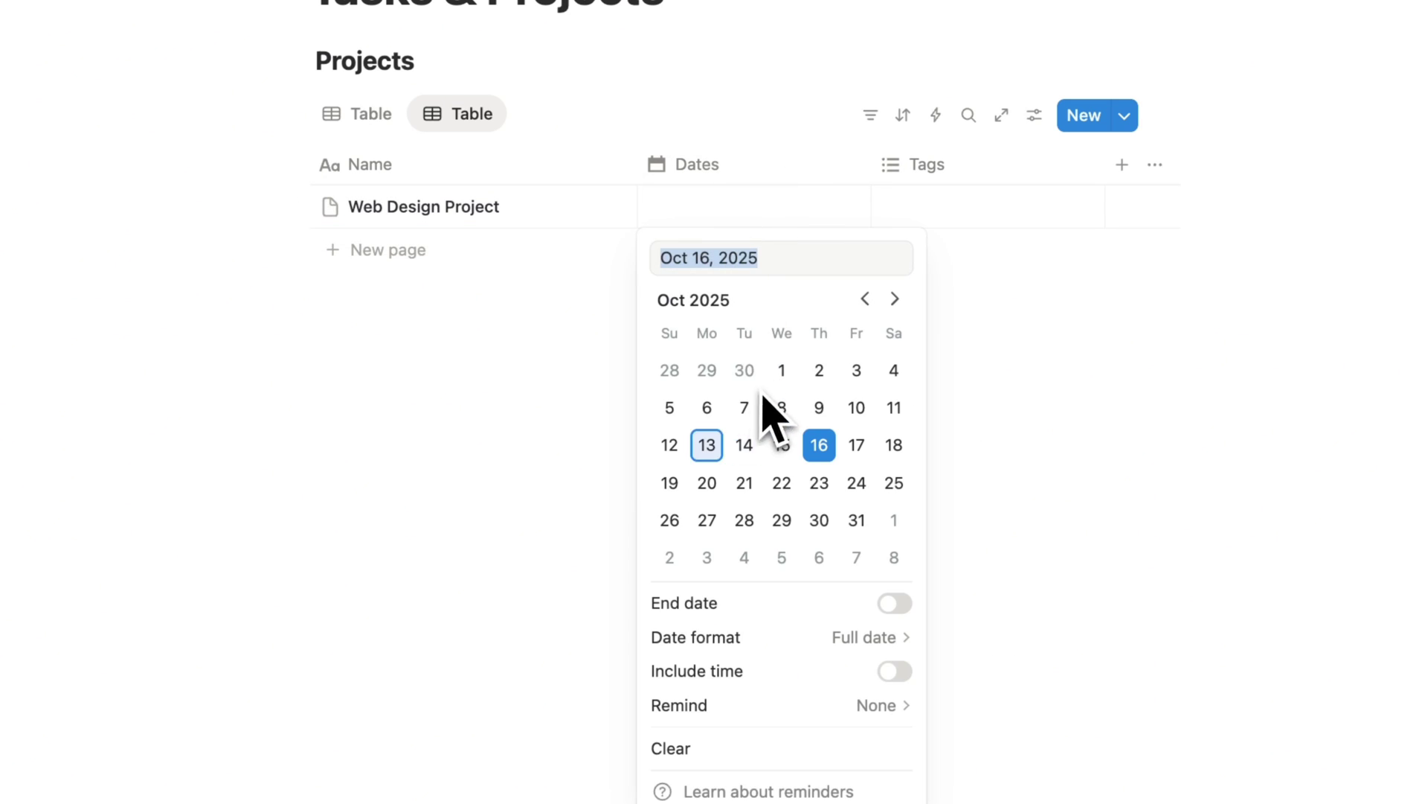
click(782, 370)
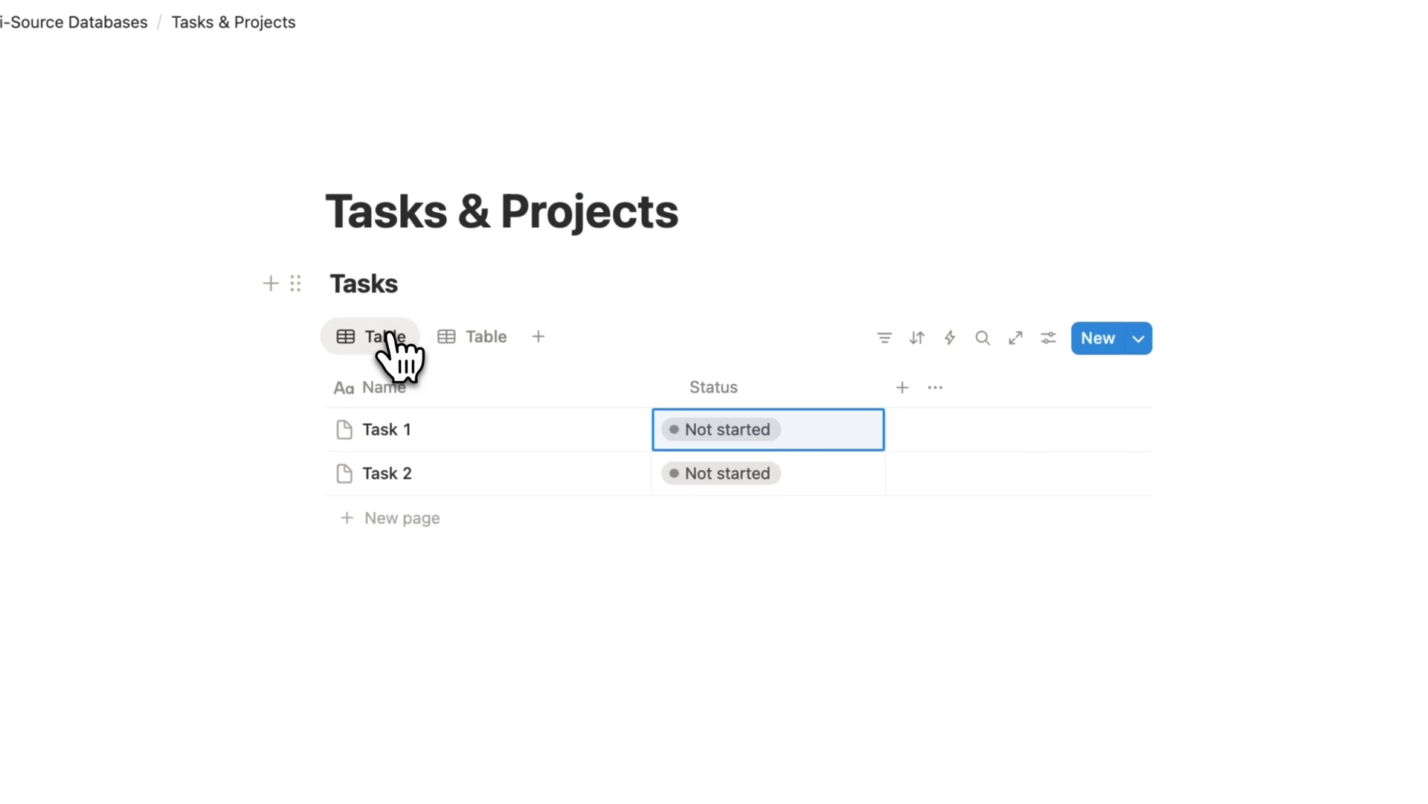
- Switch back and forth between the two table views to compare the Tasks and Projects data sources
click(462, 342)
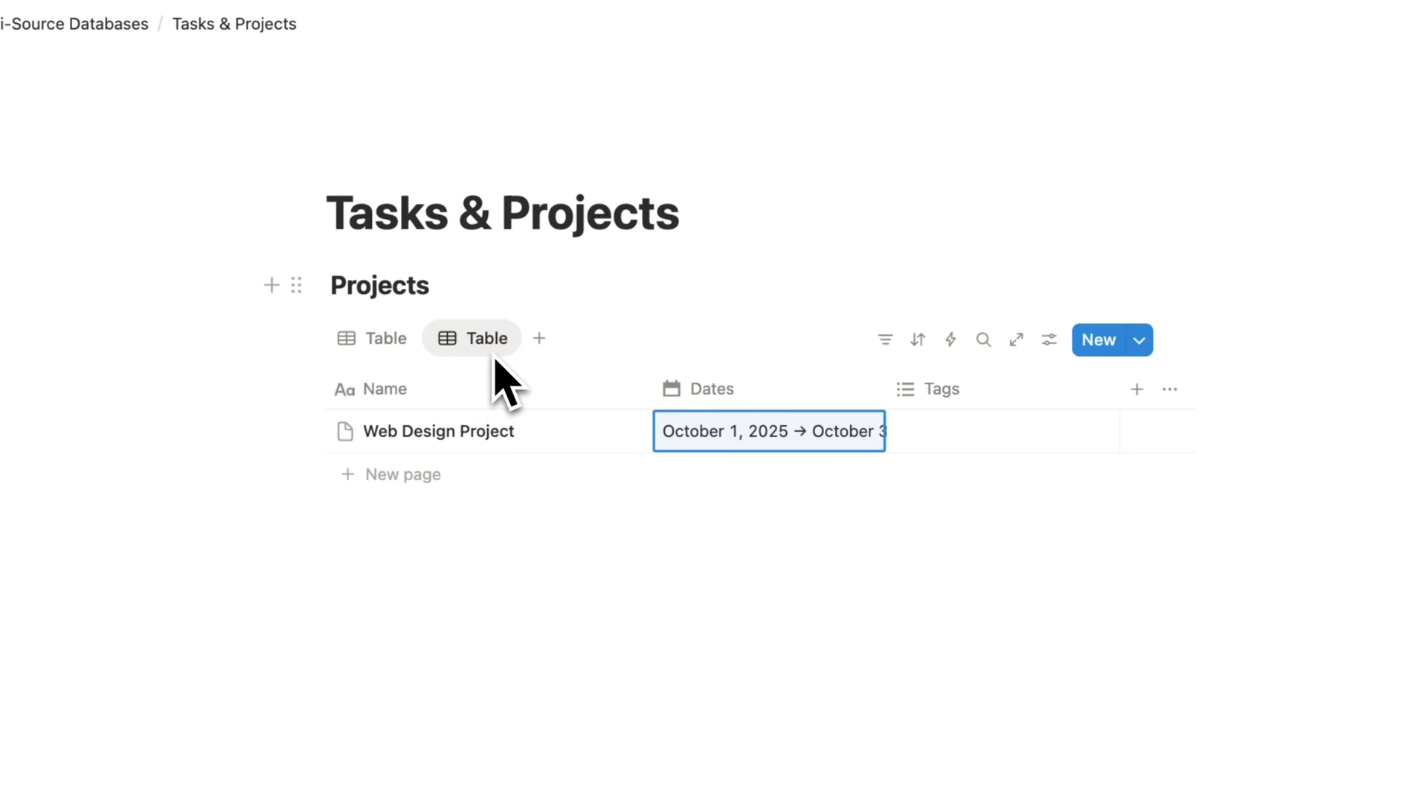
click(388, 346)
click(455, 348)
click(411, 355)
click(464, 344)
click(394, 339)
click(469, 341)
click(396, 345)
- Name the table view that shows the Tasks data source Tasks
click(392, 347)
click(421, 413)
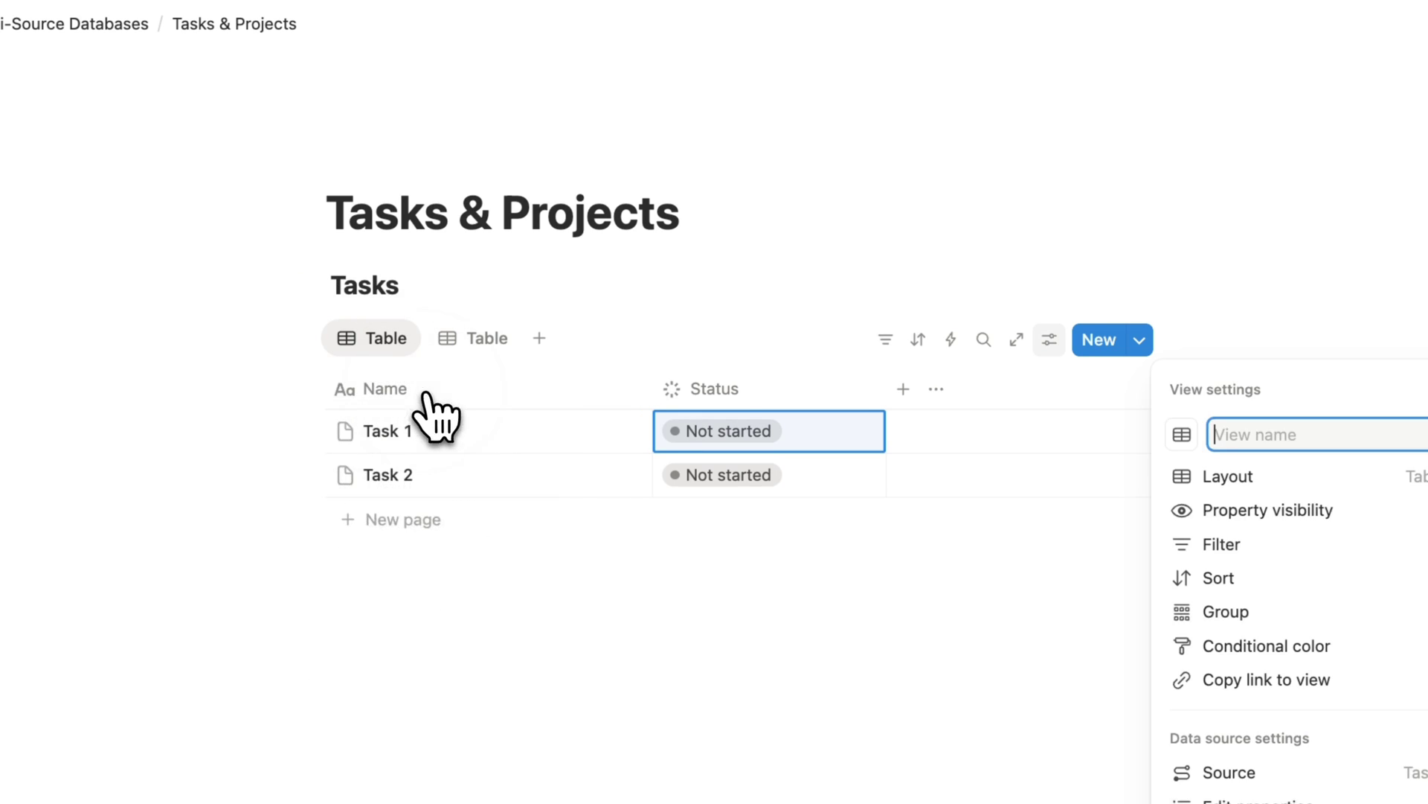
text(Tasks)
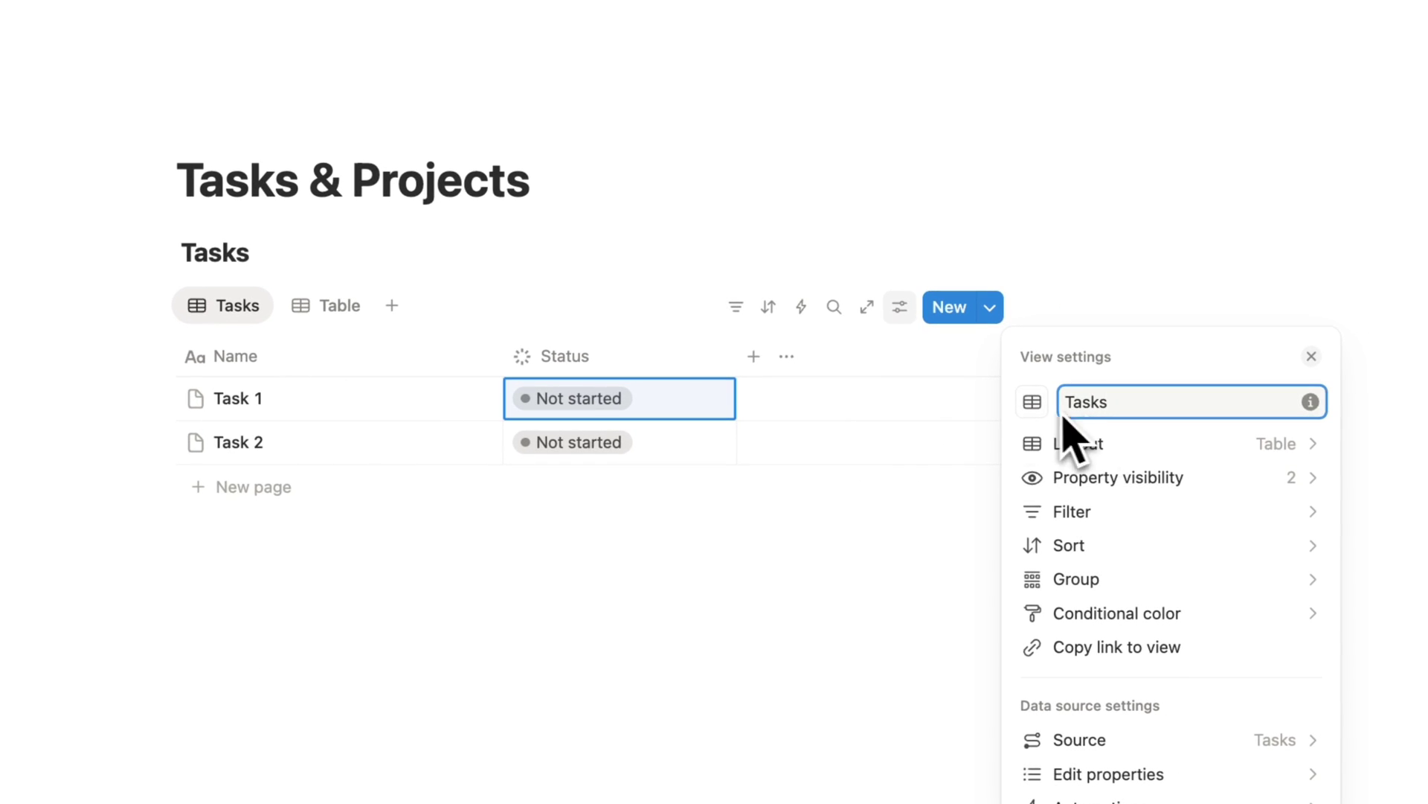
key(Escape)
- Name the table view that shows the Projects data source Projects
click(400, 299)
click(402, 305)
click(430, 369)
text(Projects)
key(Escape)
- Change the Projects view's layout to Gallery and set its card preview to Page cover
click(784, 189)
click(996, 309)
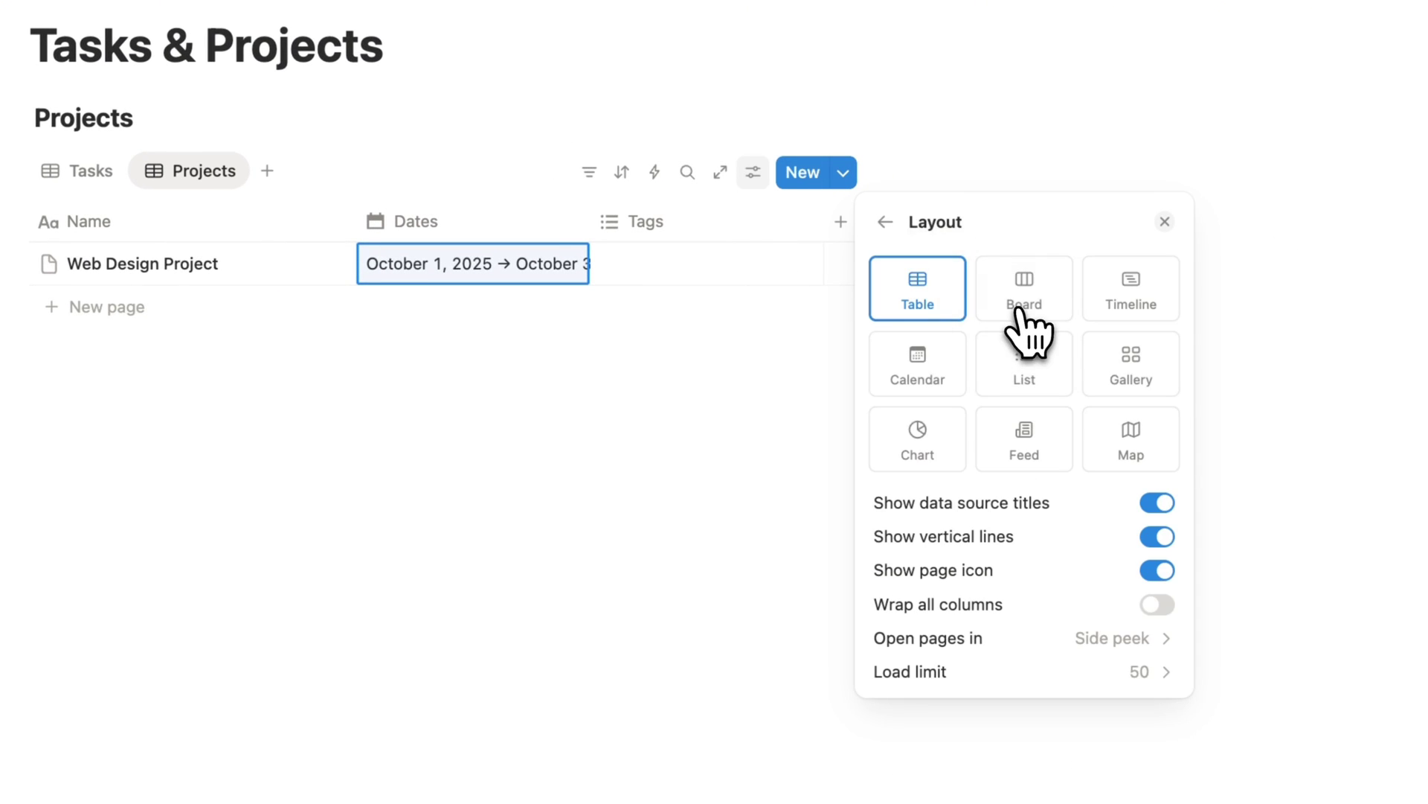
click(1140, 373)
click(1069, 536)
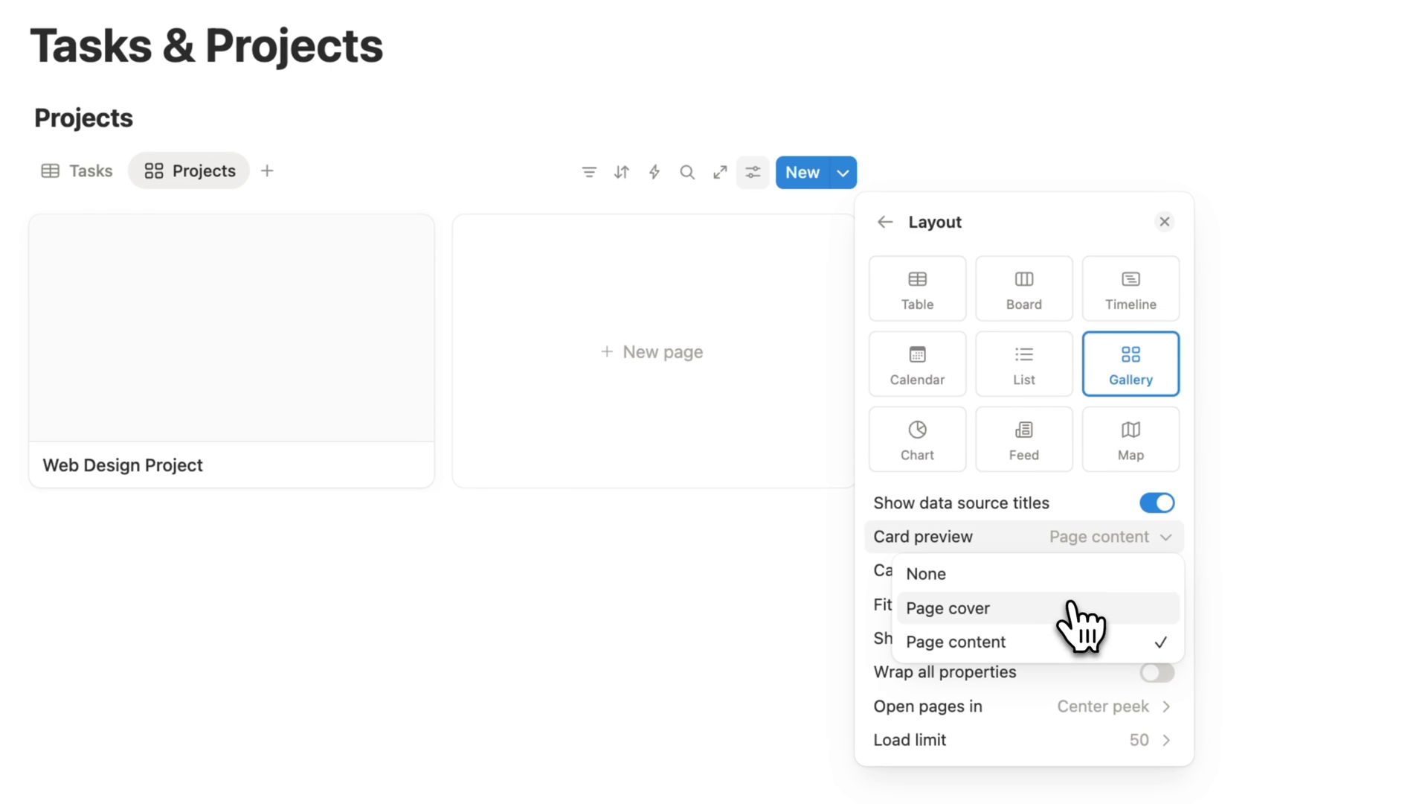
click(1079, 606)
- Add an Unsplash cover photo of a desk with computer monitors to the Web Design Project page, using the search "web des"
click(467, 514)
click(425, 477)
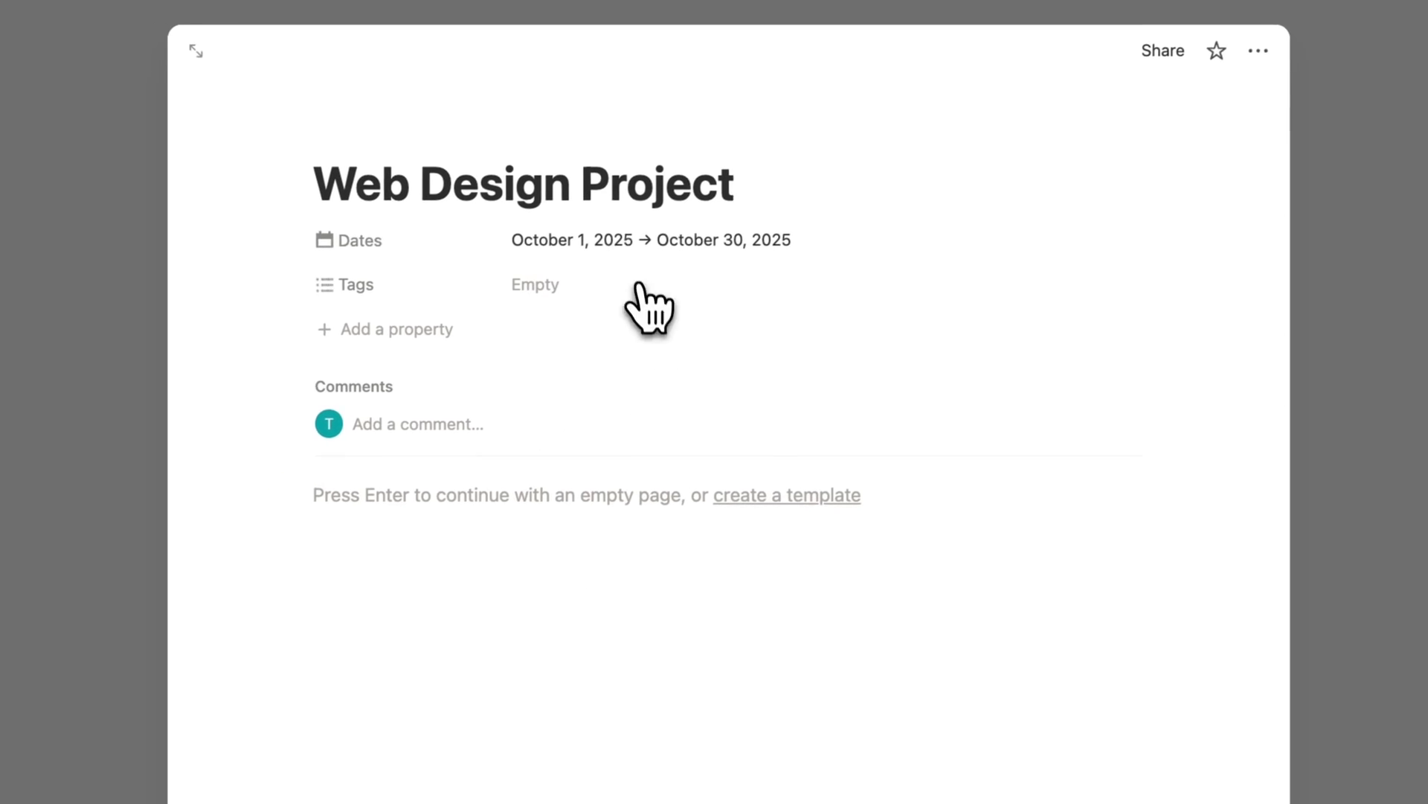
click(417, 252)
click(1084, 230)
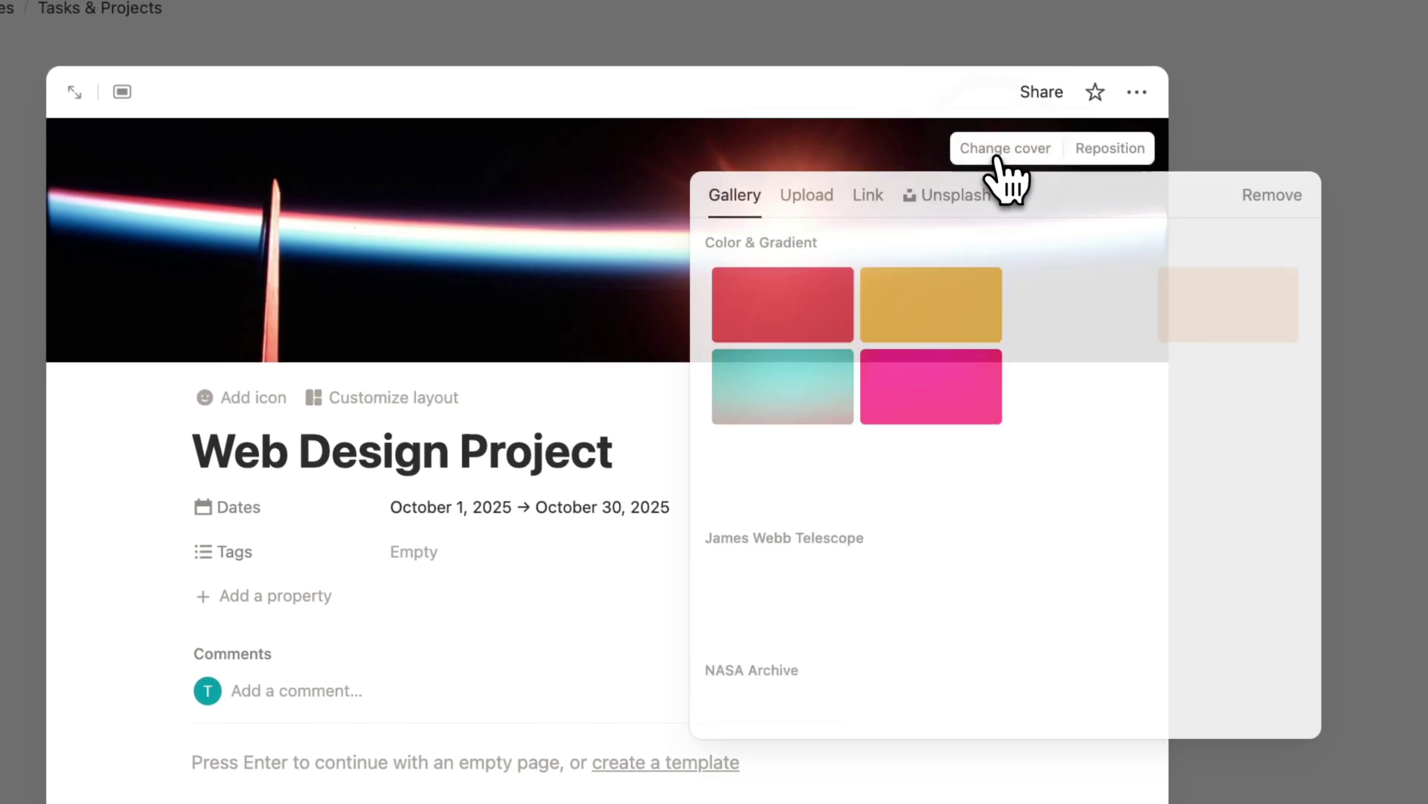
click(1040, 275)
text(web des)
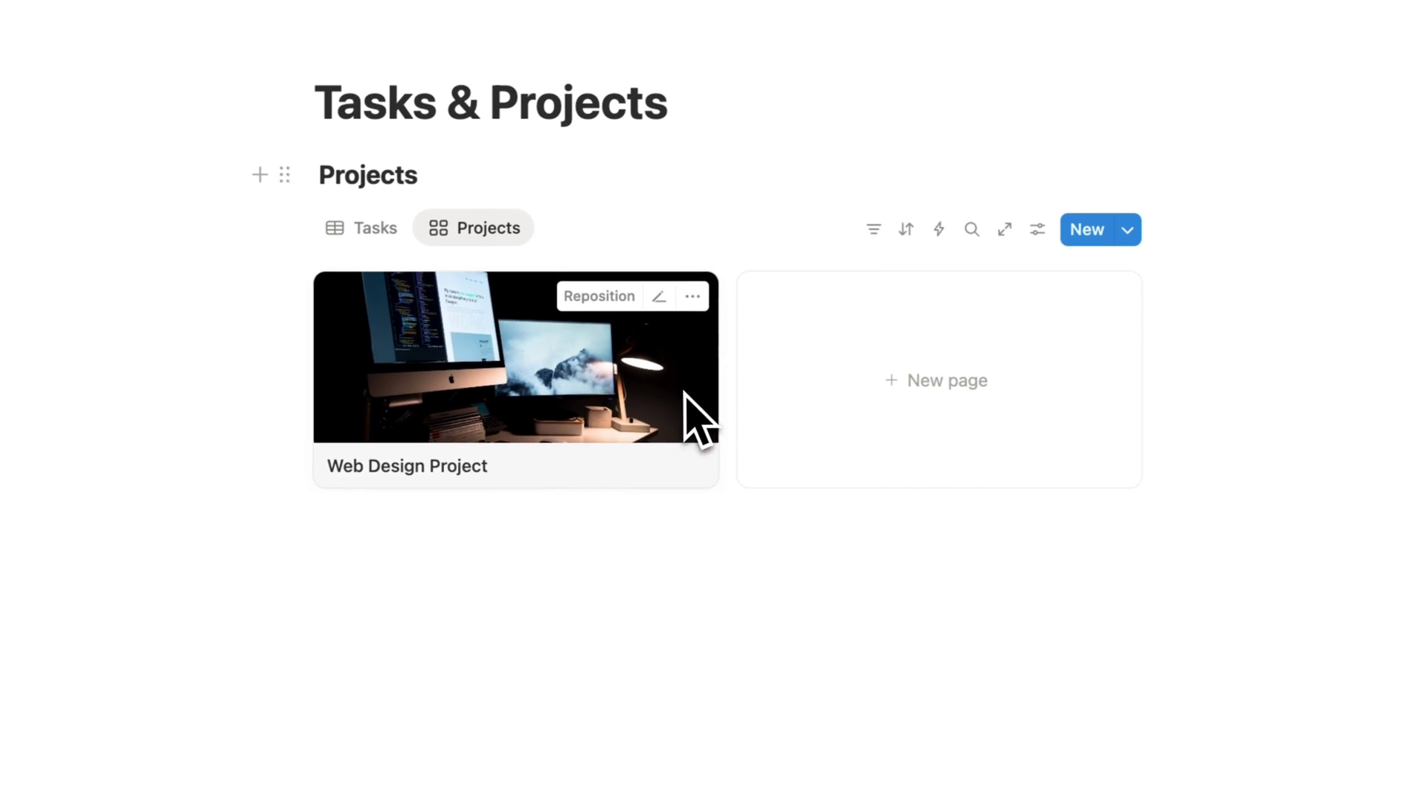
- Add a two-way relation property named Projects to the Tasks view, related to the suggested Projects data source
click(260, 271)
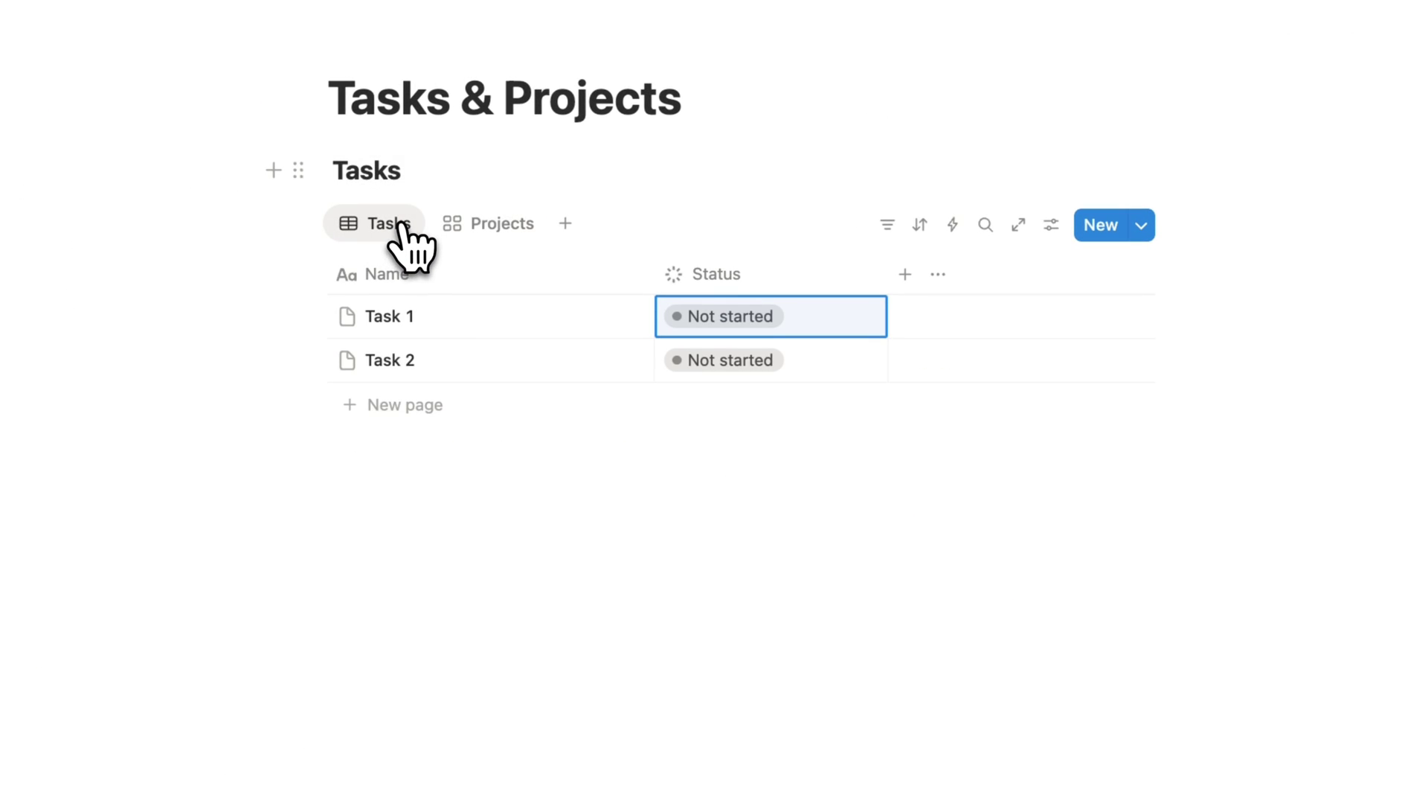
click(905, 275)
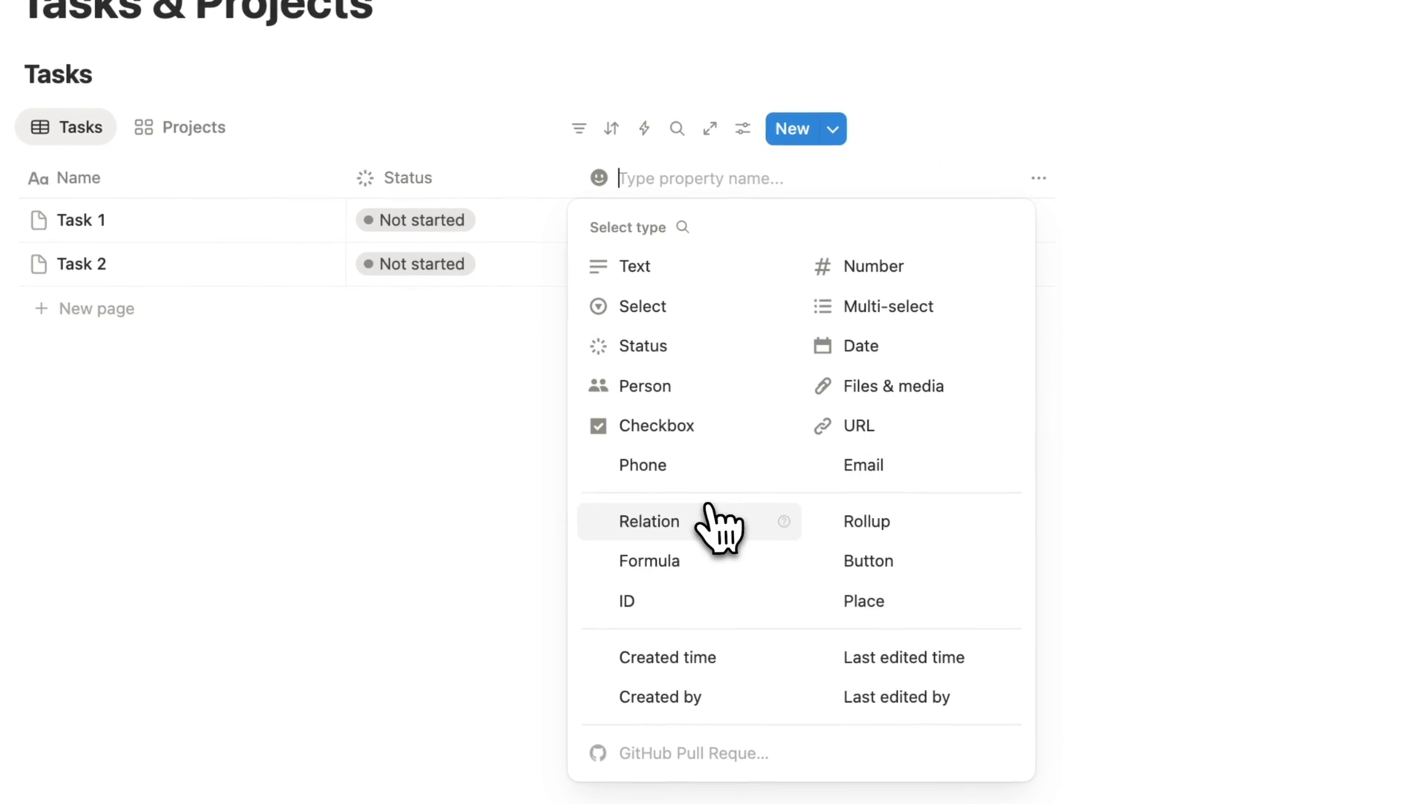
click(701, 528)
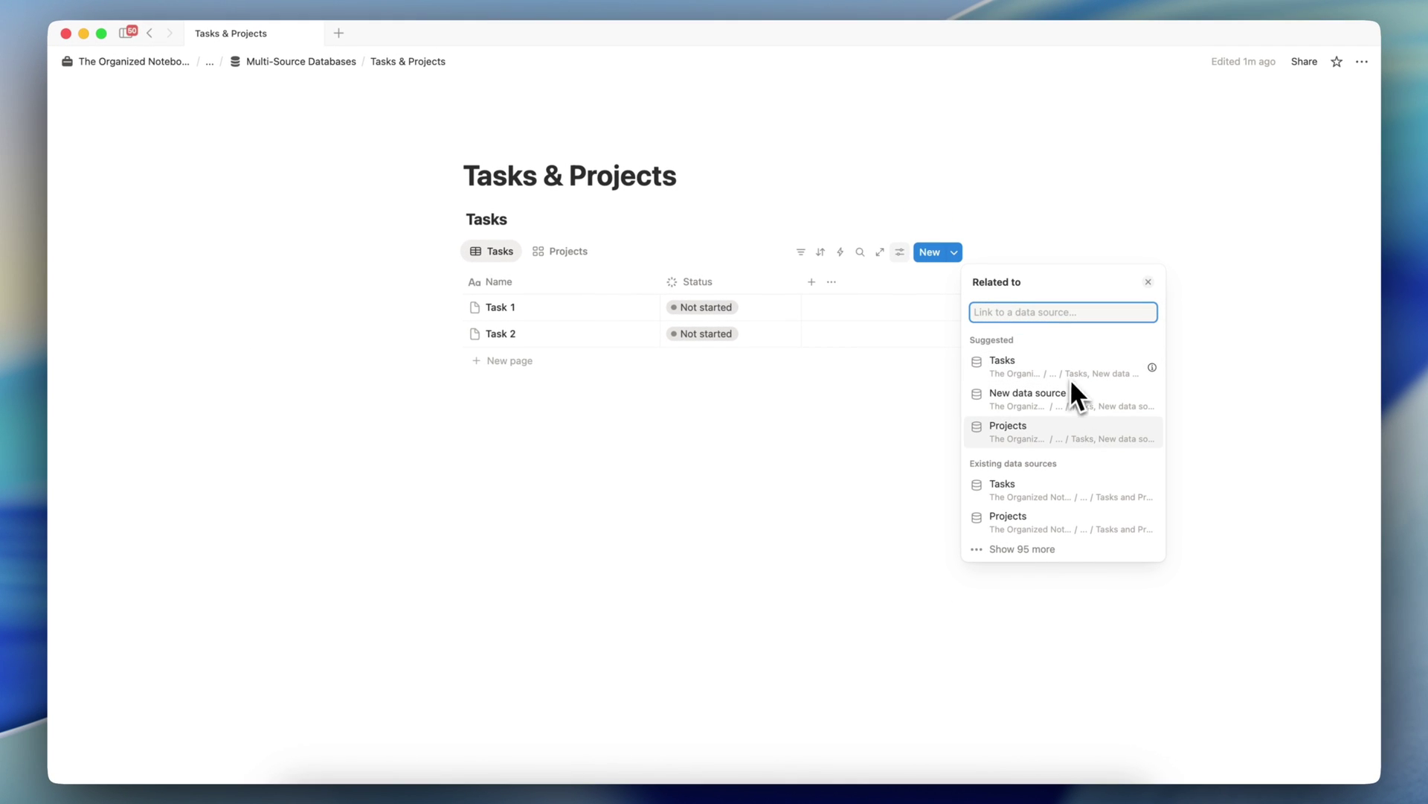
click(1078, 449)
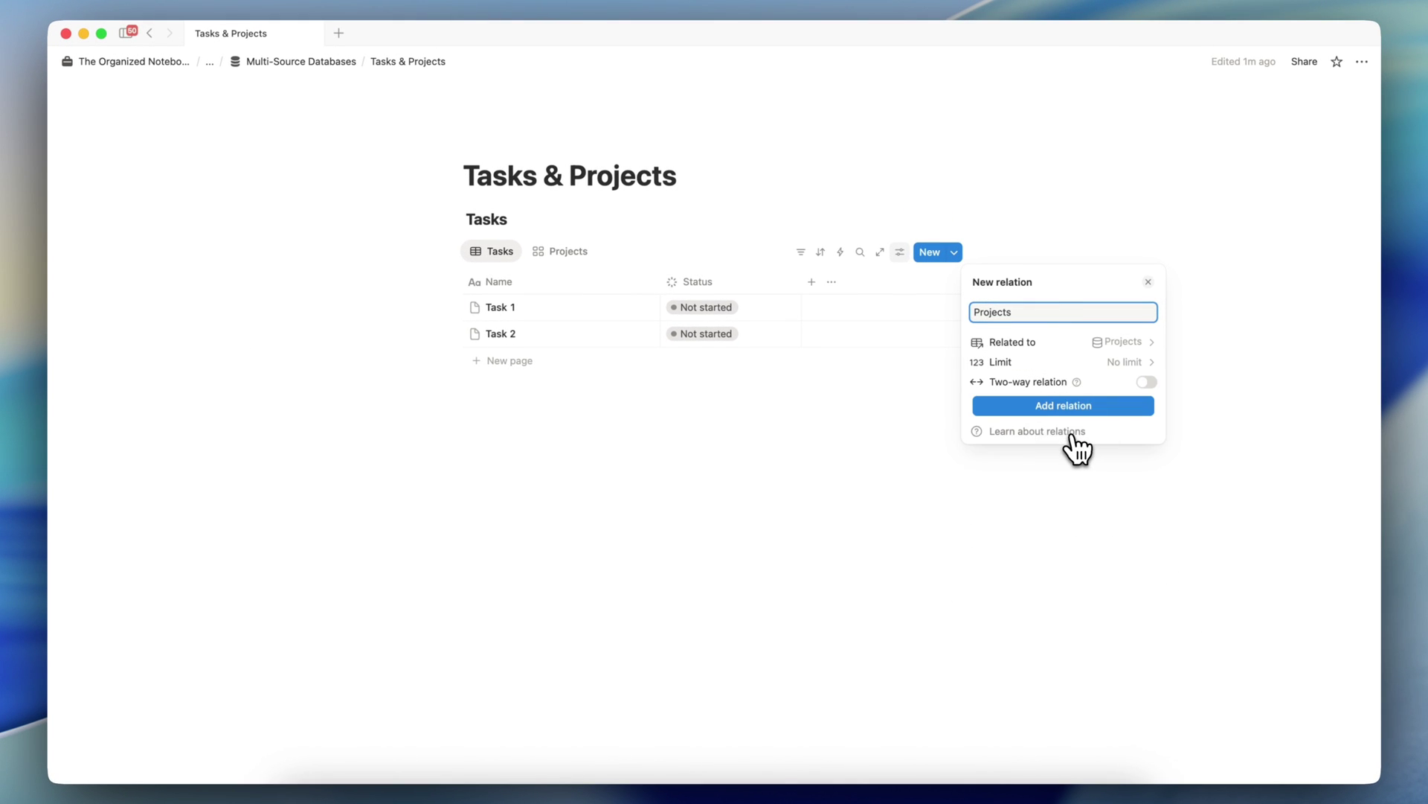
click(1146, 382)
click(1125, 456)
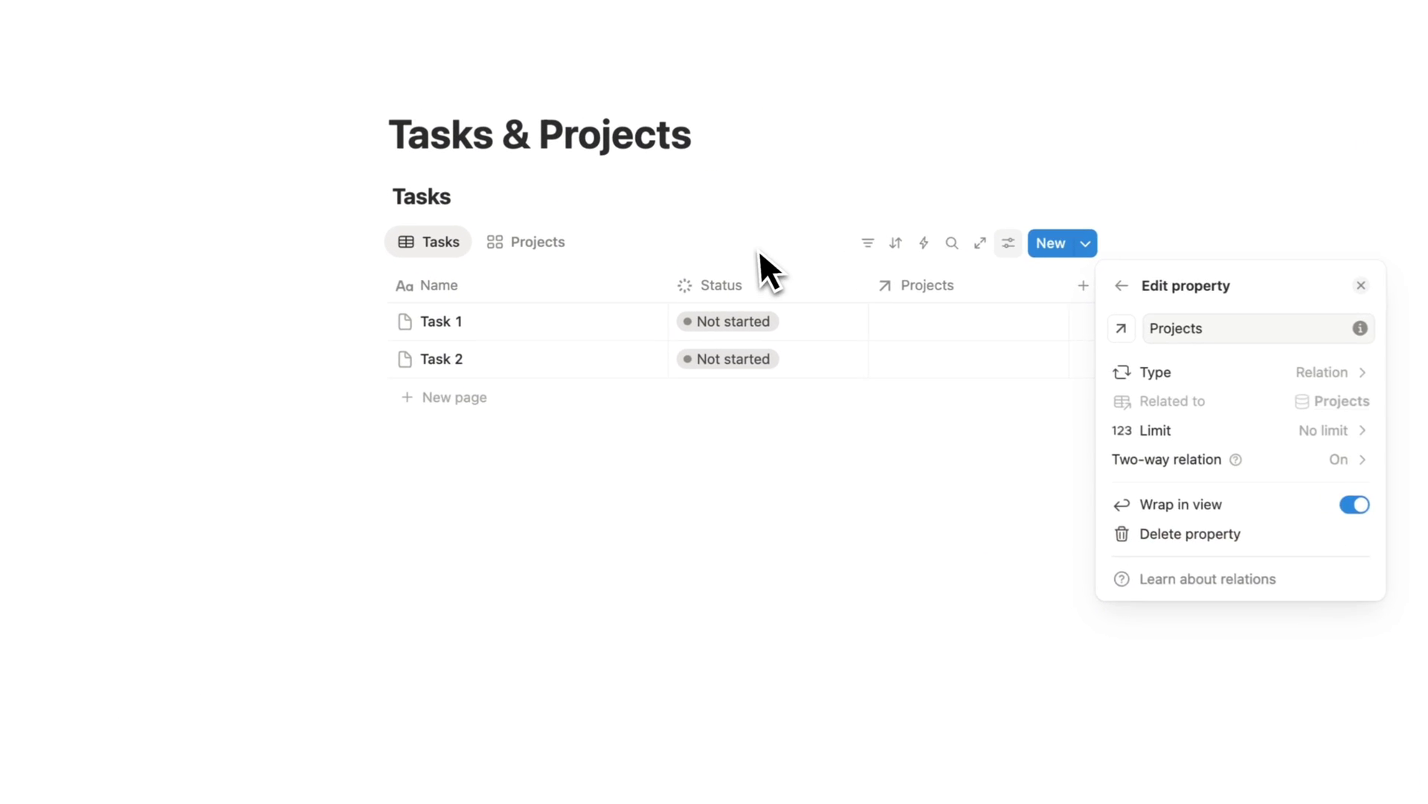
- Inspect the Web Design Project page in the Projects view for the related Tasks property
click(725, 258)
click(523, 238)
click(567, 396)
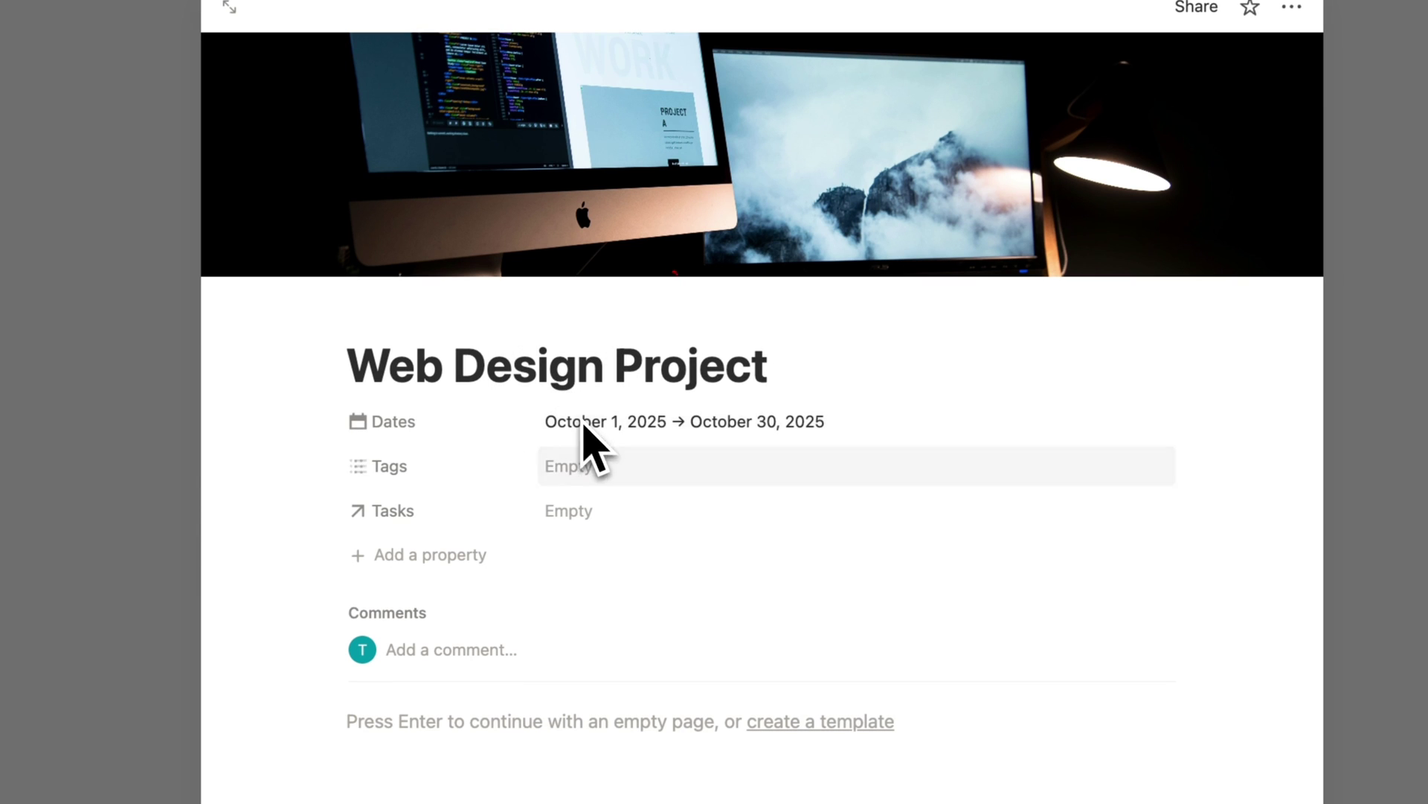
click(166, 536)
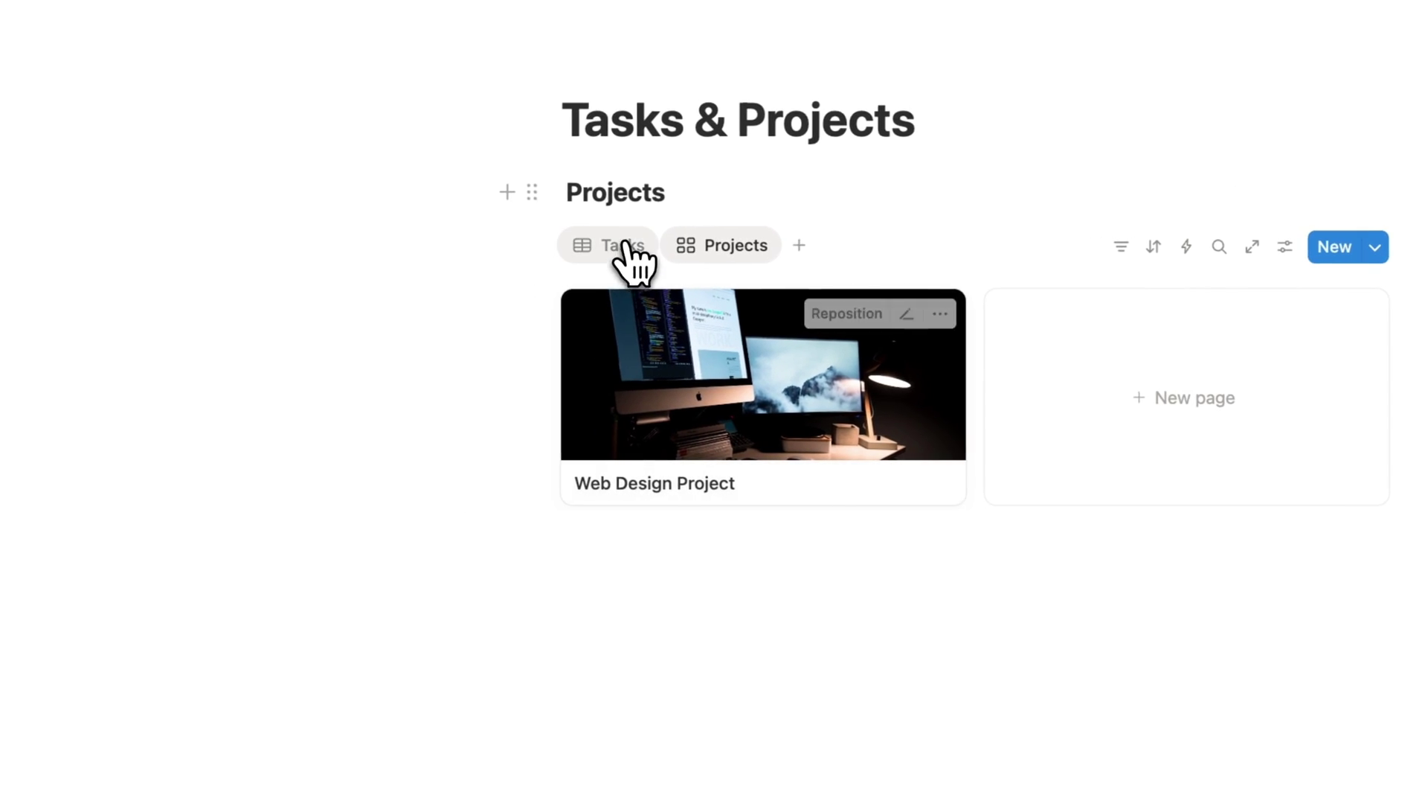
- Link Task 1 to Web Design Project through the Projects relation in the Tasks view
click(629, 253)
click(1220, 348)
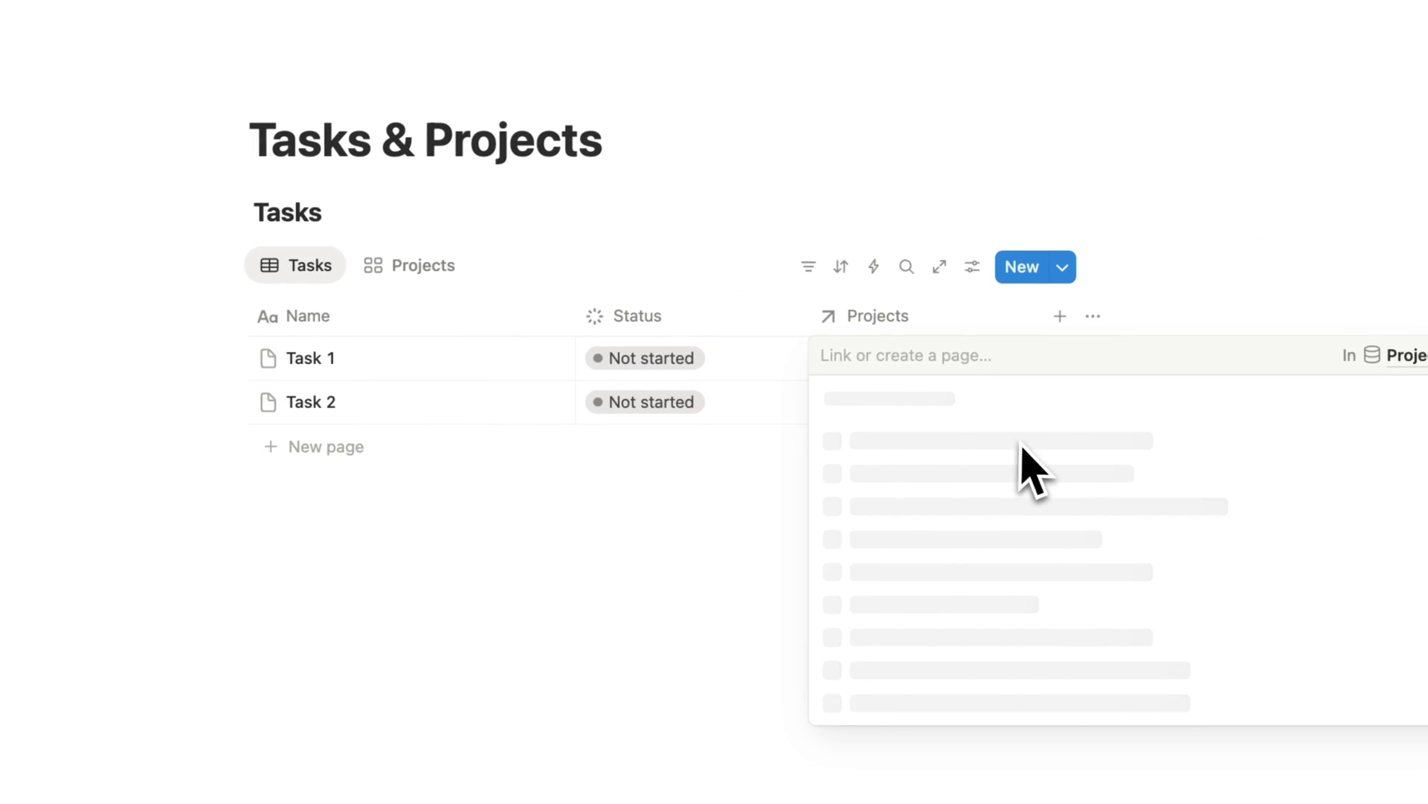
click(976, 442)
click(712, 286)
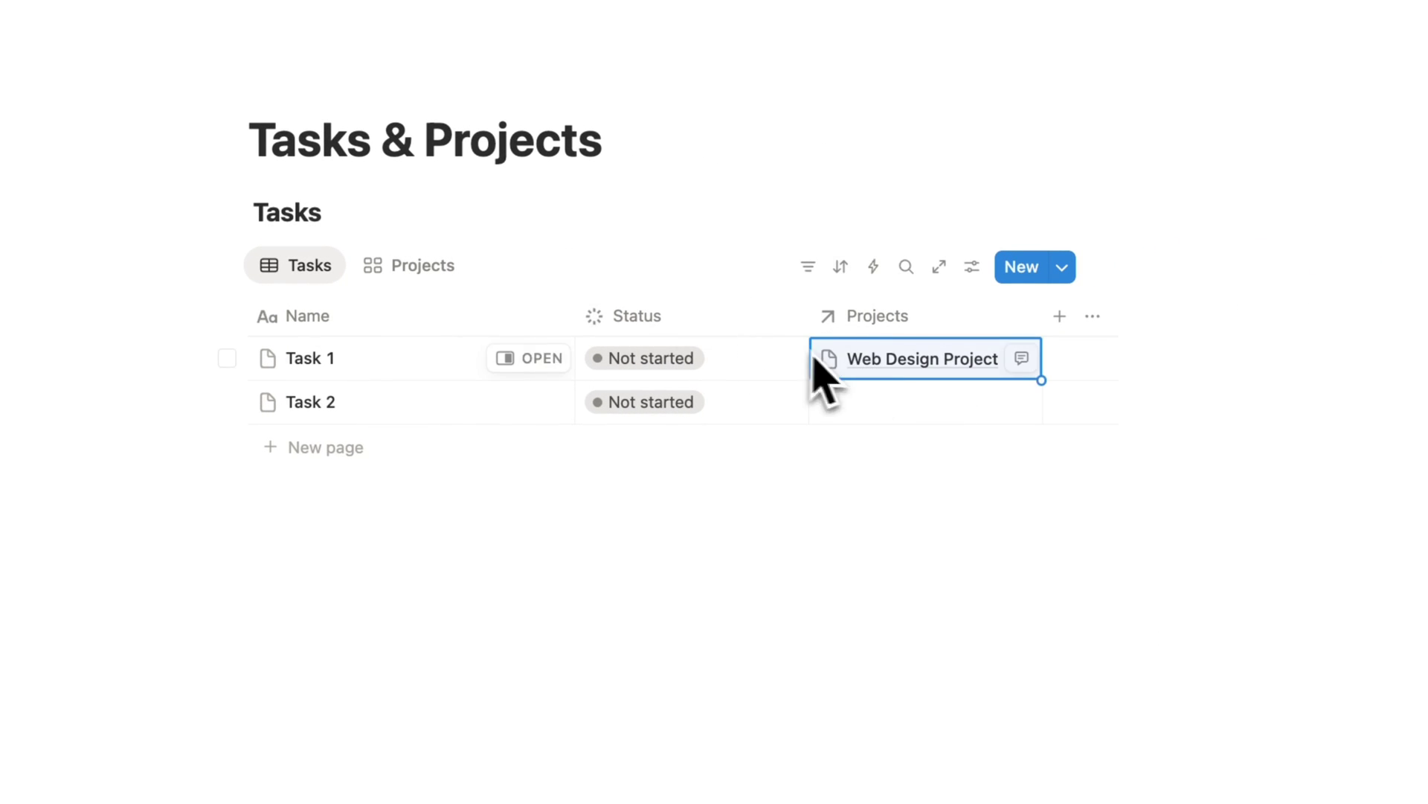
- Check the Tasks relation on the Web Design Project page in the Projects gallery
click(421, 266)
click(424, 428)
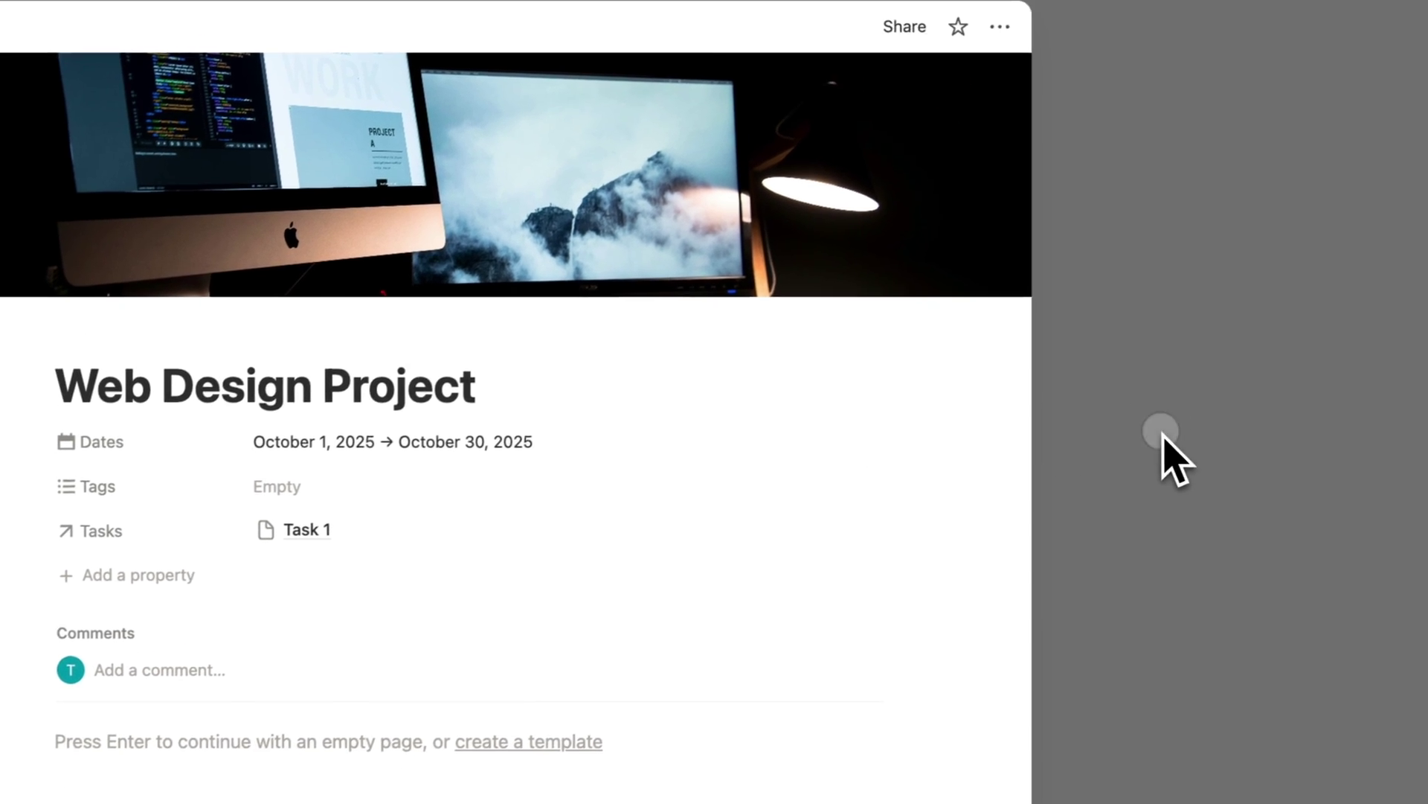
click(1362, 405)
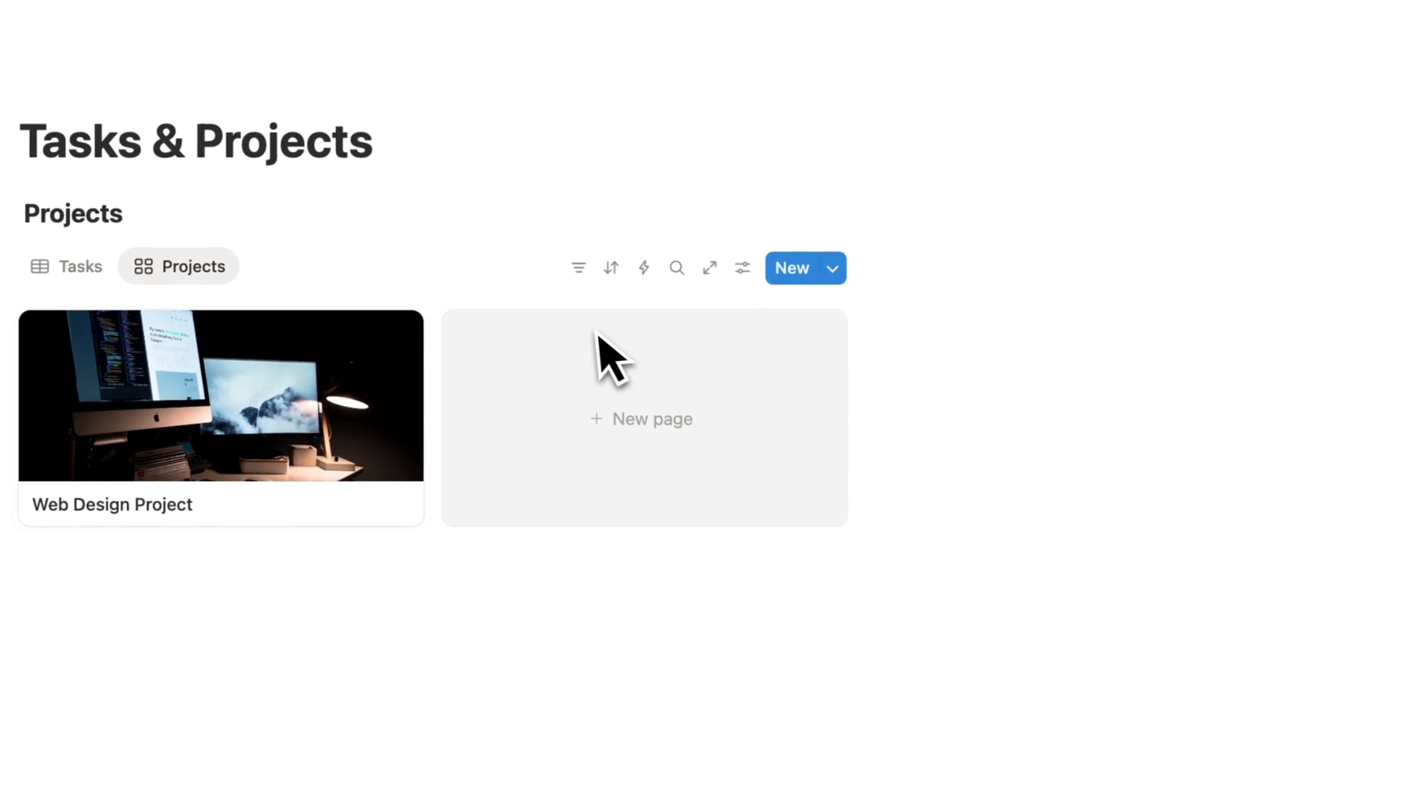
- Duplicate the Projects gallery view and name the copy Table View (Projects)
click(171, 266)
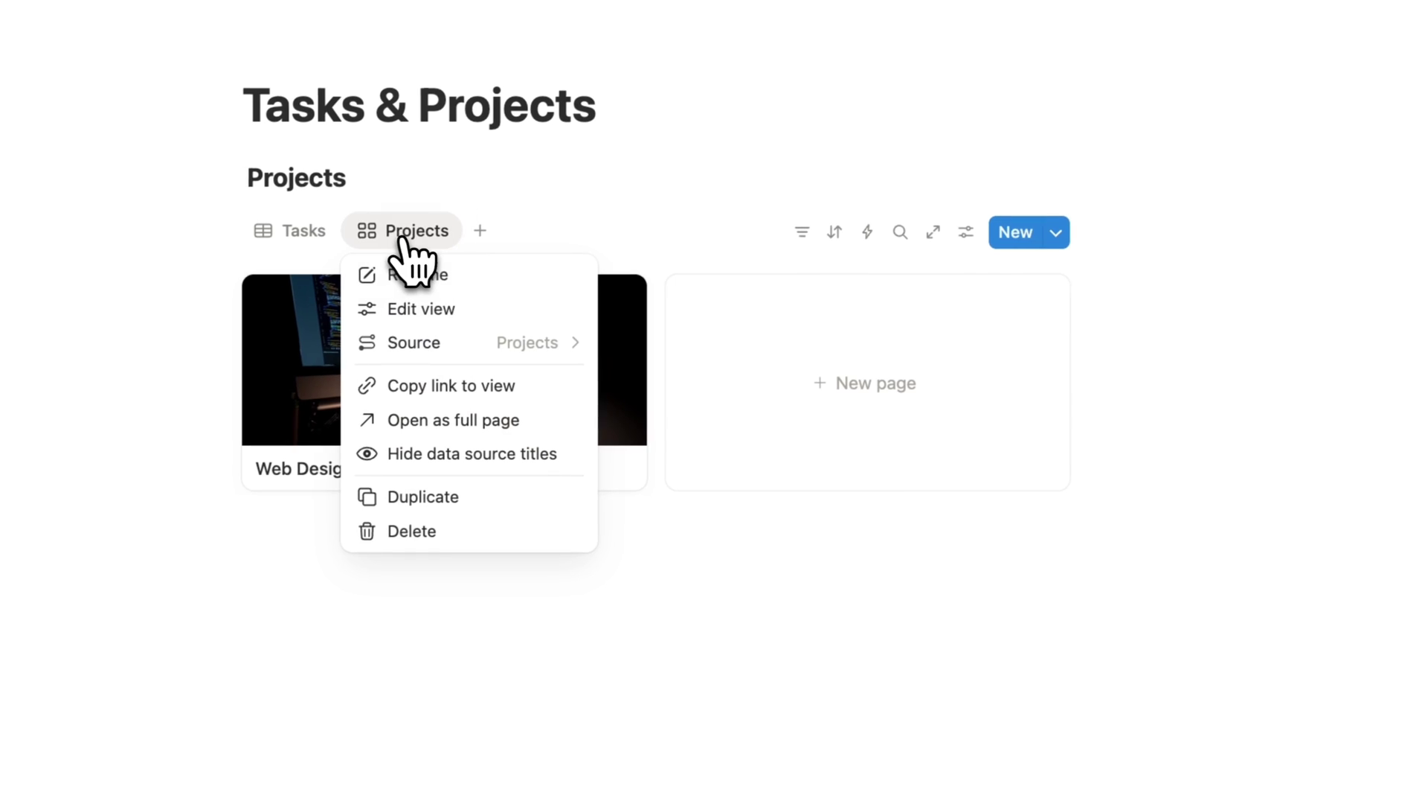
click(474, 497)
key(BackSpace)
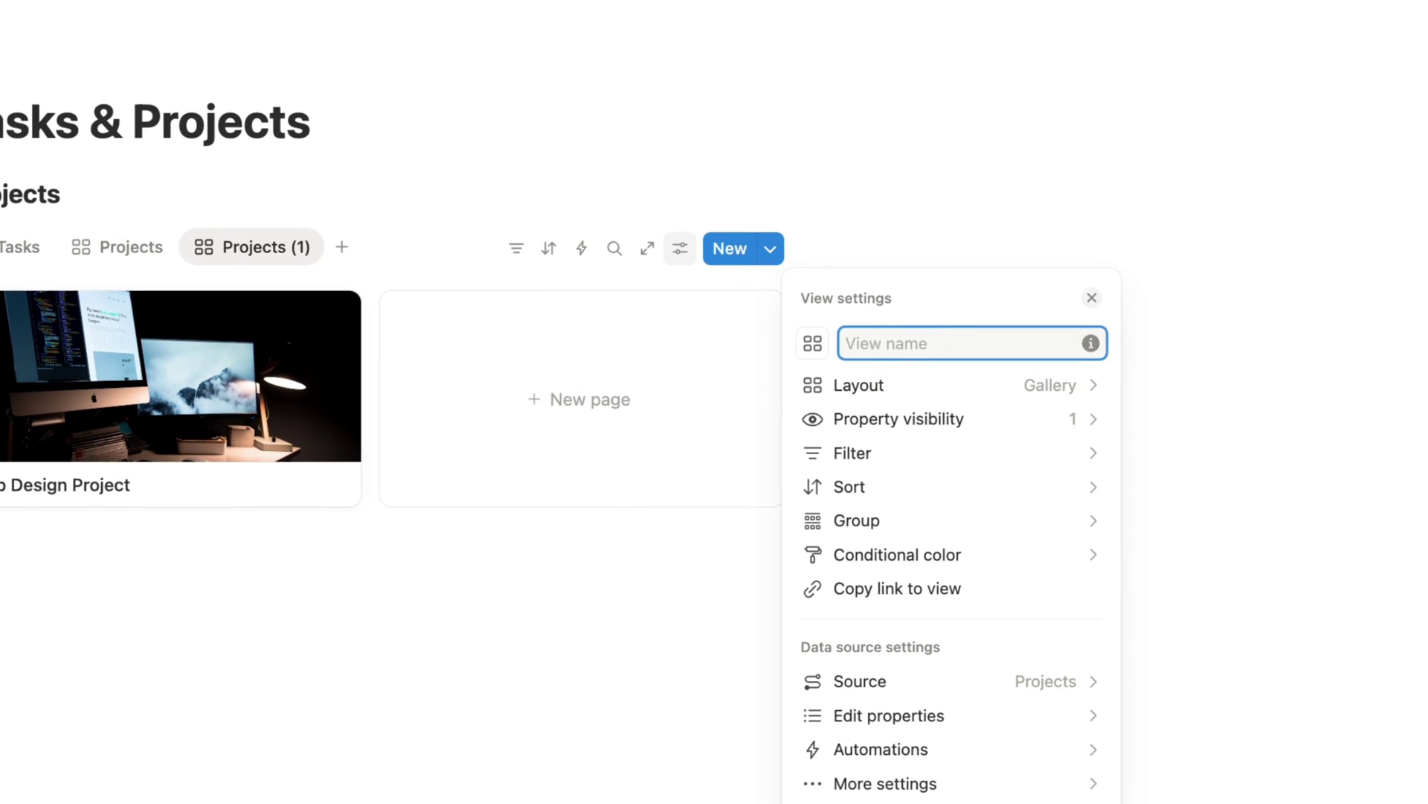
text(Table View (Projects)
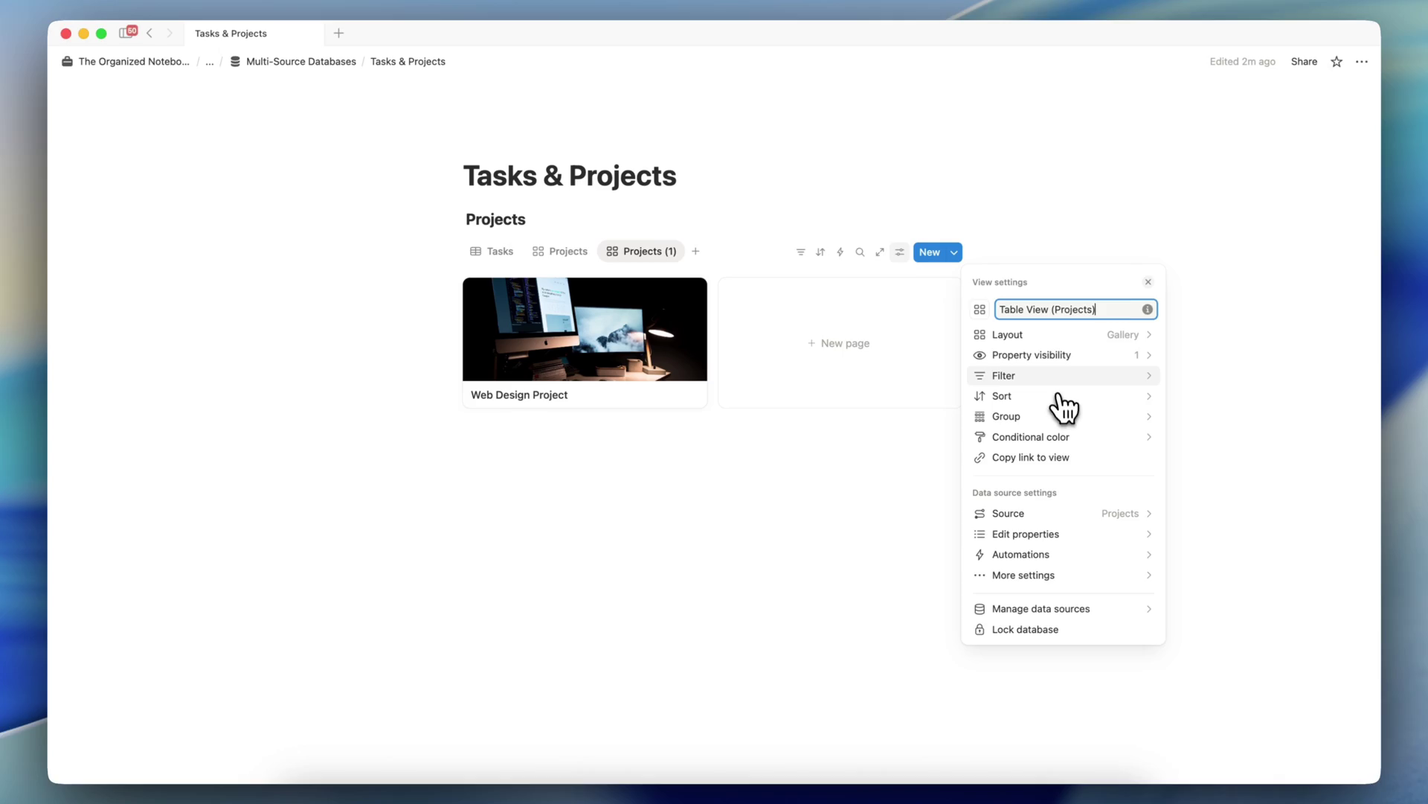
- Change the layout of the Table View (Projects) view to Table
click(1007, 334)
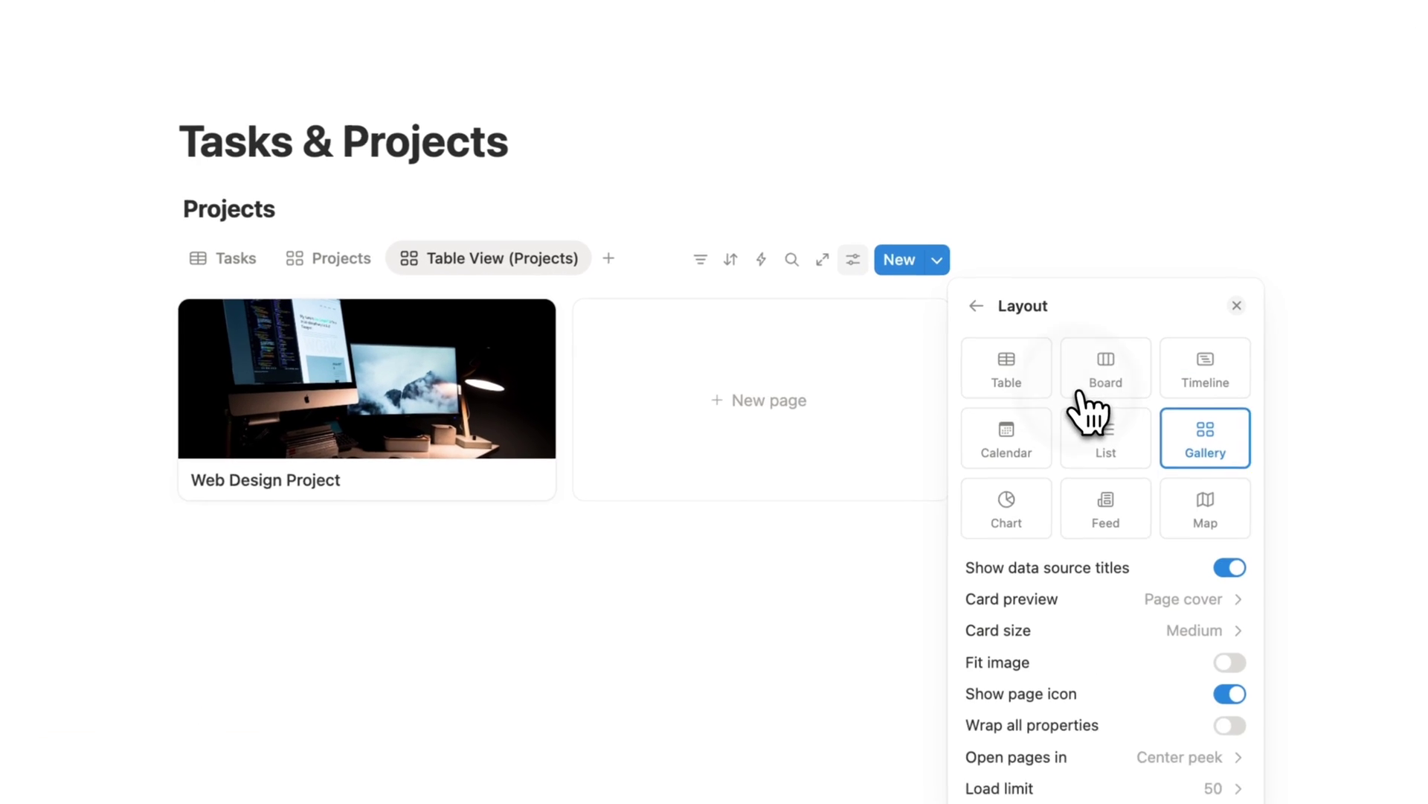
click(1005, 375)
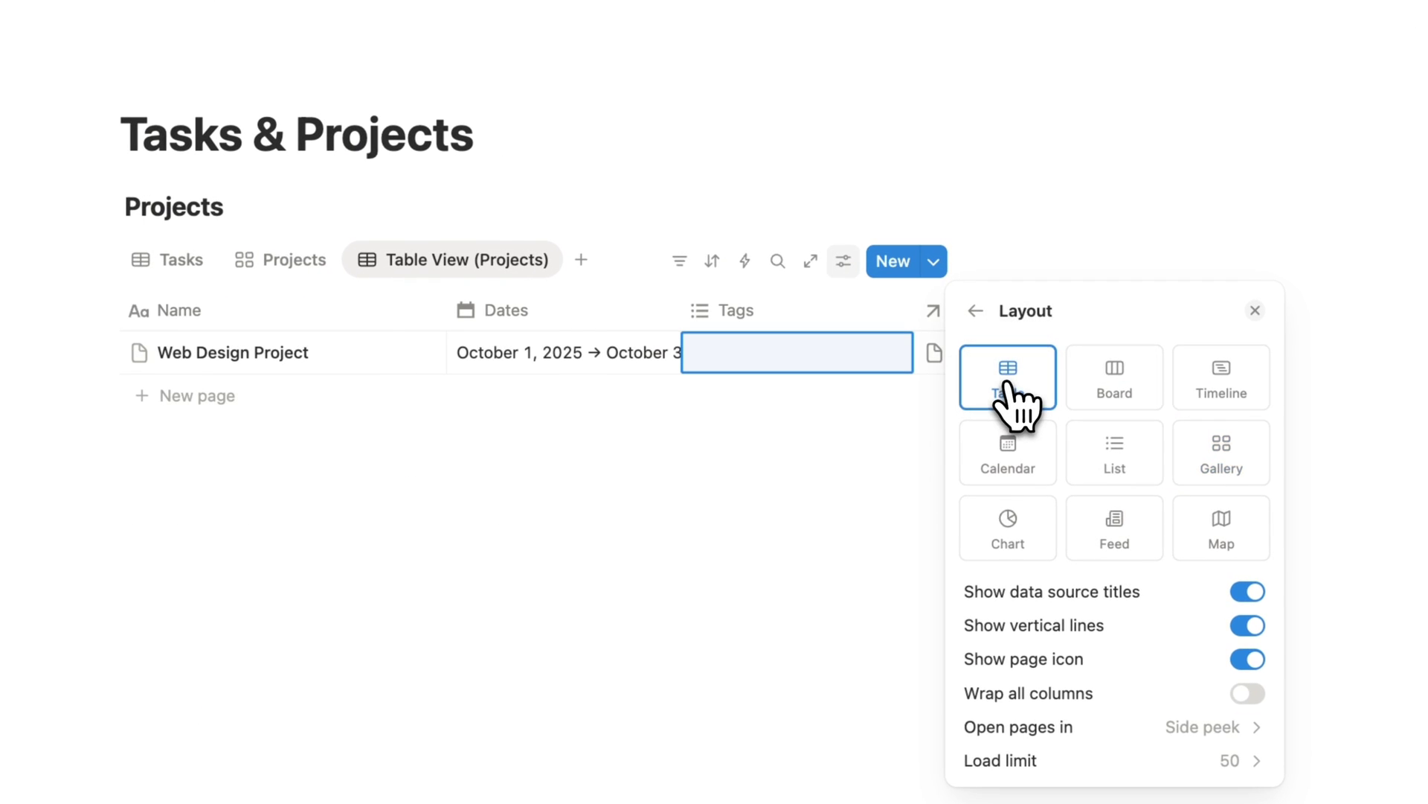
click(845, 394)
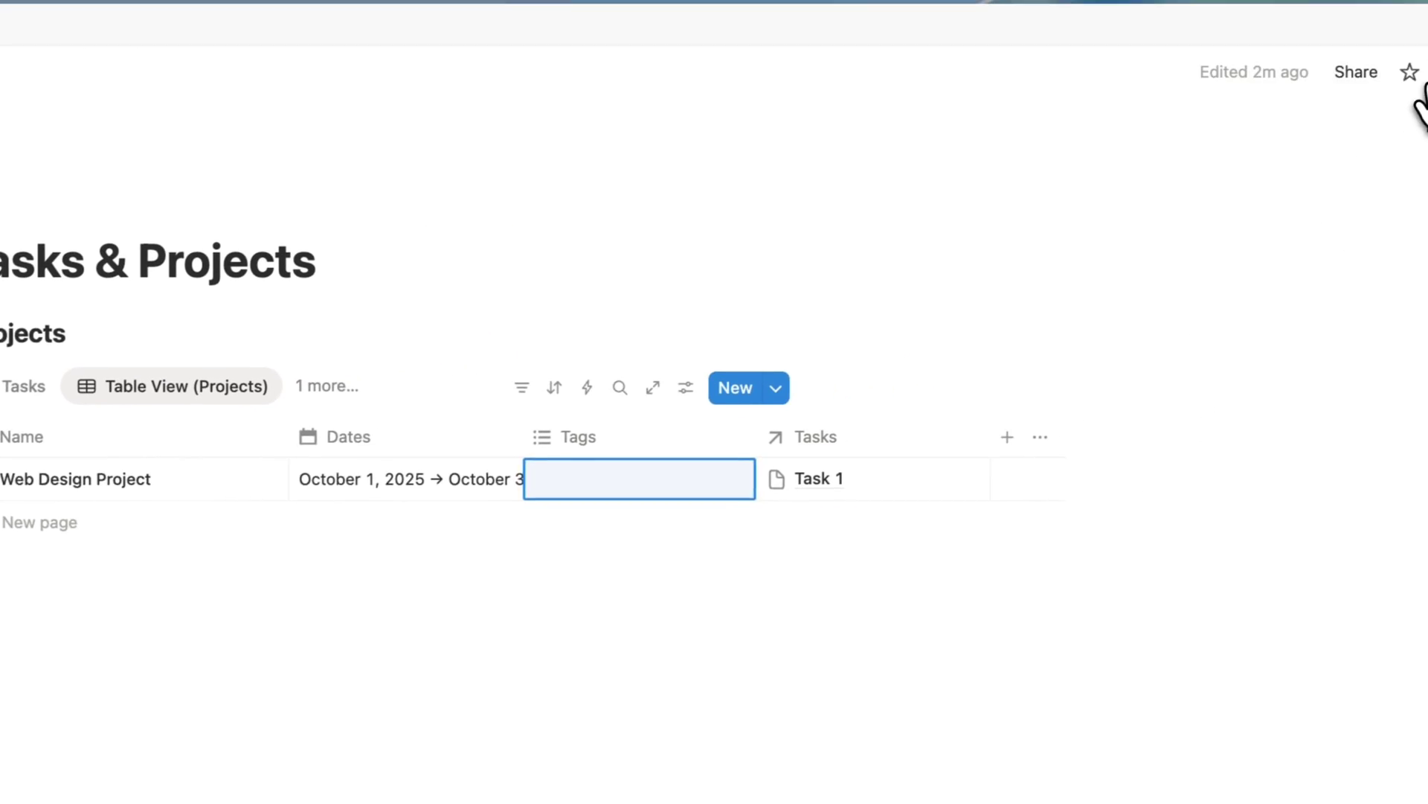
- Turn on Full width for the Tasks & Projects page
click(1402, 95)
click(1366, 447)
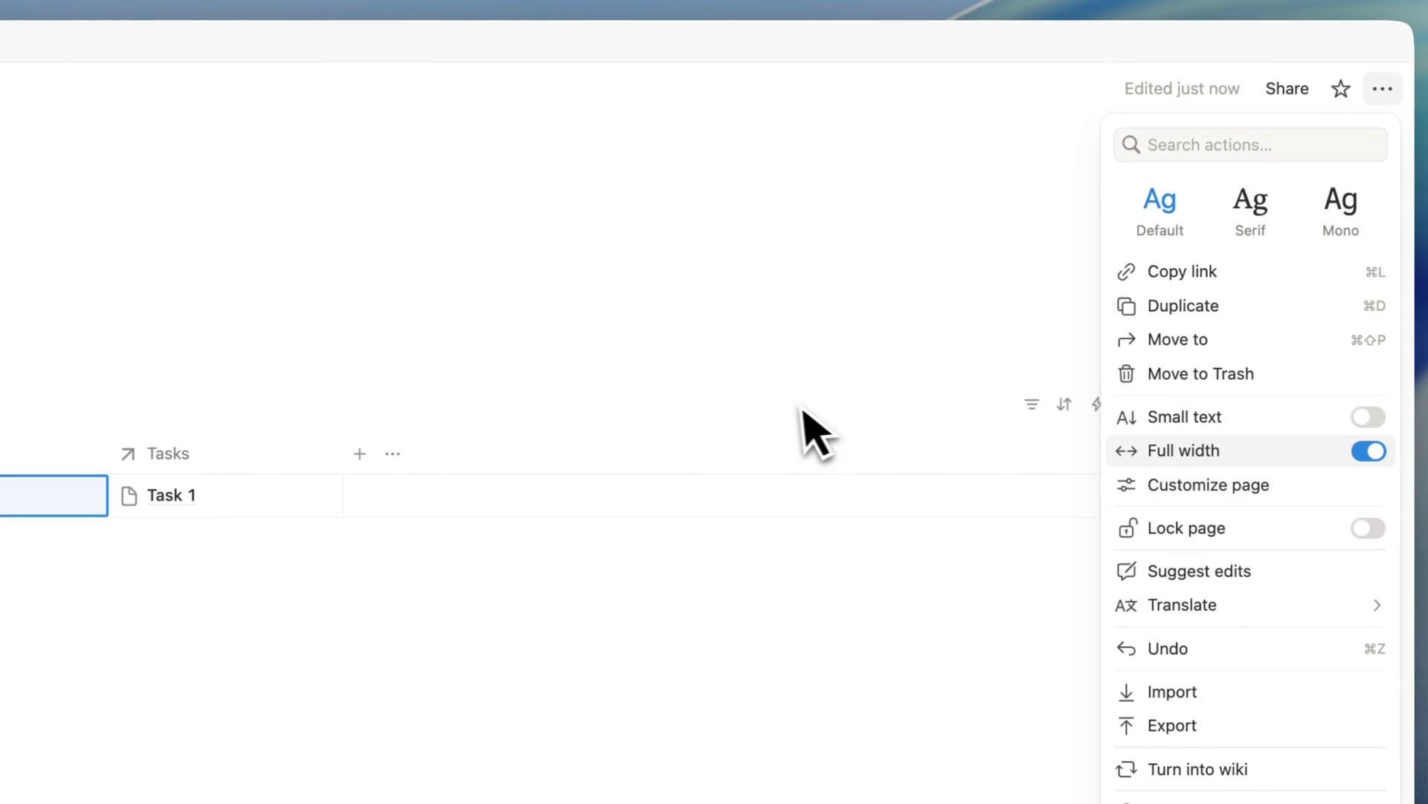
click(714, 422)
- Switch between the Tasks, Projects and Table View (Projects) views to compare their contents and data source titles
click(157, 327)
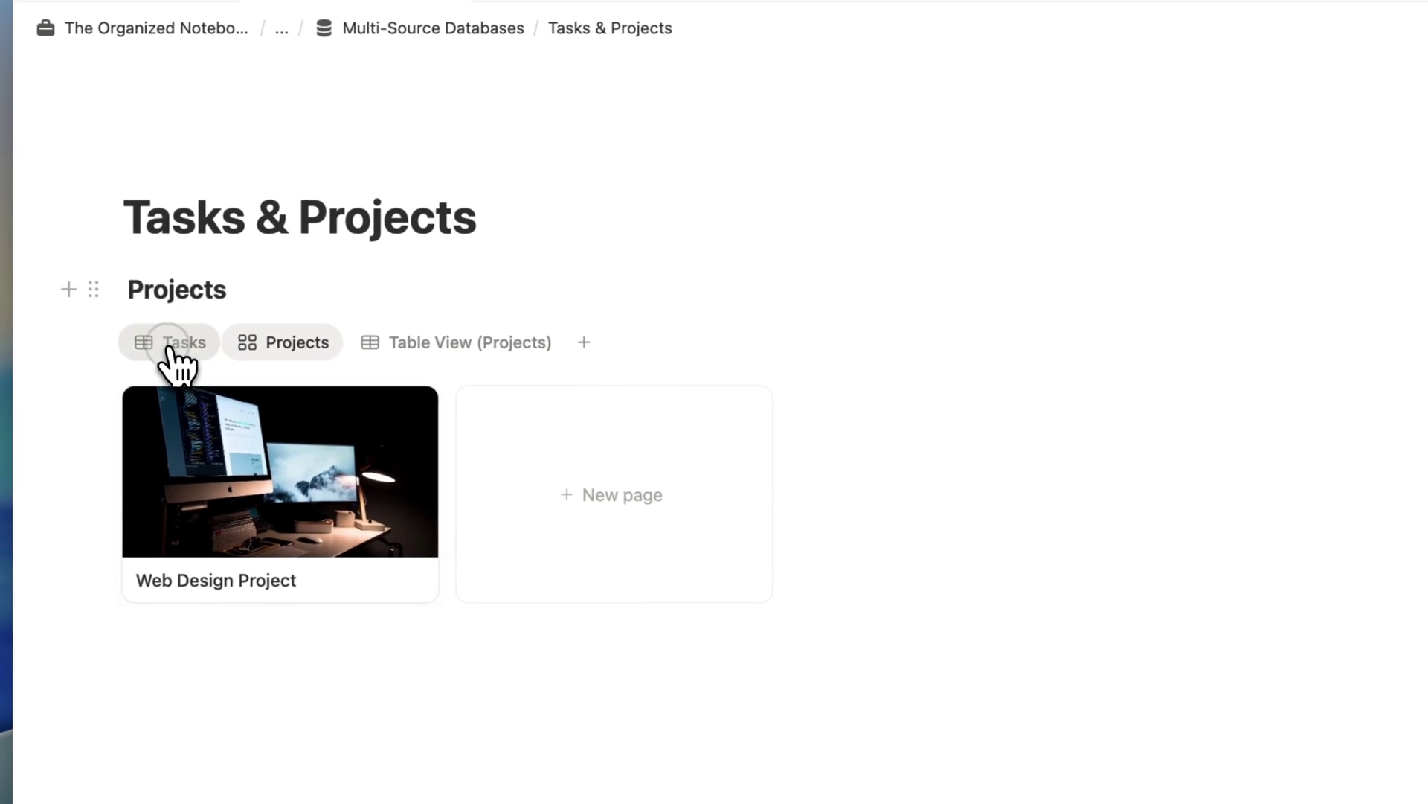
click(48, 328)
click(262, 361)
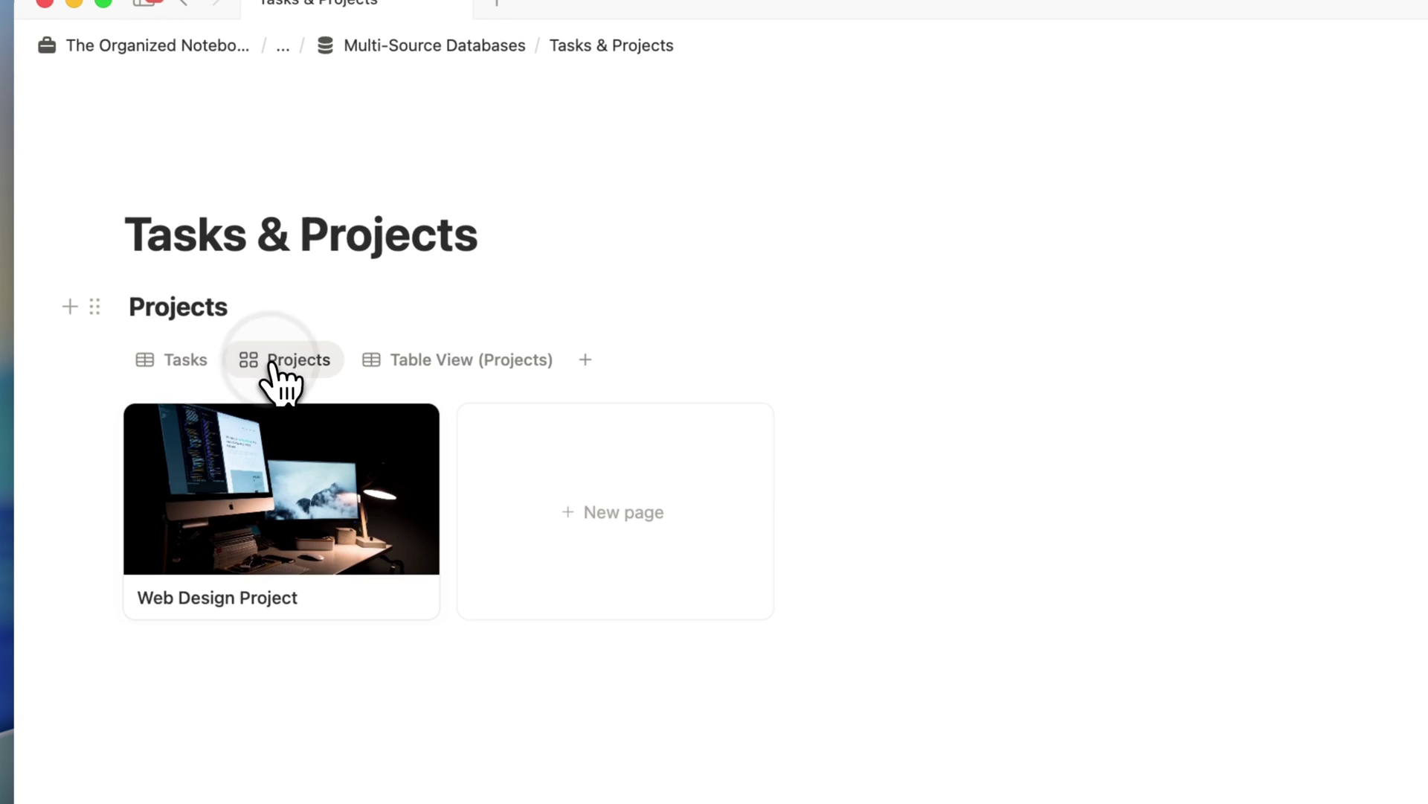
click(482, 361)
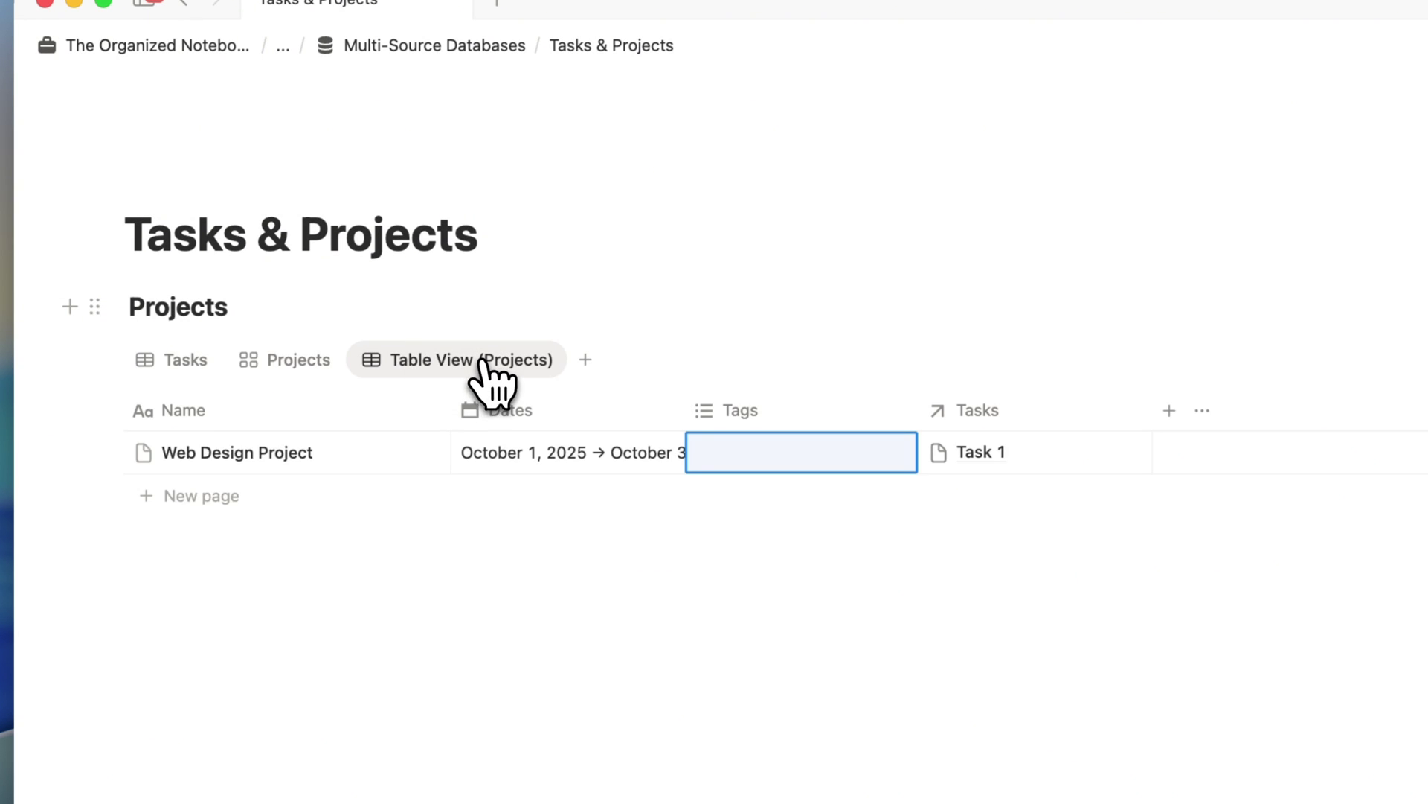
click(286, 364)
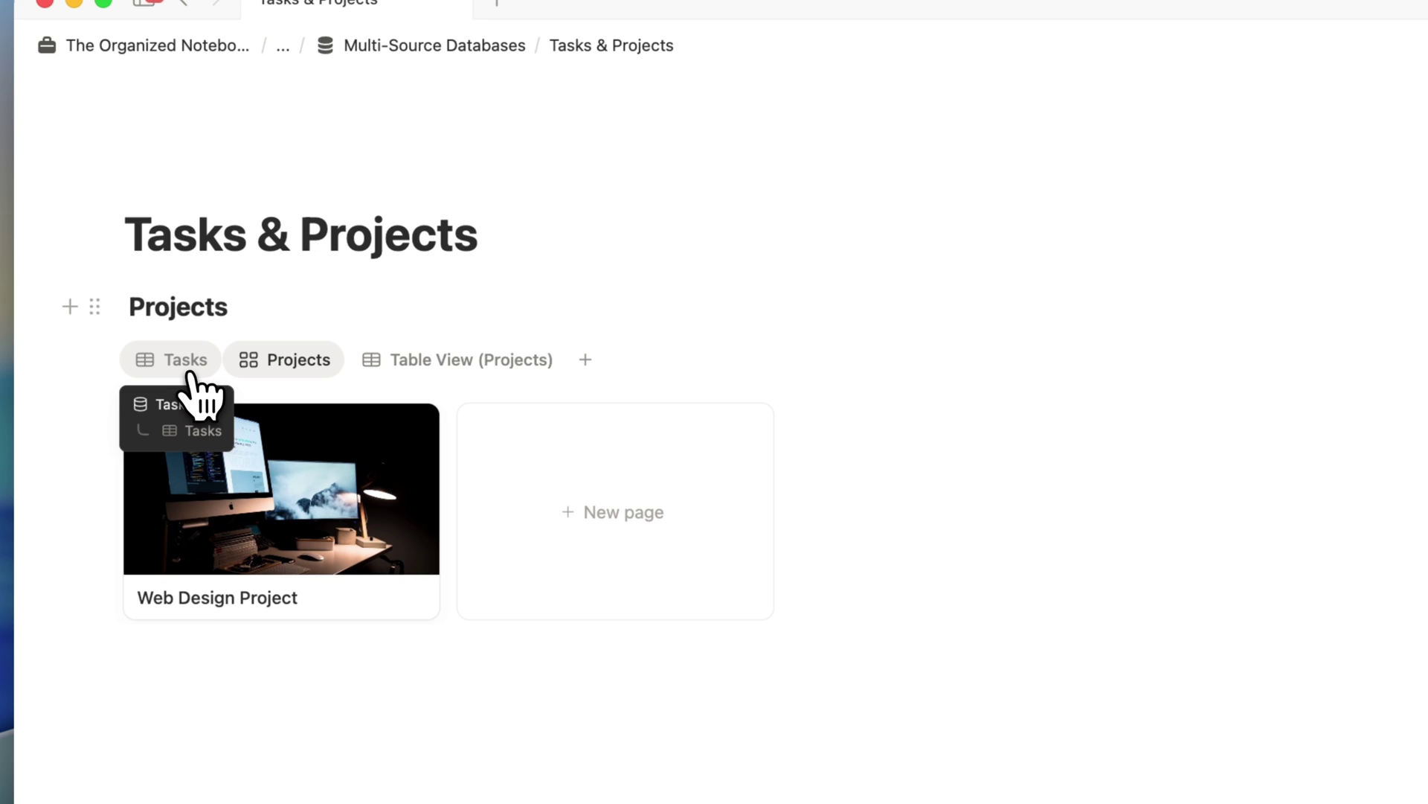
click(211, 370)
click(170, 302)
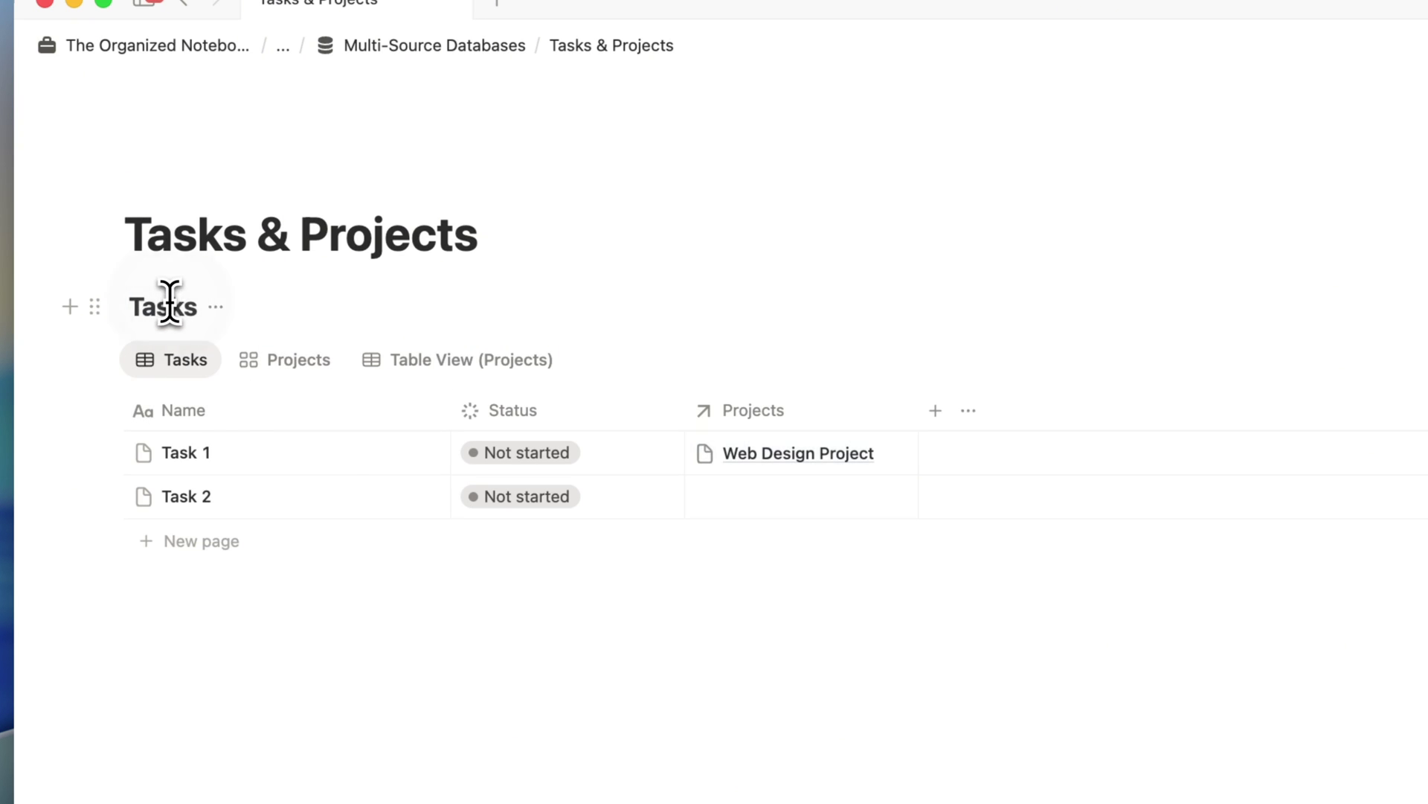
click(170, 339)
click(286, 363)
click(455, 364)
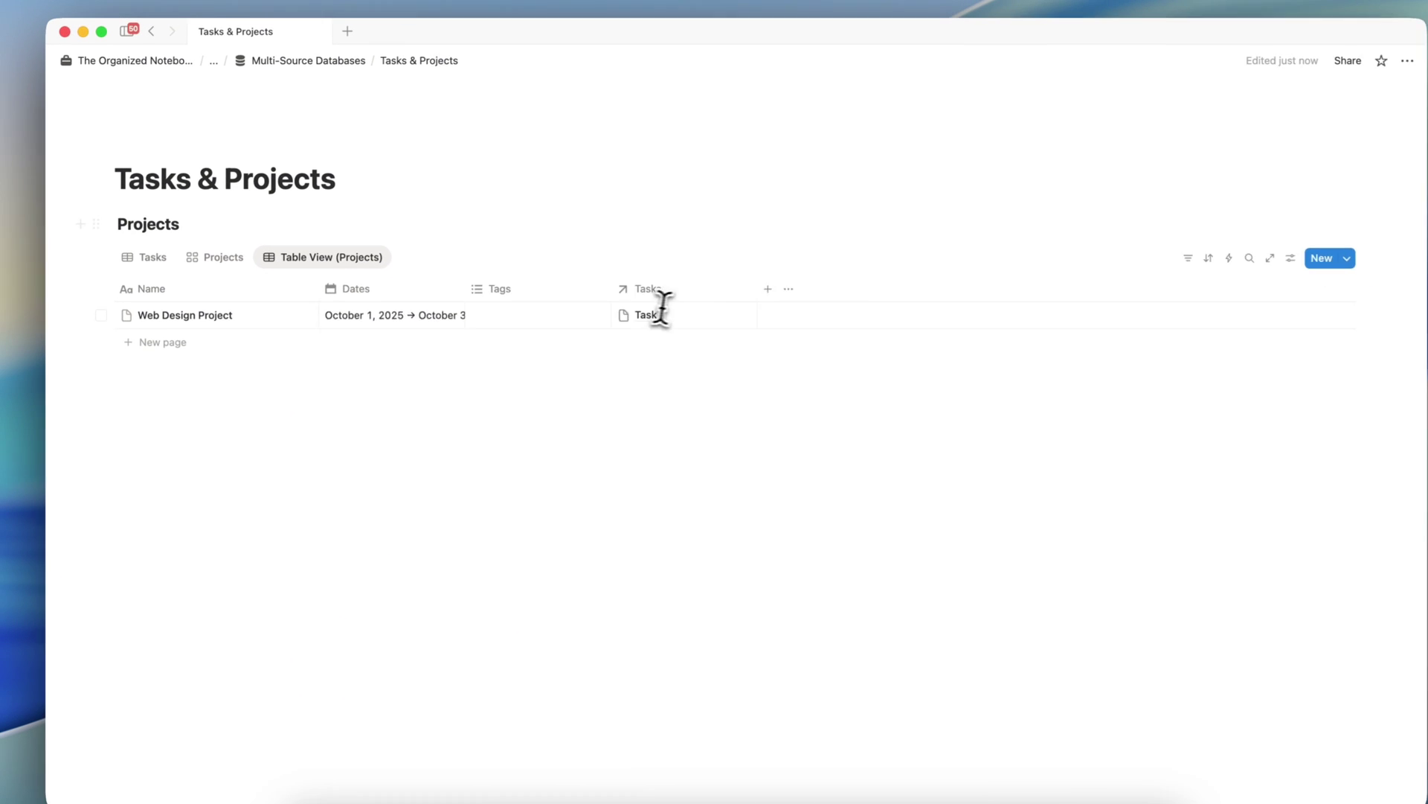
- Open the database's data source management to review its sources and the option for linking an existing one
click(1291, 258)
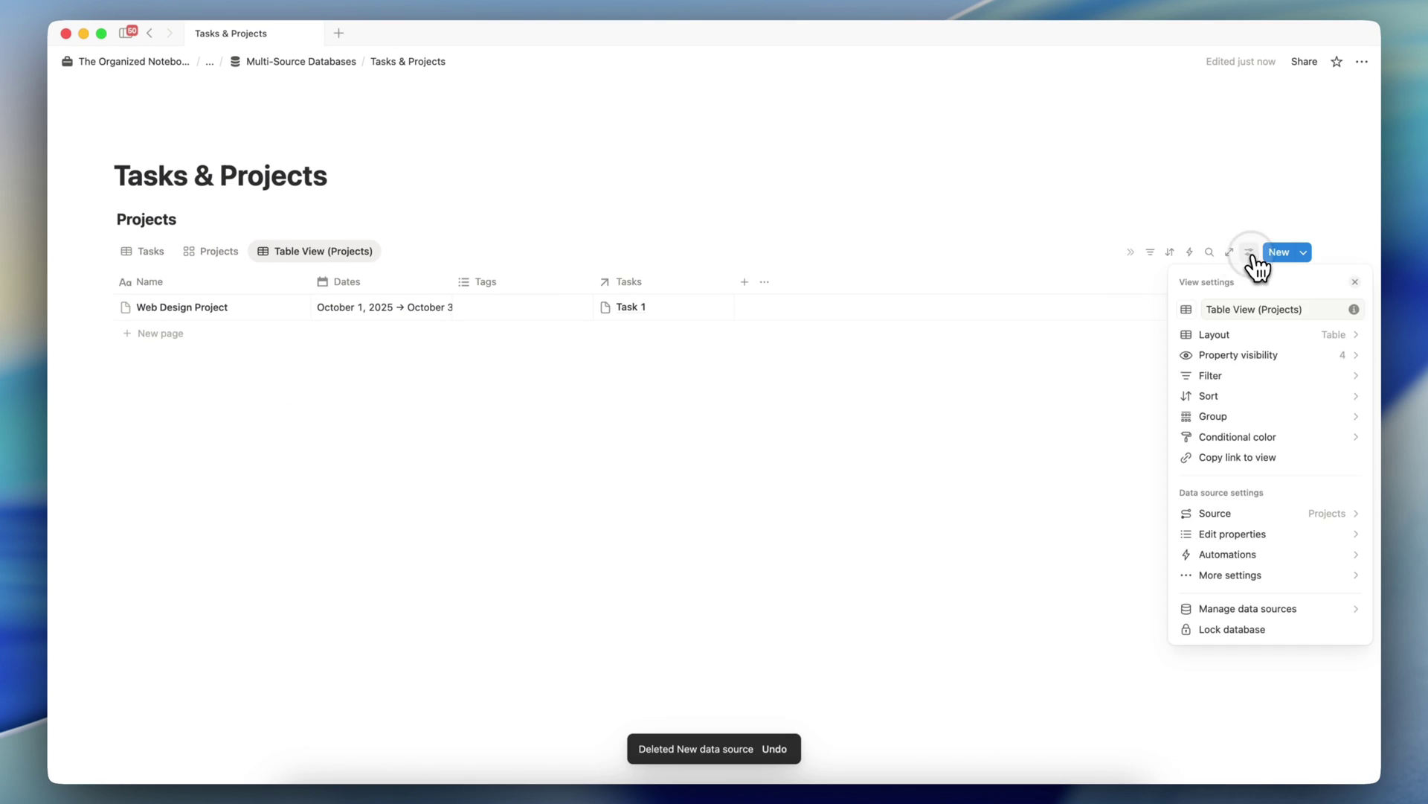
click(1296, 608)
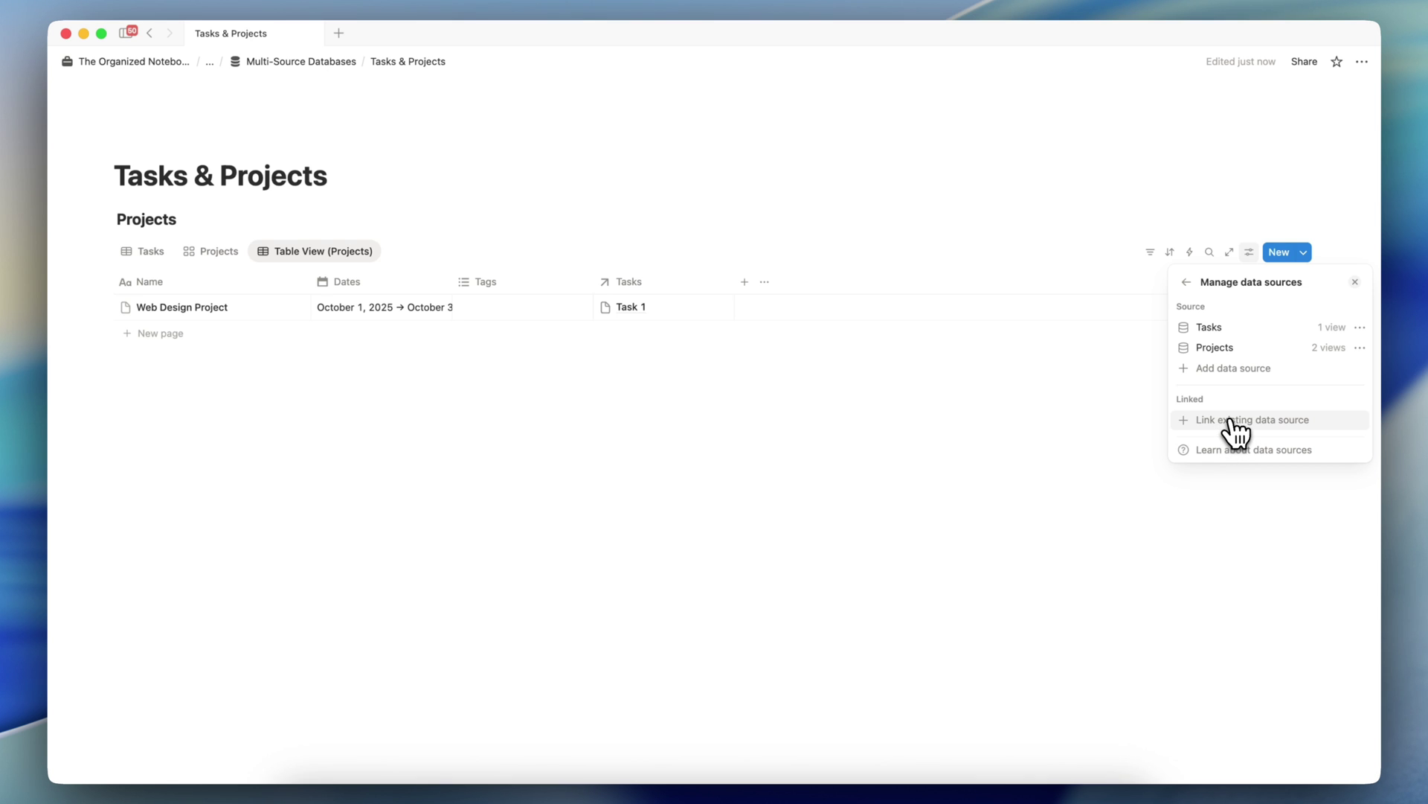
- Insert a new inline database directly below the page title and title it Contacts
click(350, 176)
key(Return)
text(/)
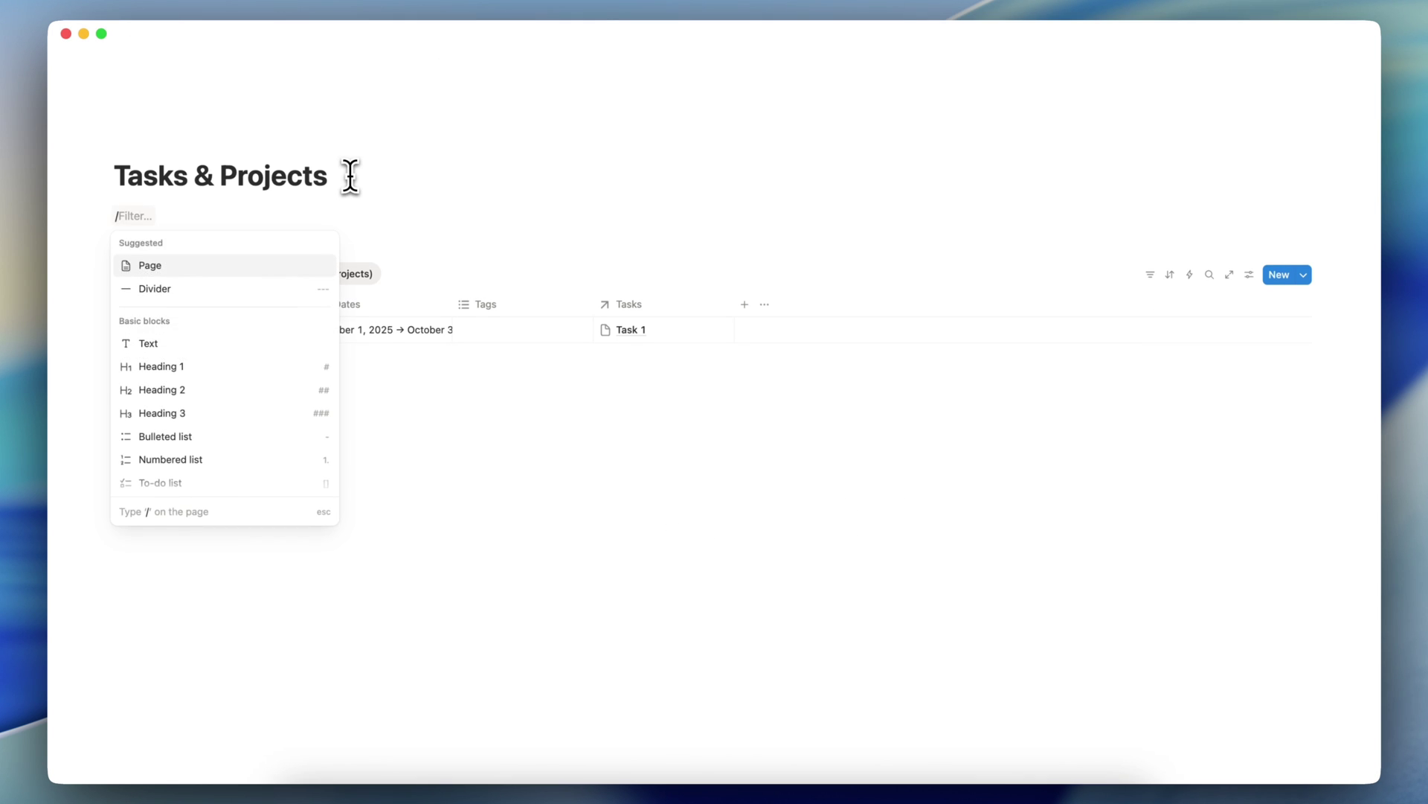
text(database)
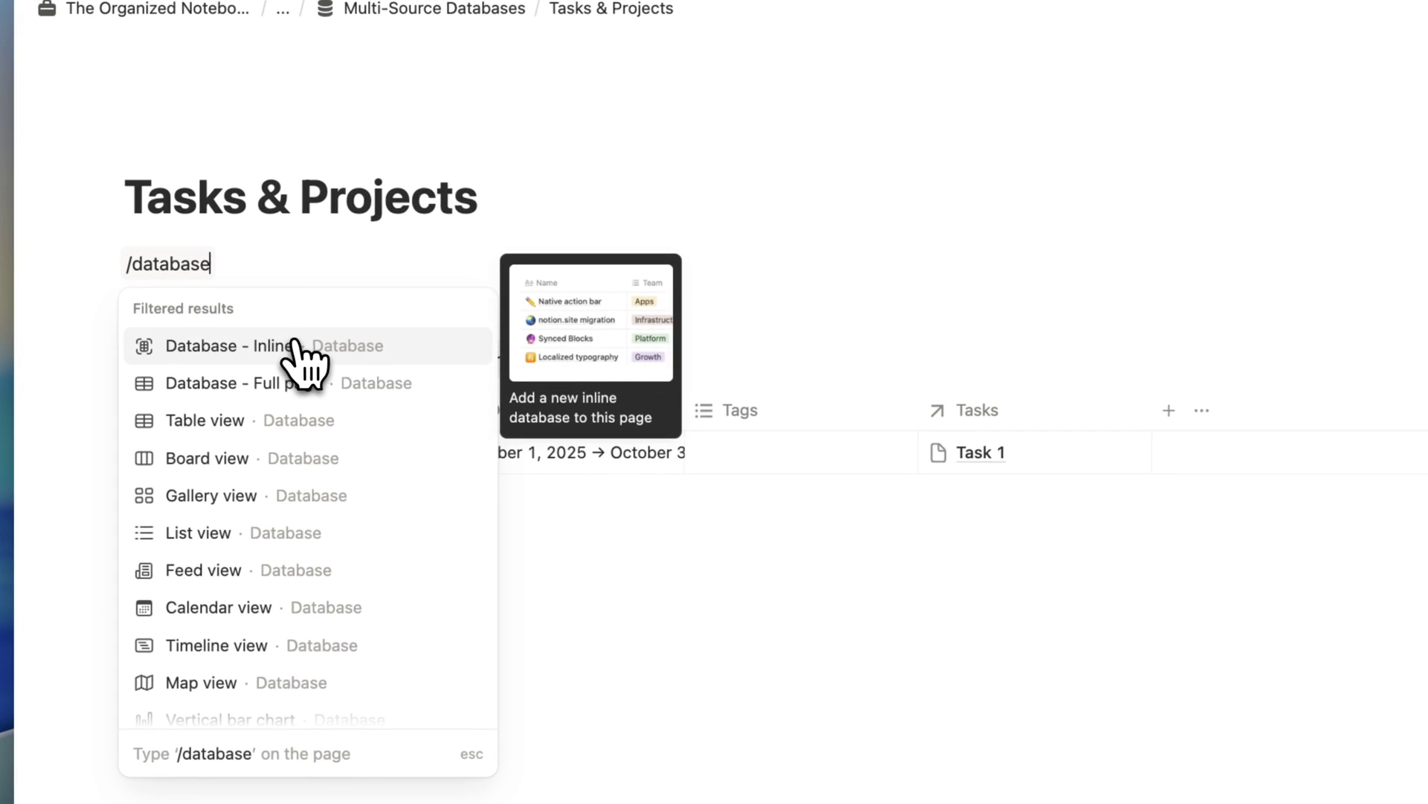
click(345, 353)
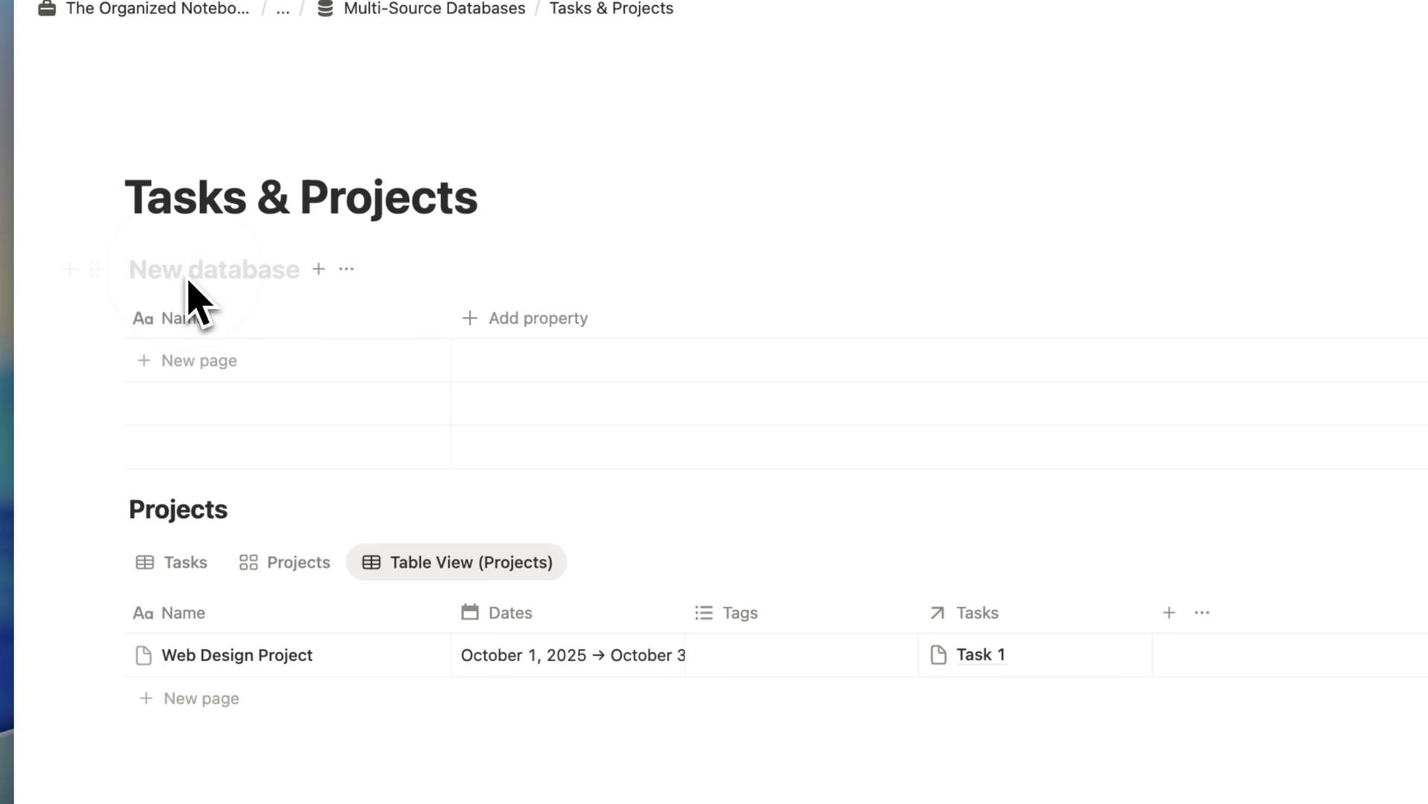
text(Contacts)
- Add an entry with the contact's full name to the Contacts database
click(208, 360)
text(Jan)
key(Escape)
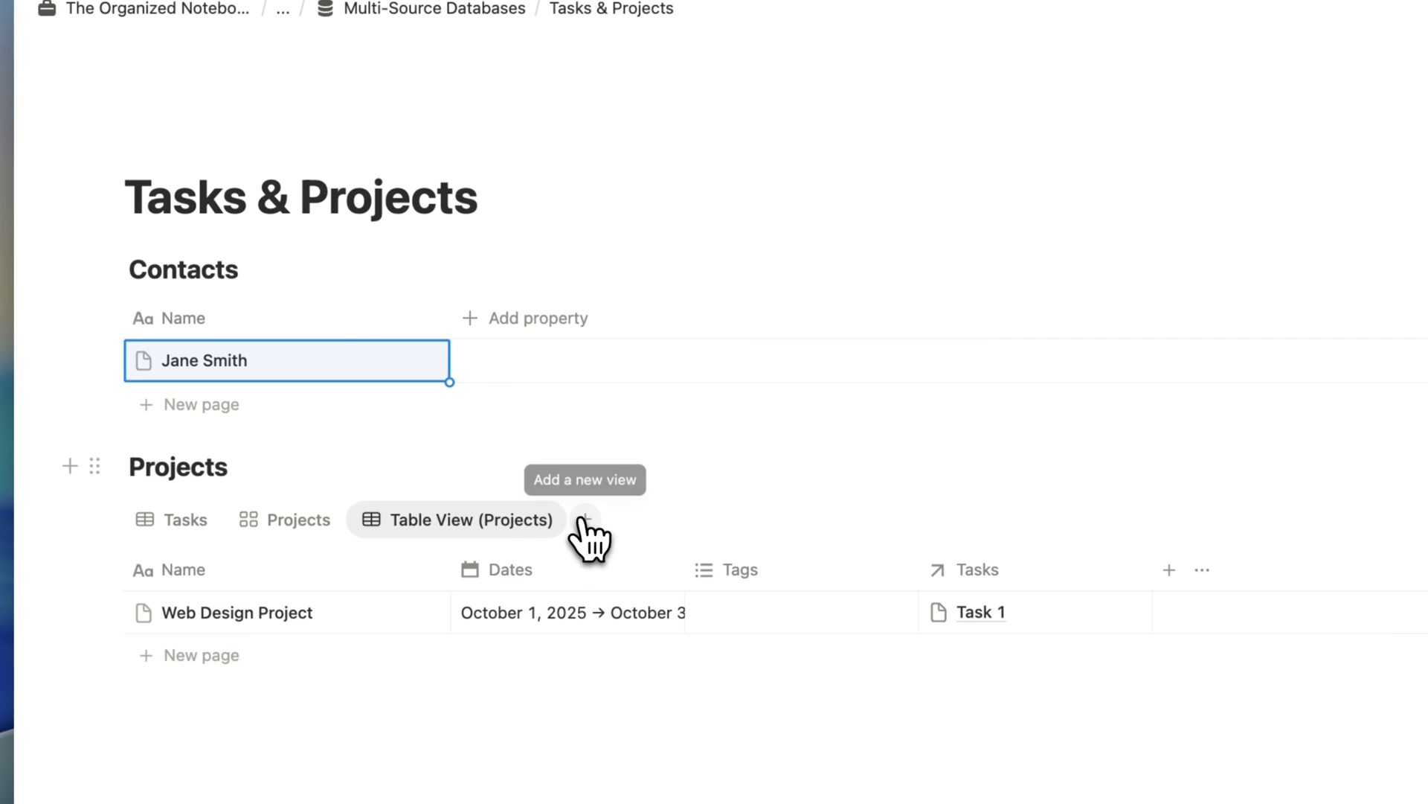
- Link the existing Contacts data source to the Tasks and Projects database, adding a table view of it
click(585, 520)
key(Escape)
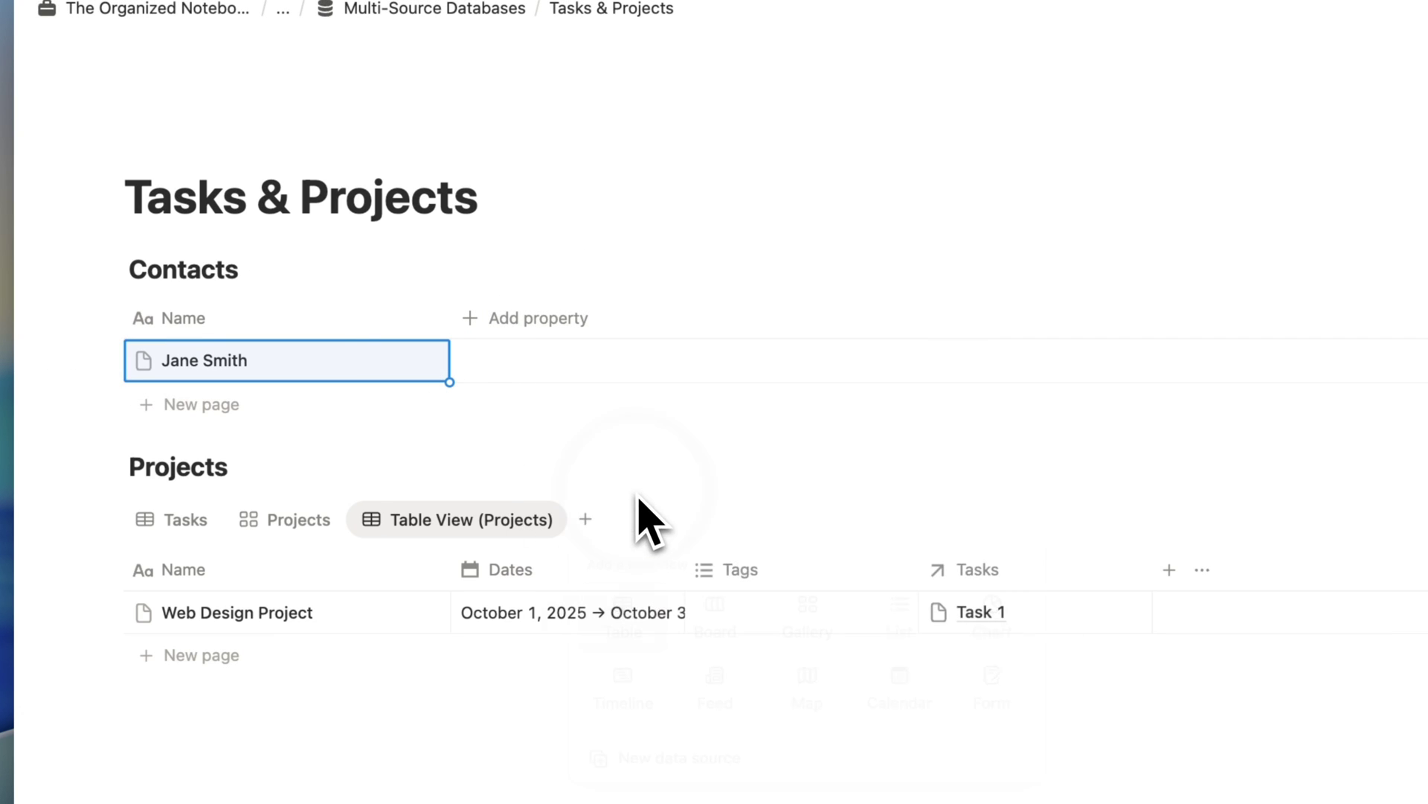
click(1199, 295)
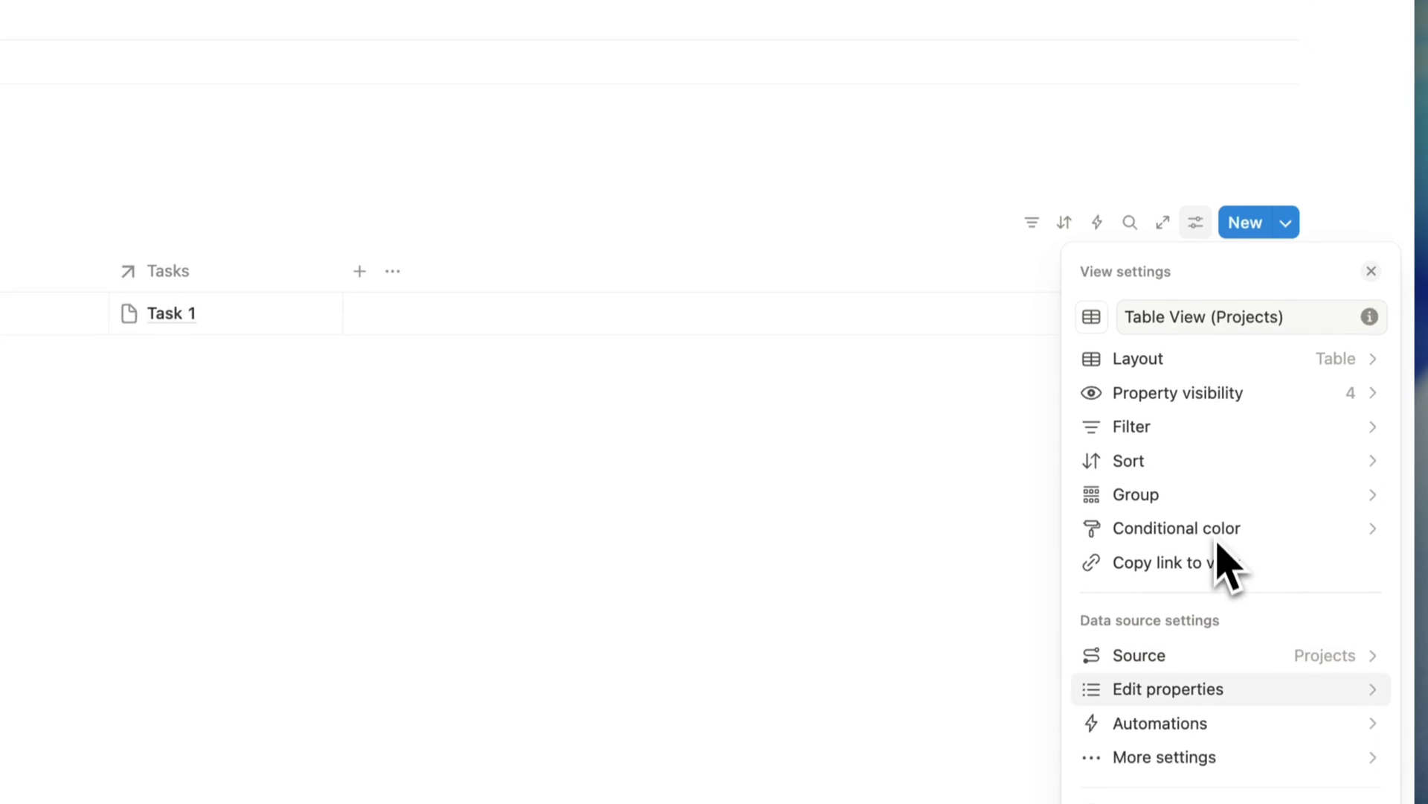
click(1204, 703)
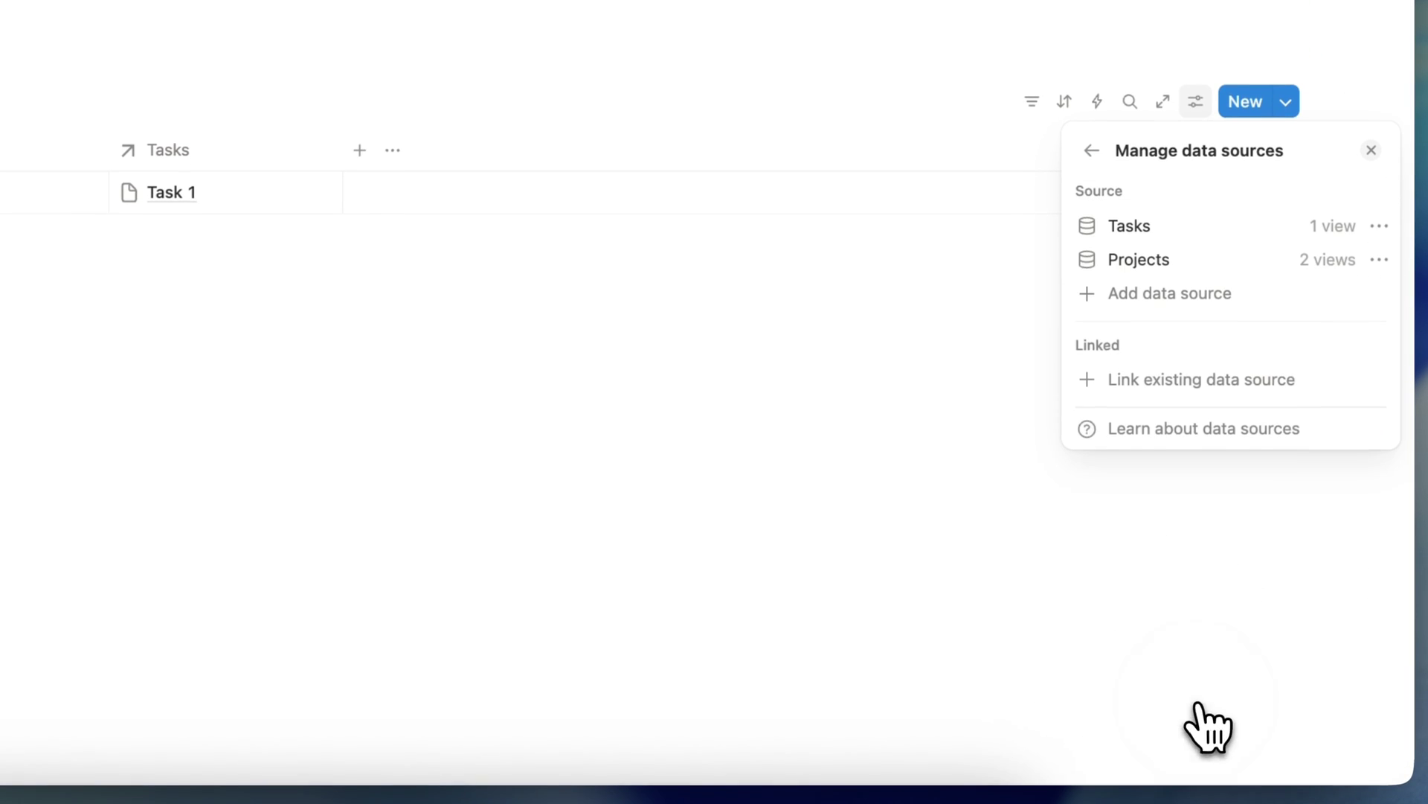
click(1197, 381)
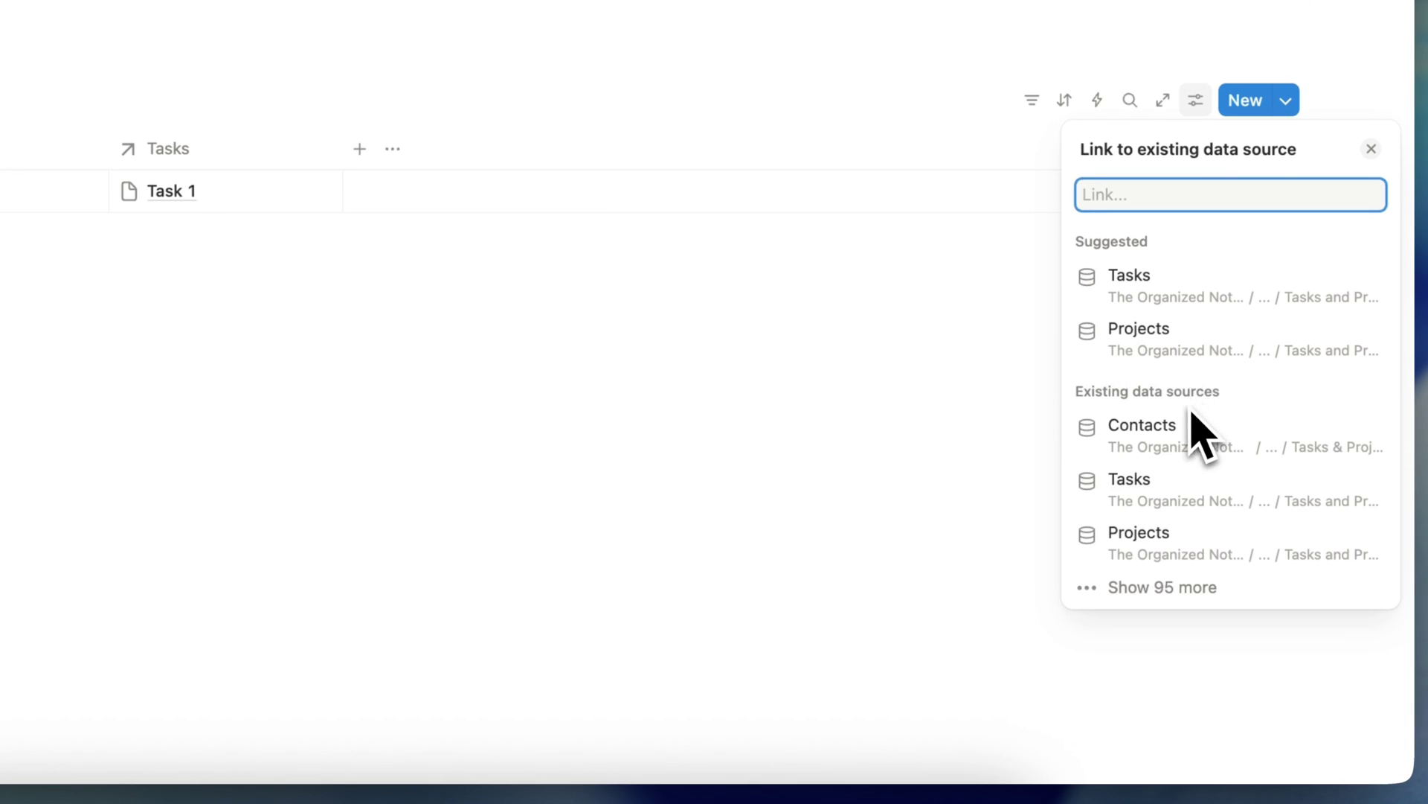
click(1183, 469)
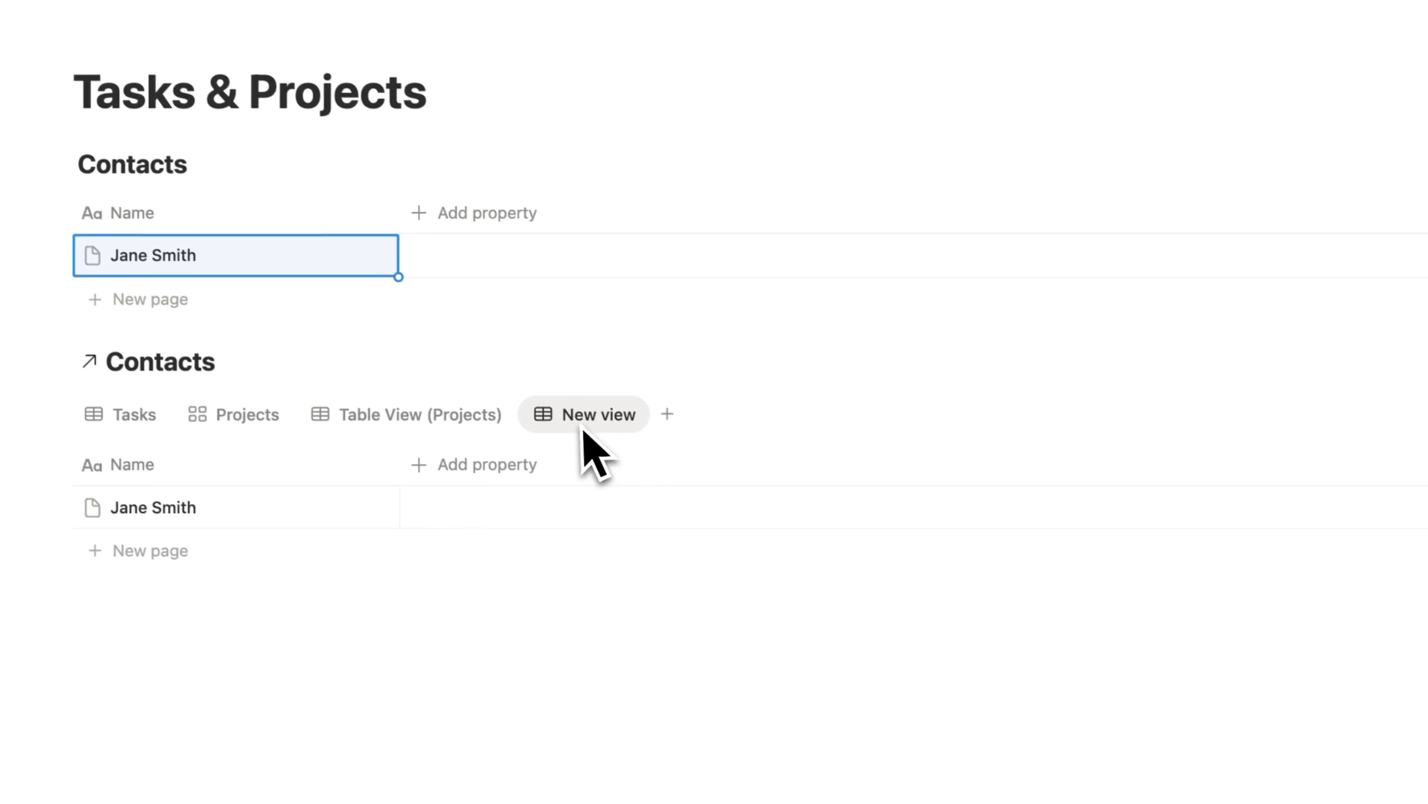
click(573, 424)
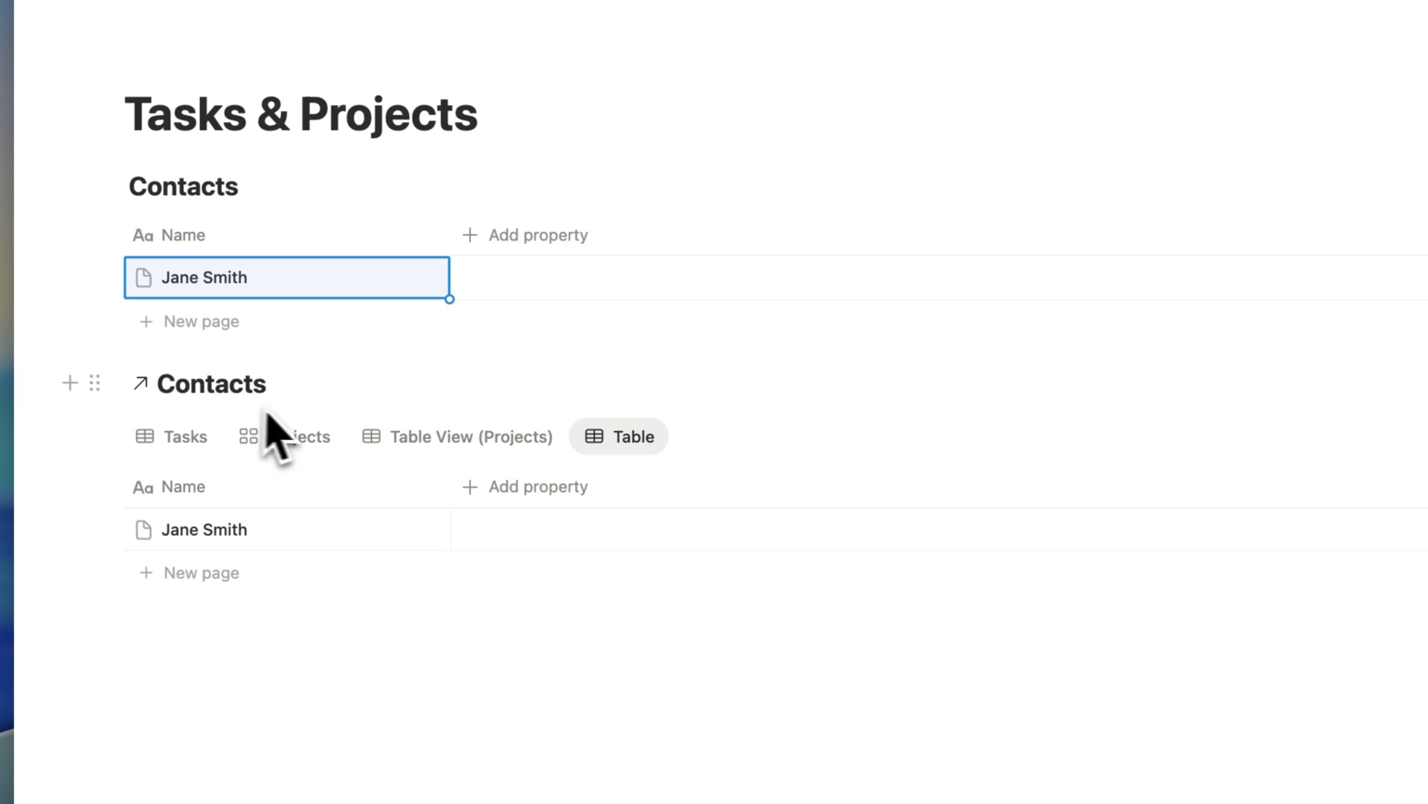
- Rename the newly added contacts view as Linked View of Contacts
click(616, 439)
click(669, 484)
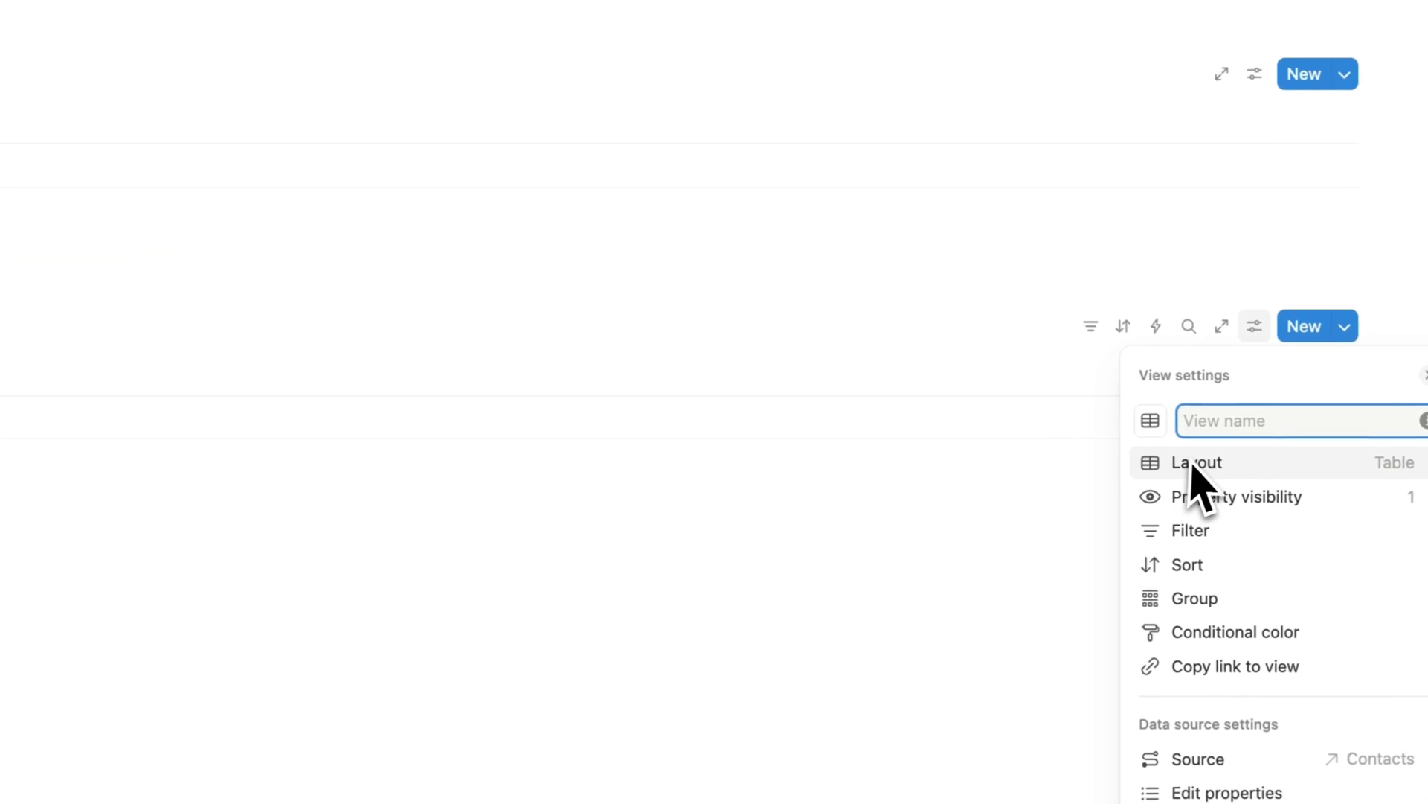
text(Linked View of Contacts)
key(Escape)
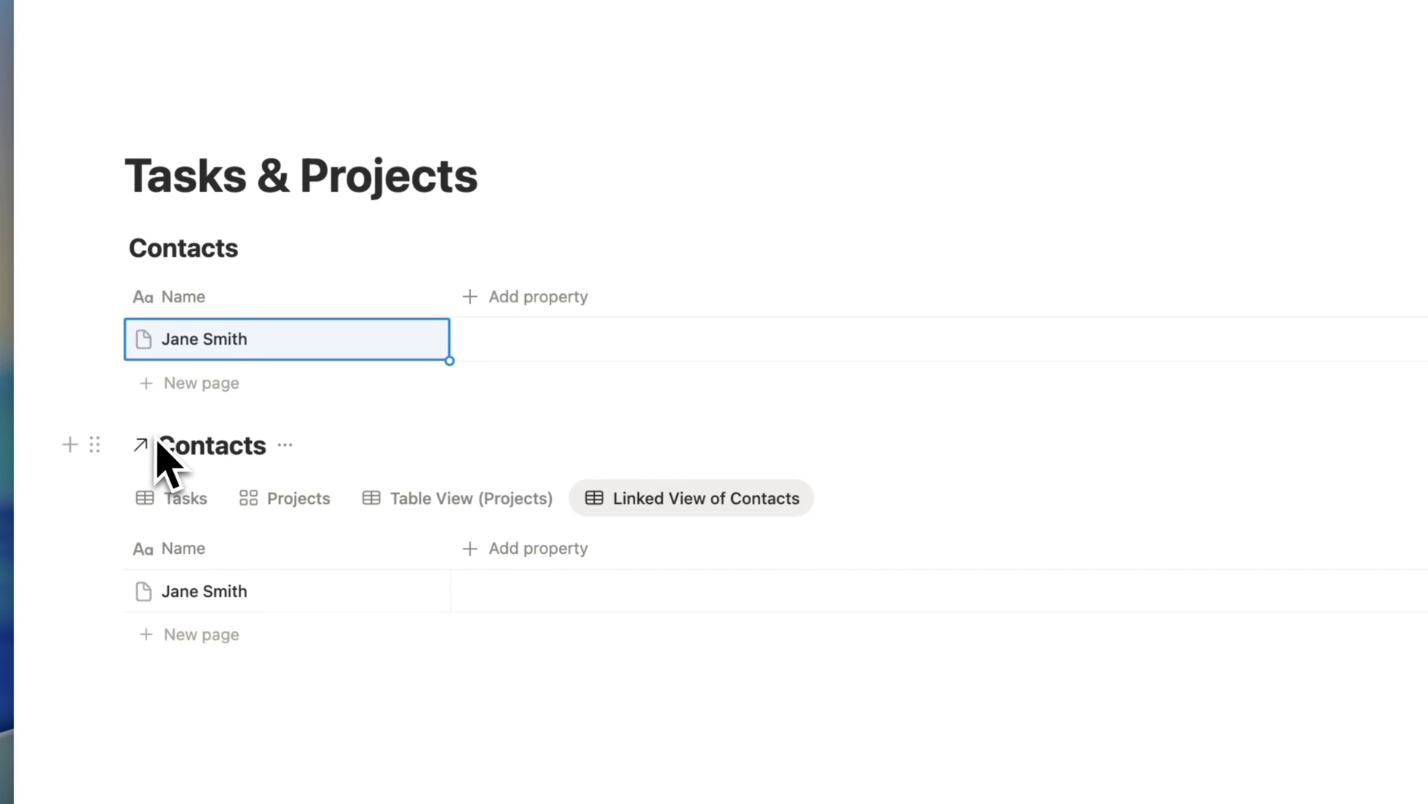
- Go through the Tasks, Projects, Table View (Projects) and Linked View of Contacts views to compare their data source titles
click(182, 498)
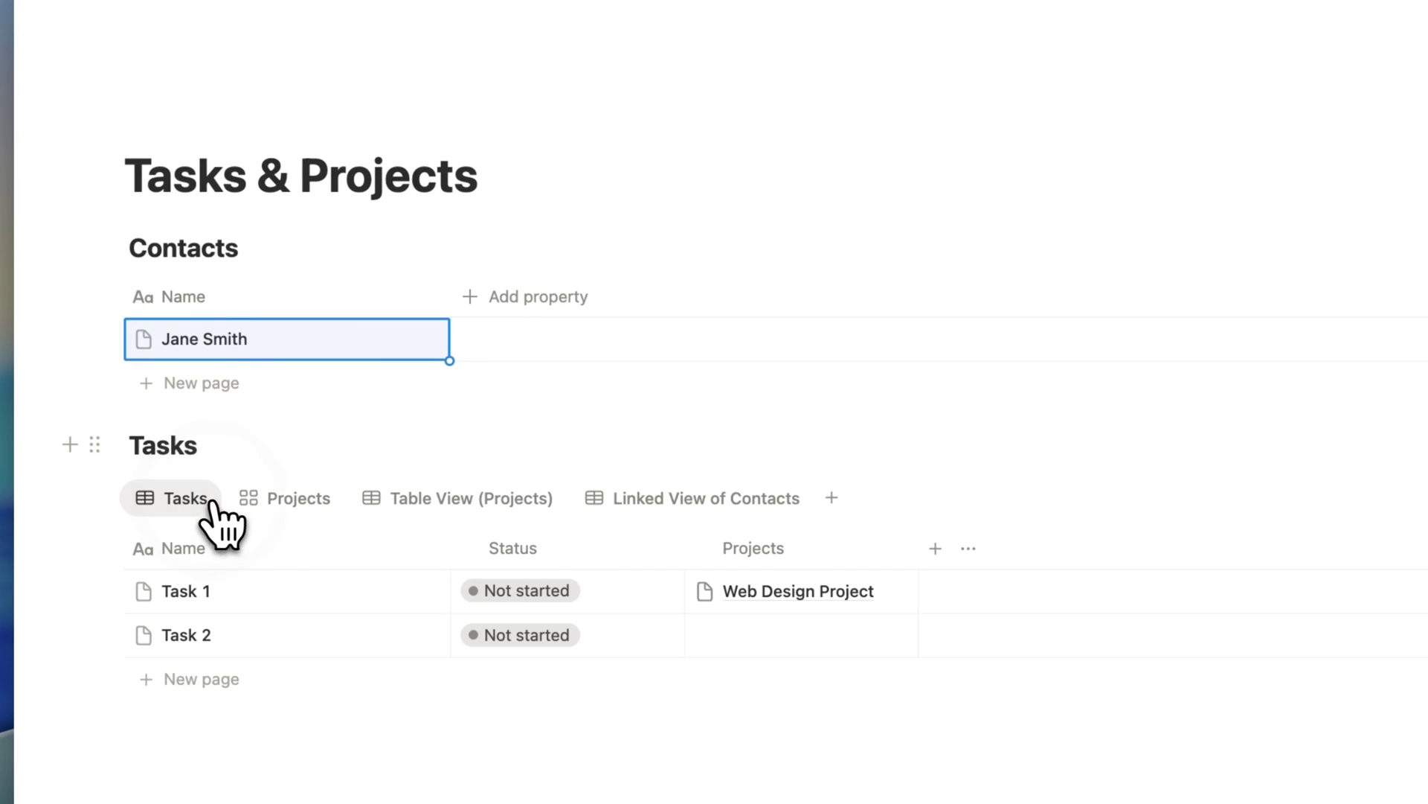
click(301, 500)
click(458, 500)
click(625, 497)
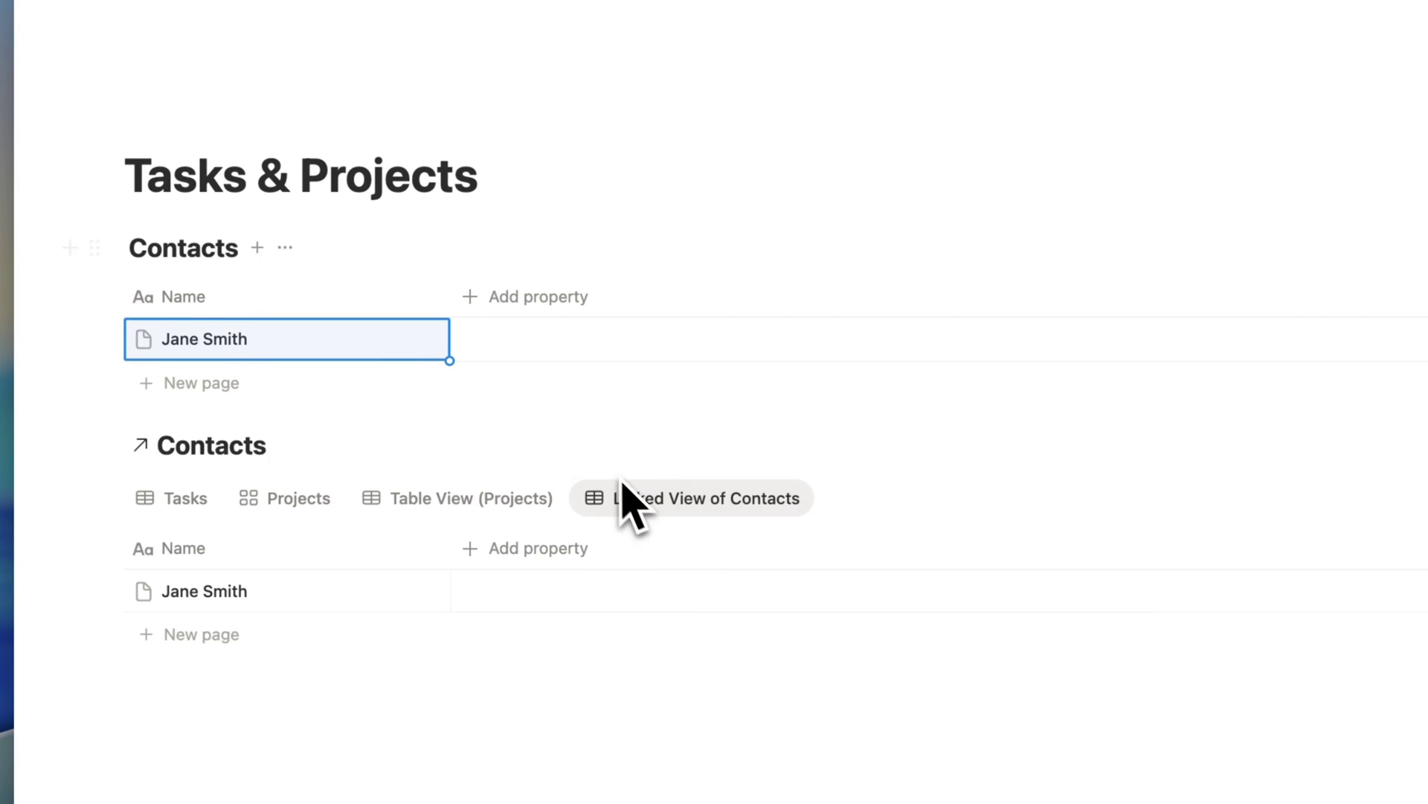
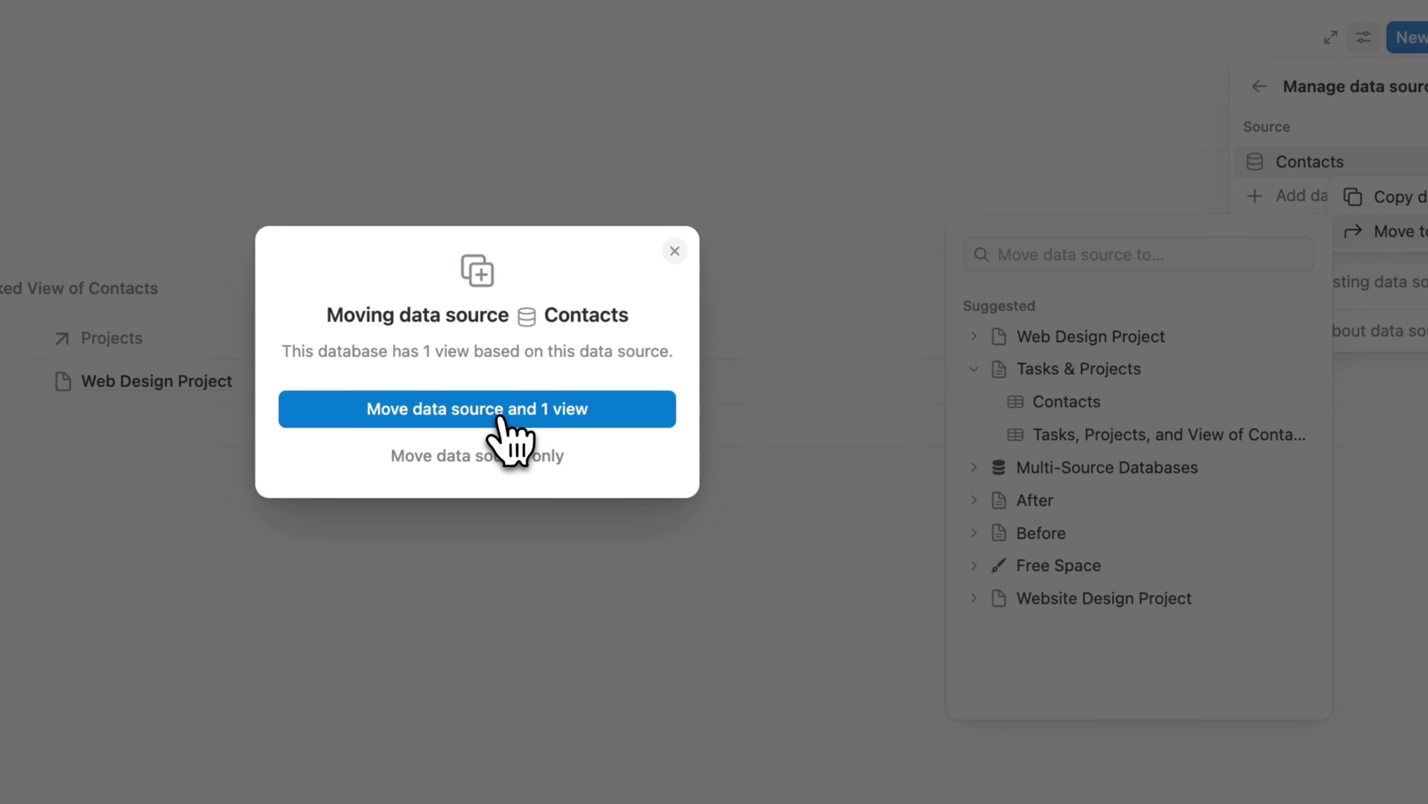
- Move the Contacts data source together with its one view into the multi-source database and show the moved Table view
click(500, 418)
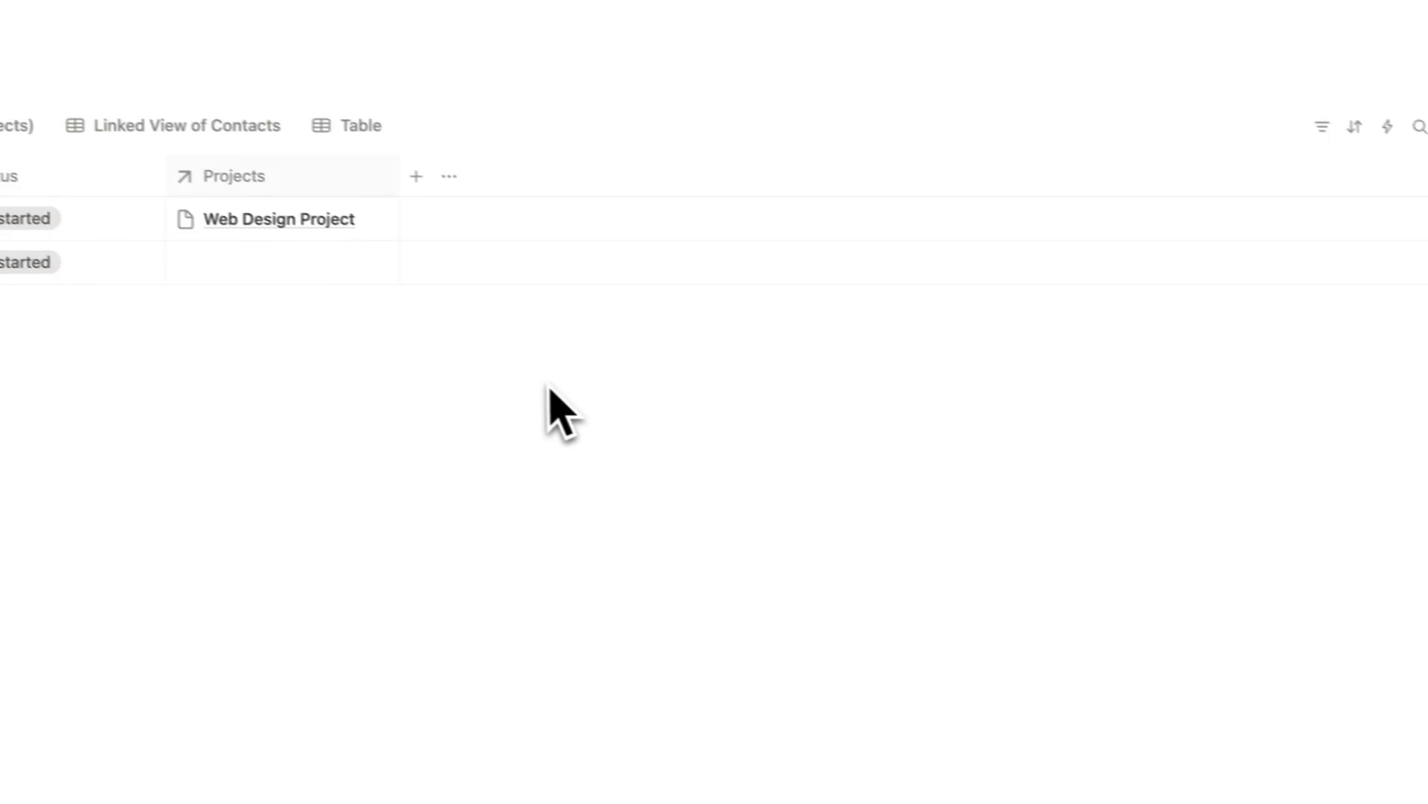
click(236, 91)
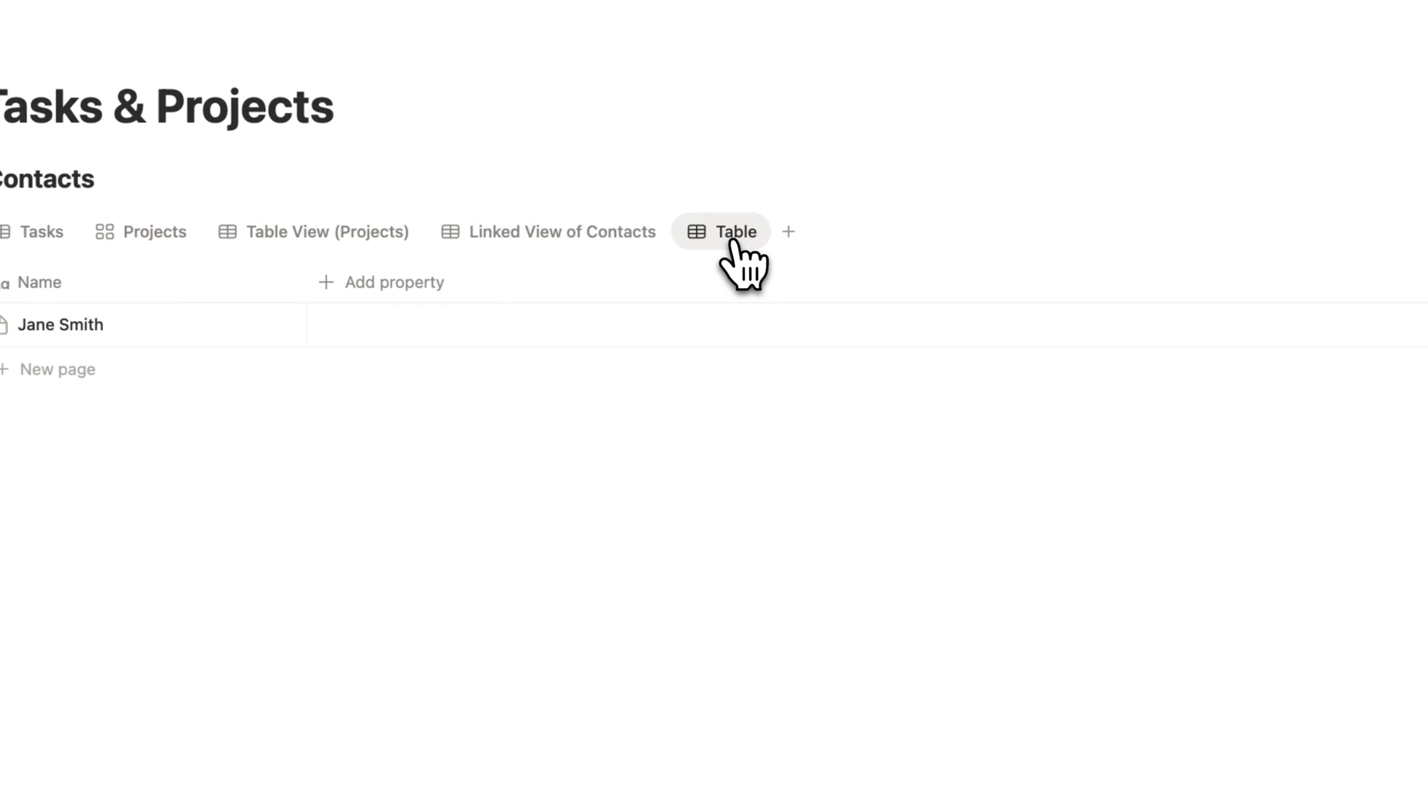
mouse_move(234, 316)
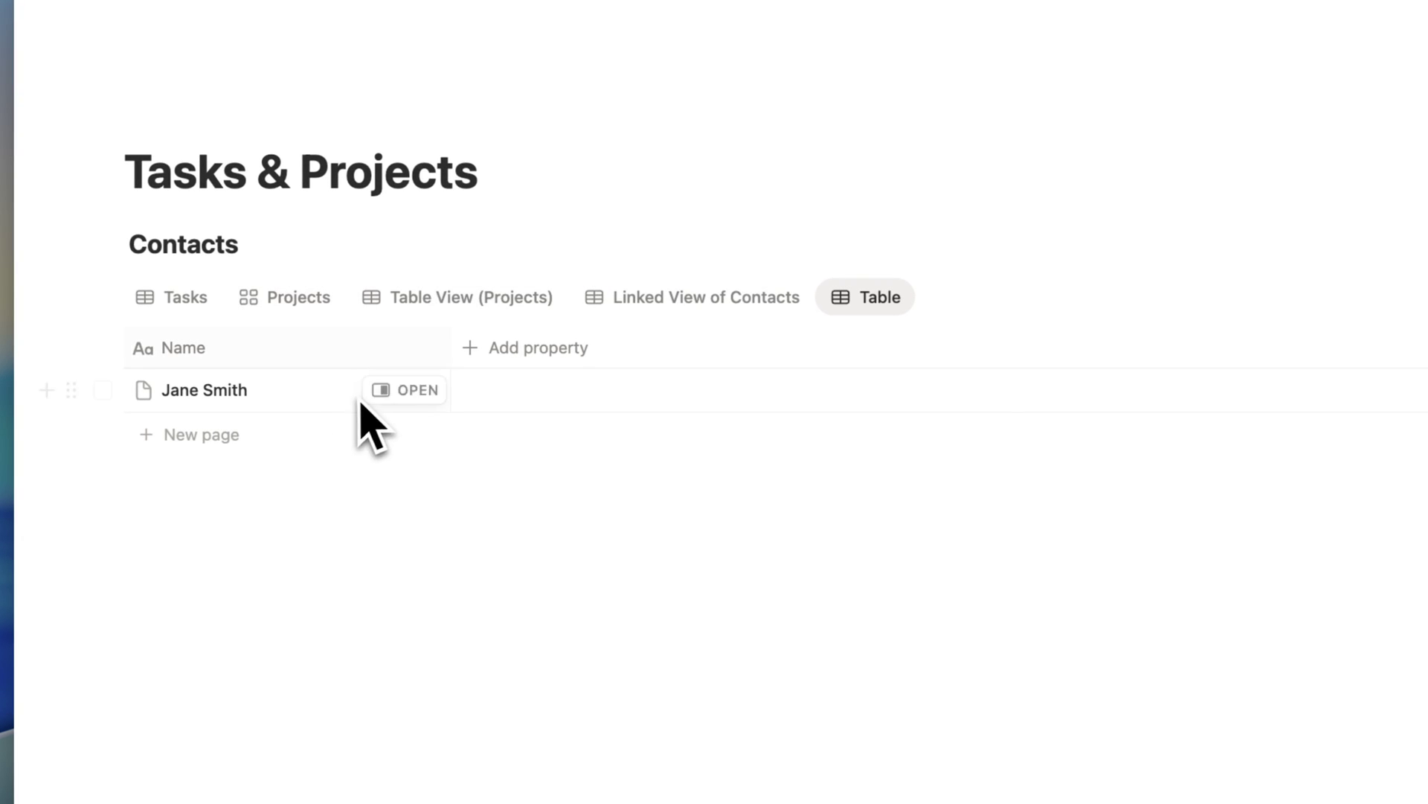
- Open the combined database as a full page and review its title along with the Tasks, Projects and Contacts views
click(179, 301)
click(1201, 301)
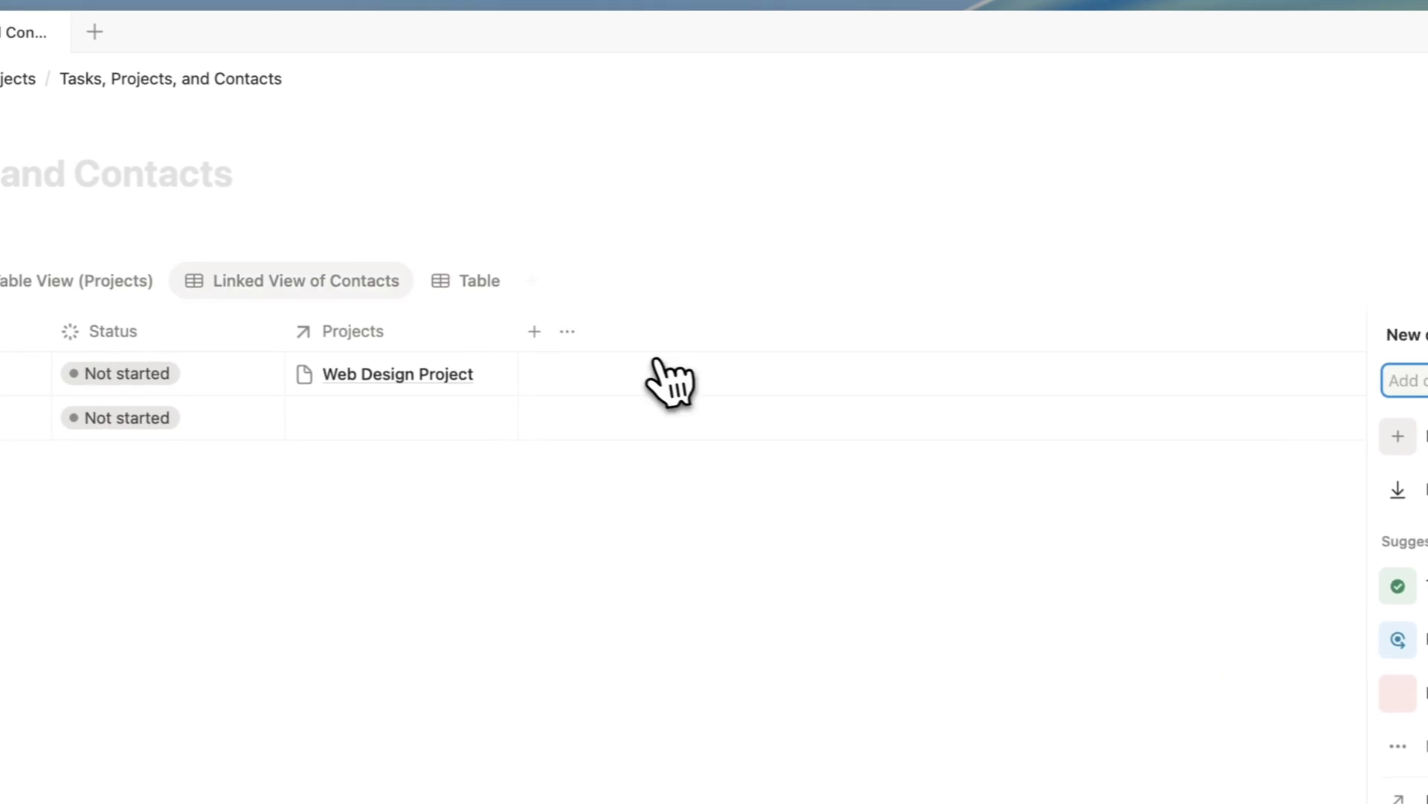
click(282, 342)
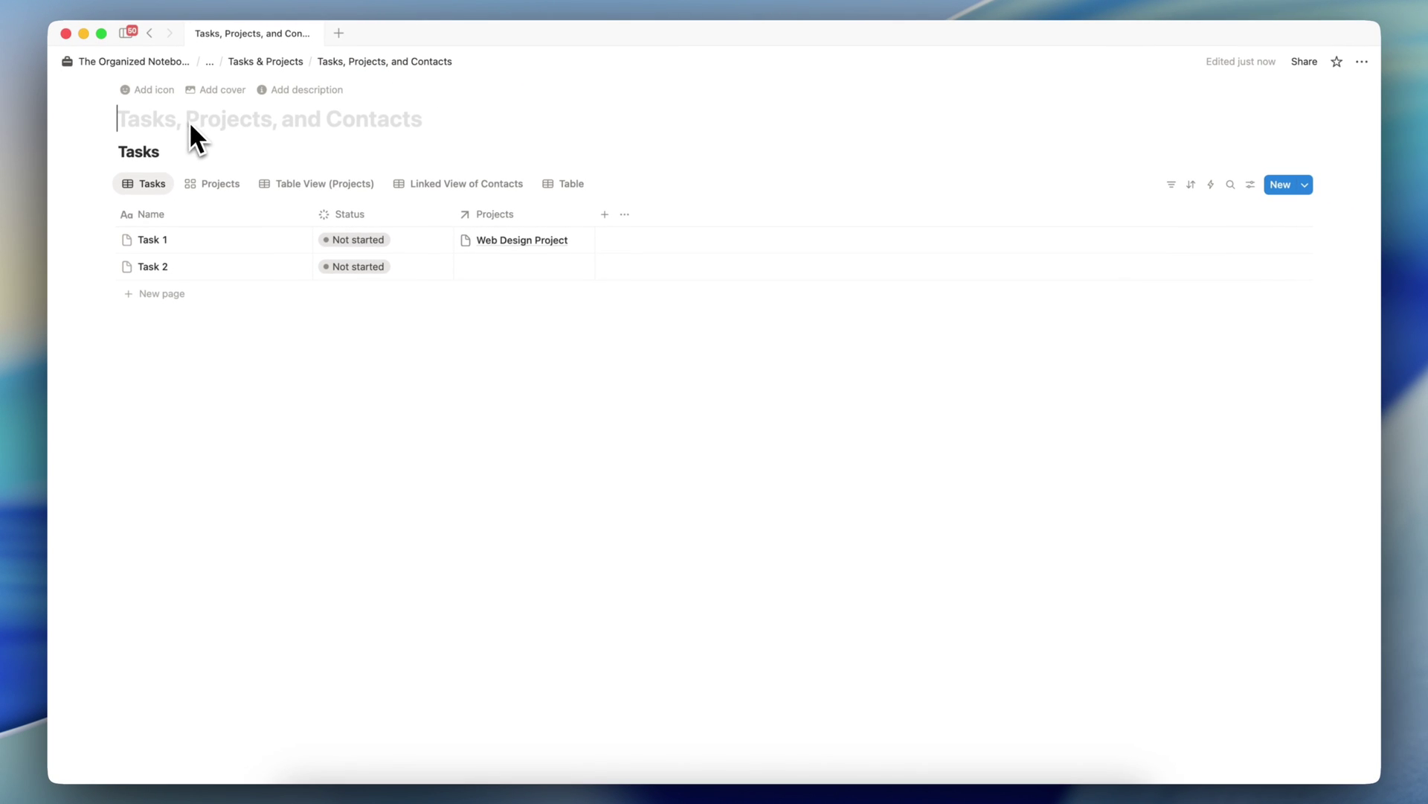
click(222, 186)
click(149, 192)
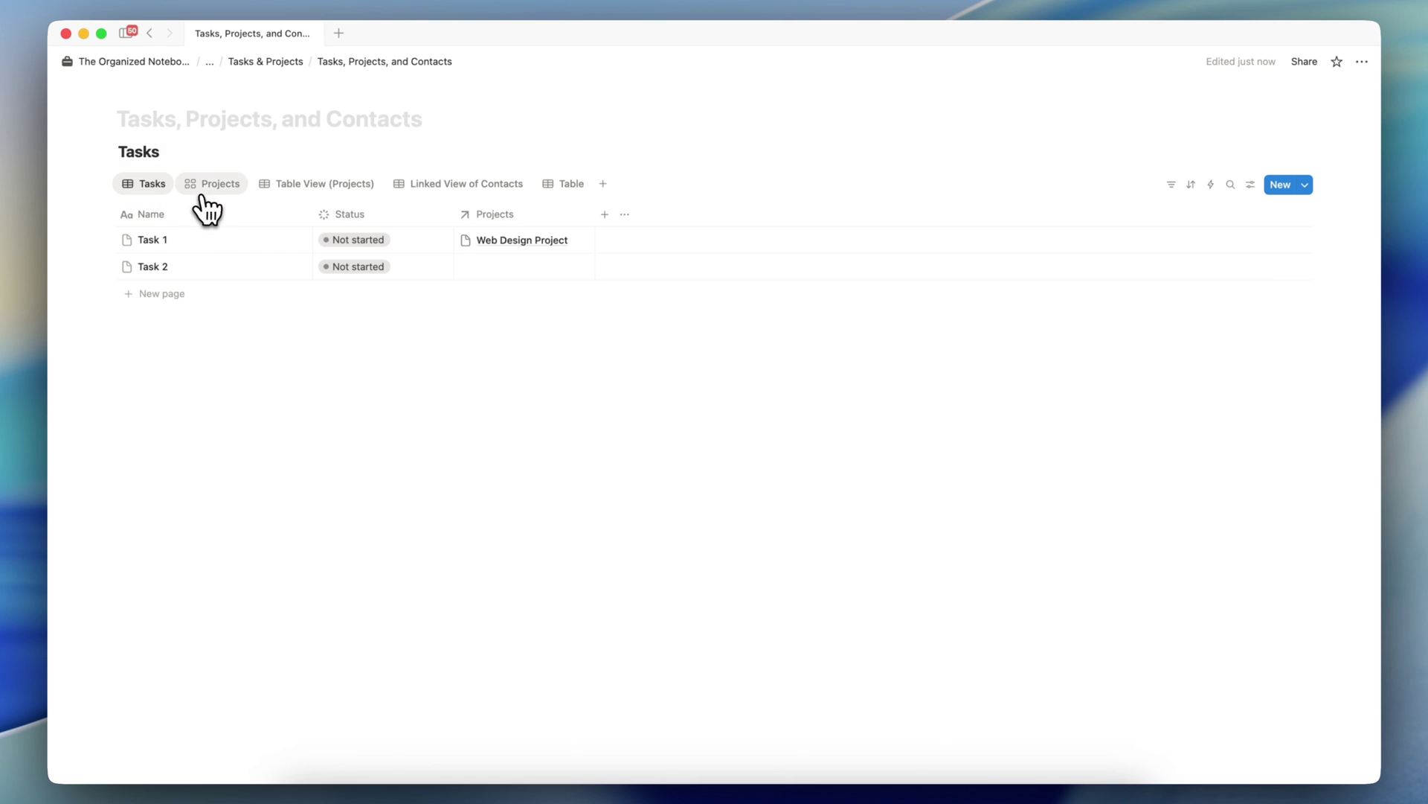
click(209, 197)
click(547, 186)
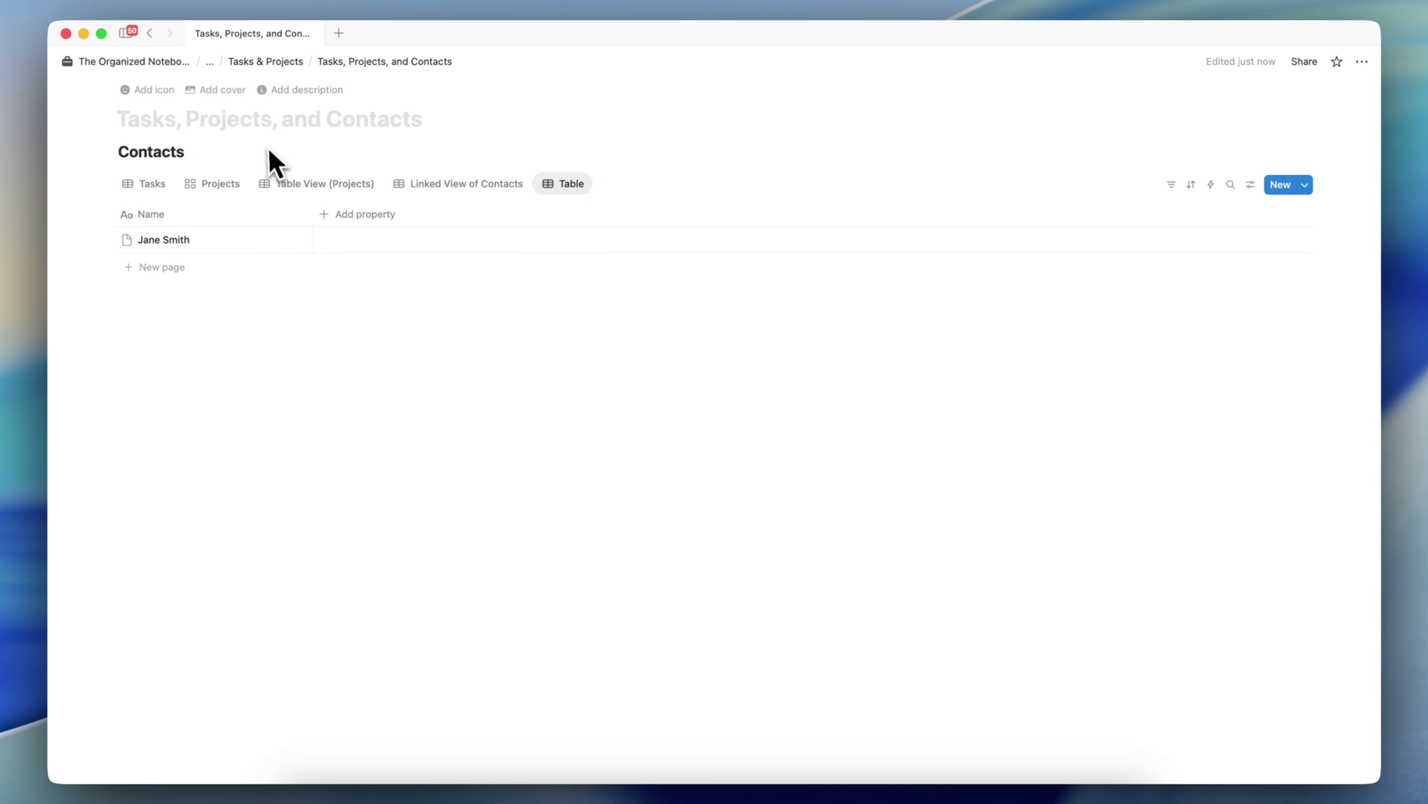
- Open the data source management of the Tasks, Projects, and Contacts database from its Tasks view
click(266, 61)
click(186, 307)
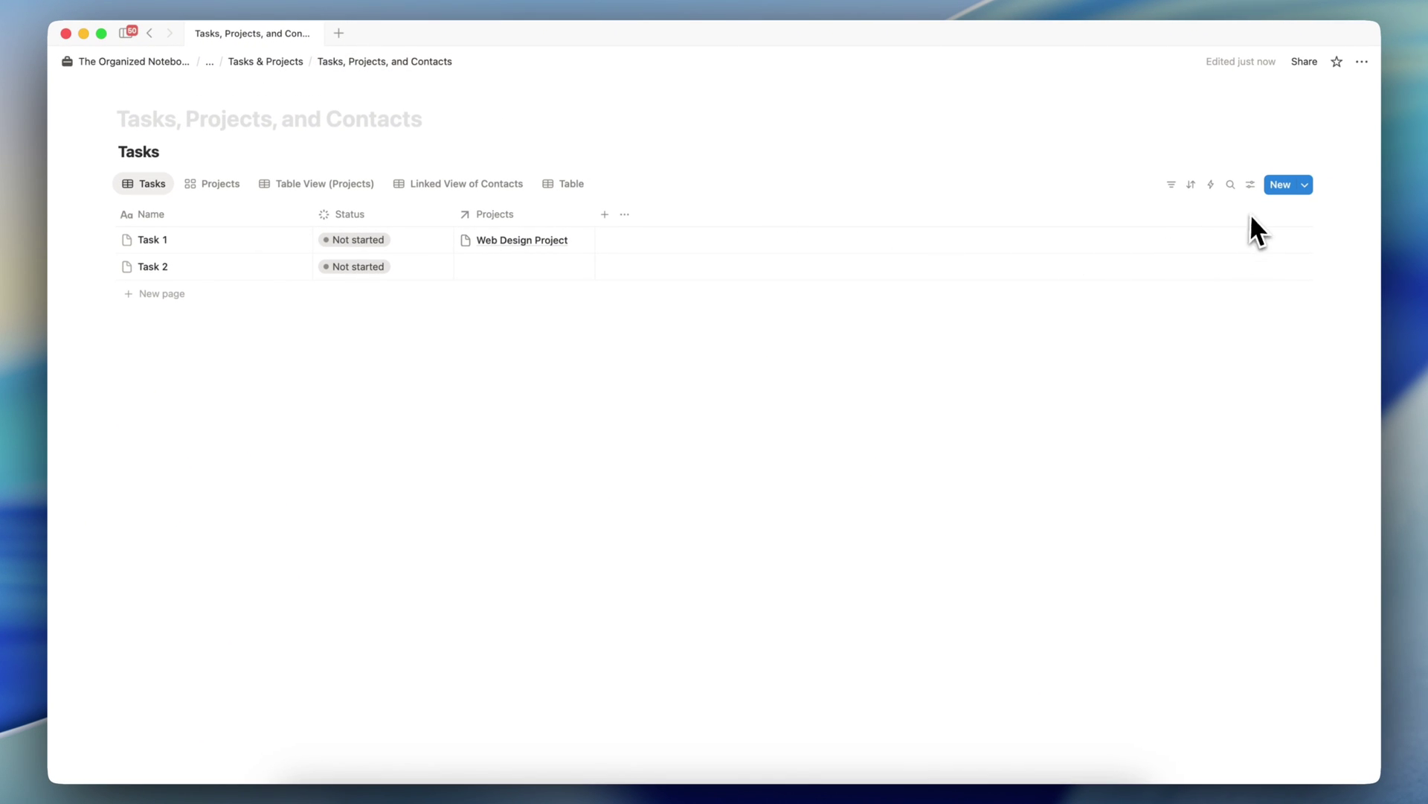
click(1251, 184)
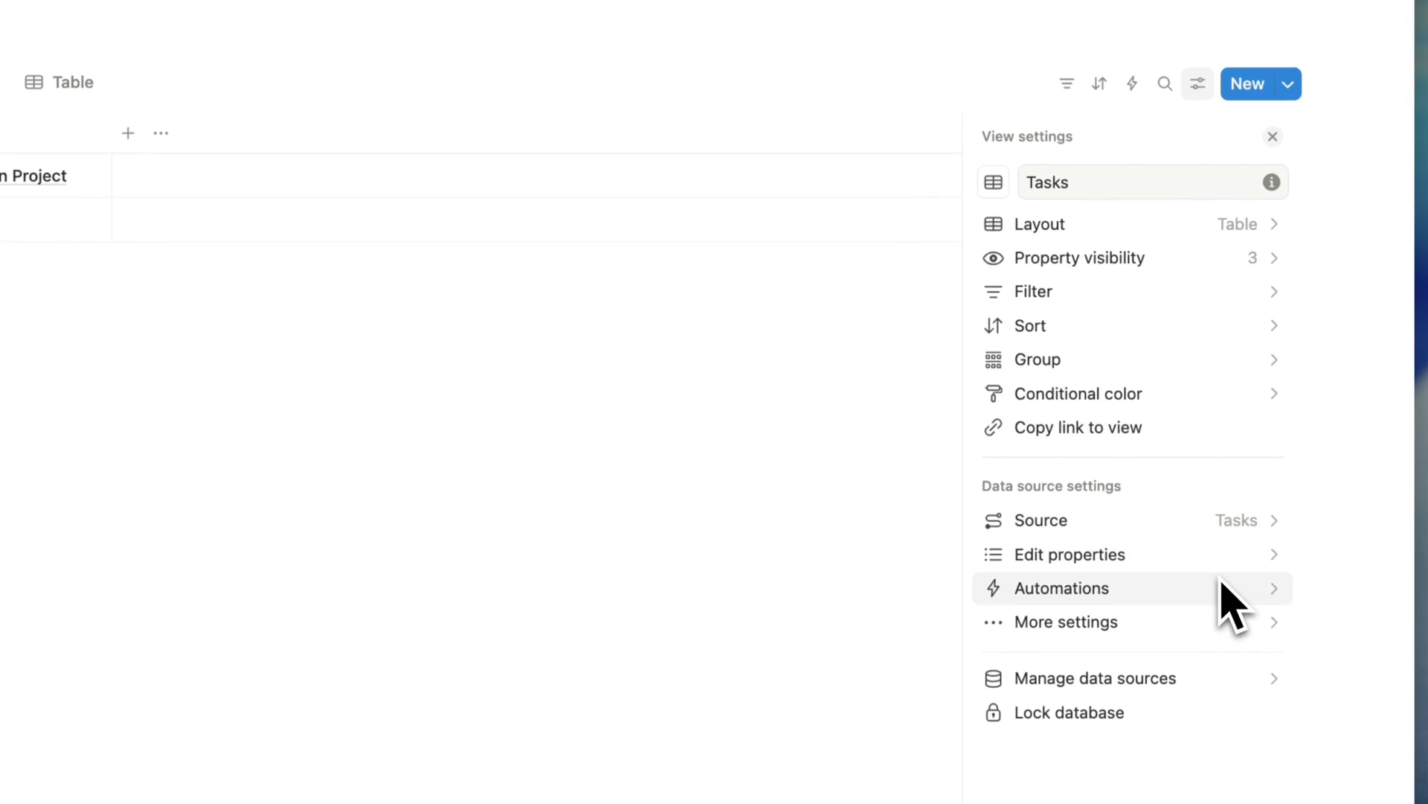
click(1185, 678)
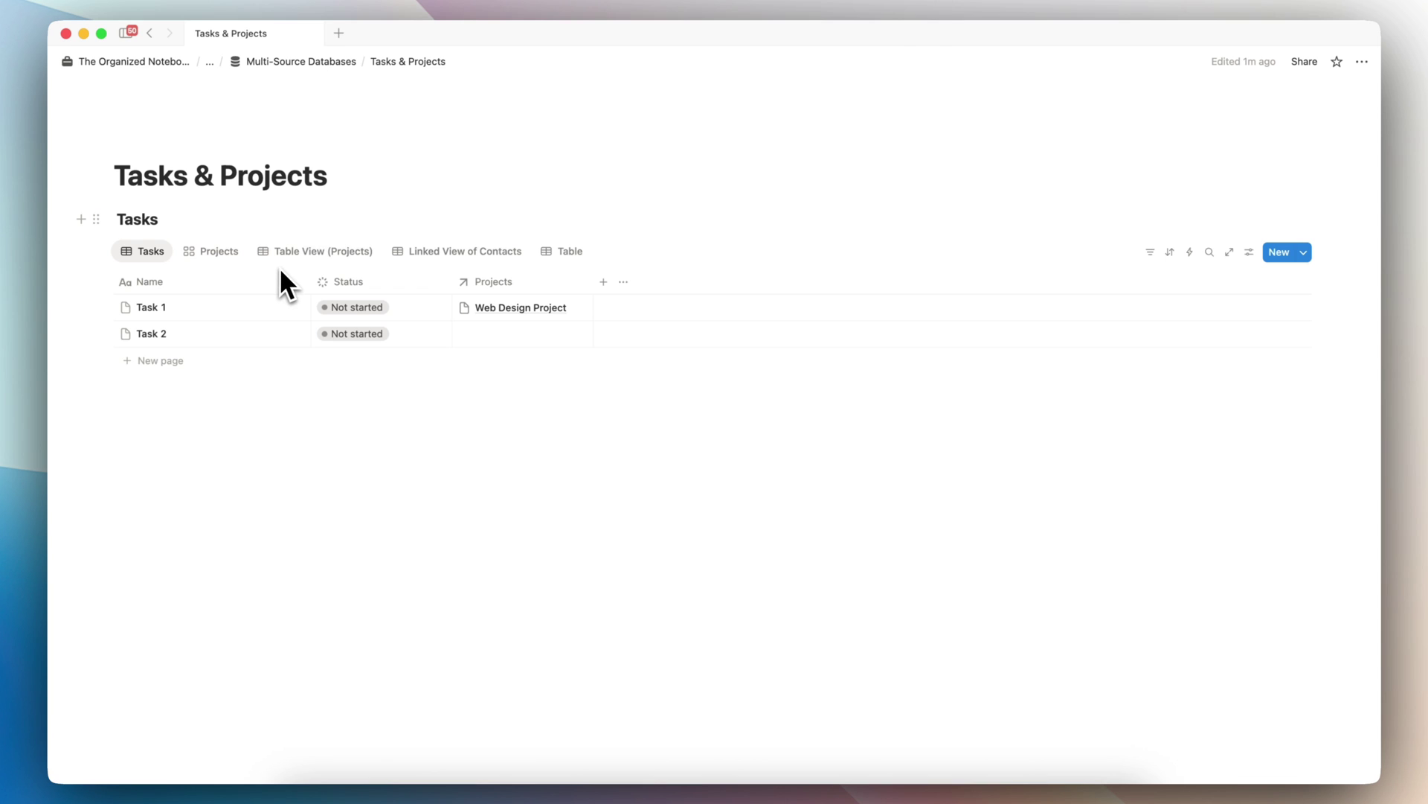
- Switch among the inline database's task, project and linked contact views to examine how each presents its data source
click(234, 252)
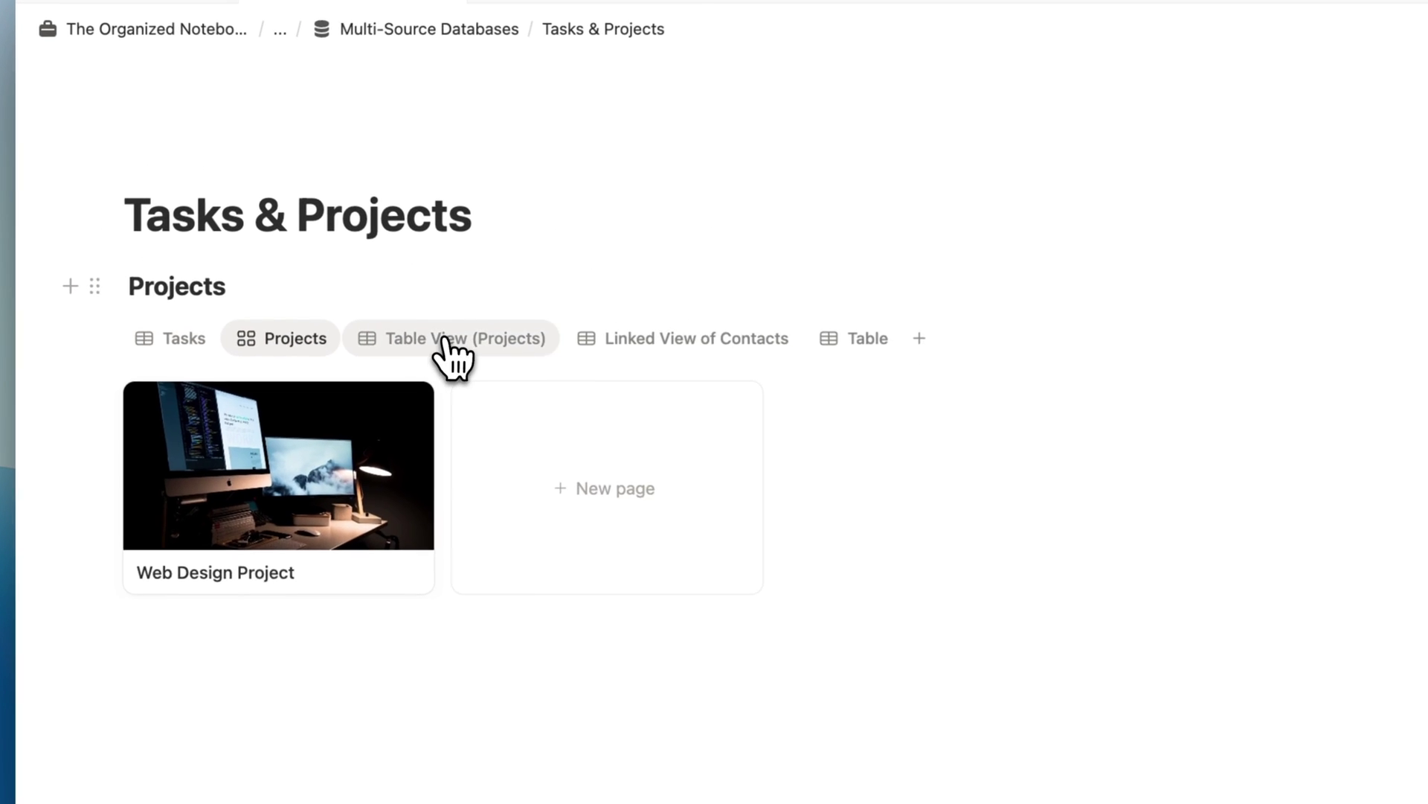
click(310, 252)
click(681, 344)
click(506, 346)
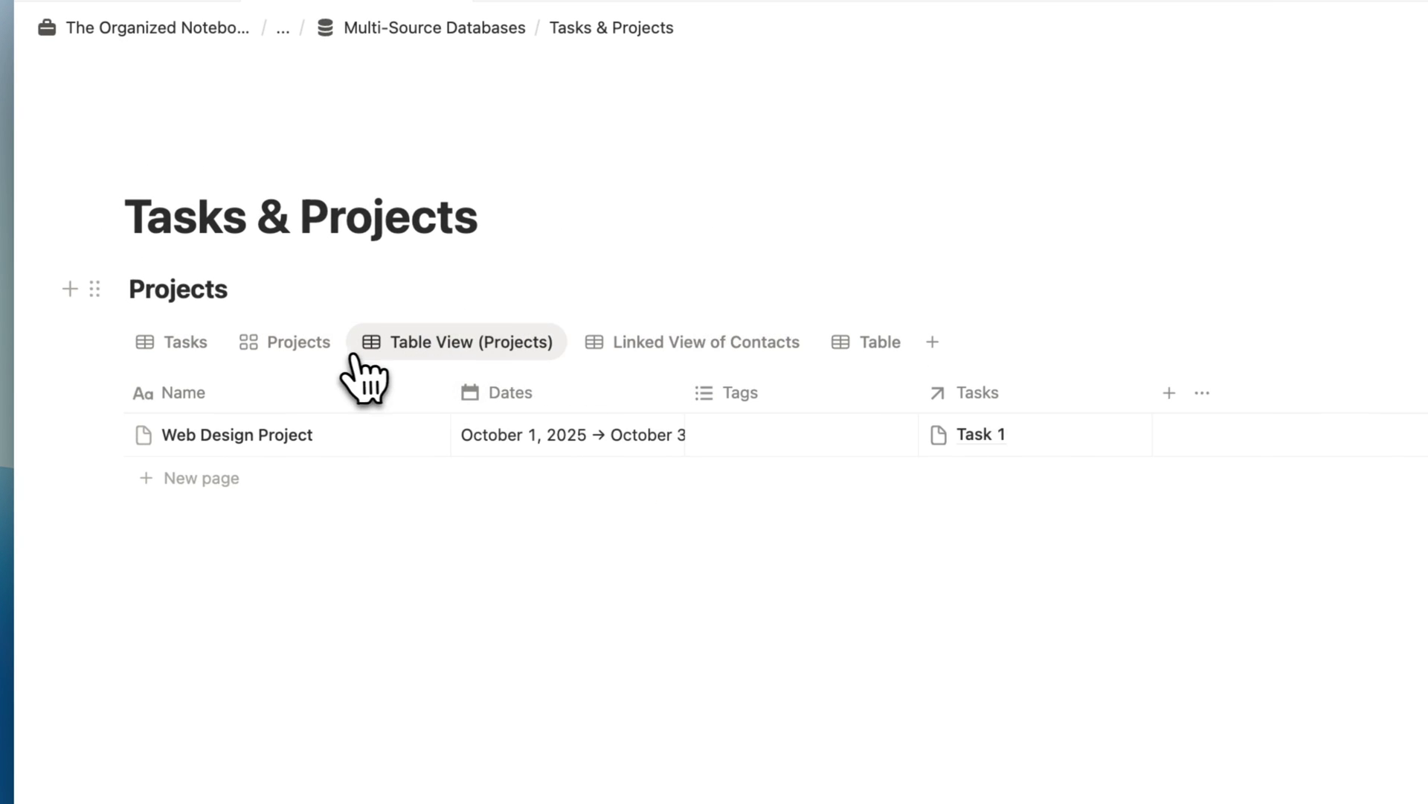
click(245, 347)
click(181, 344)
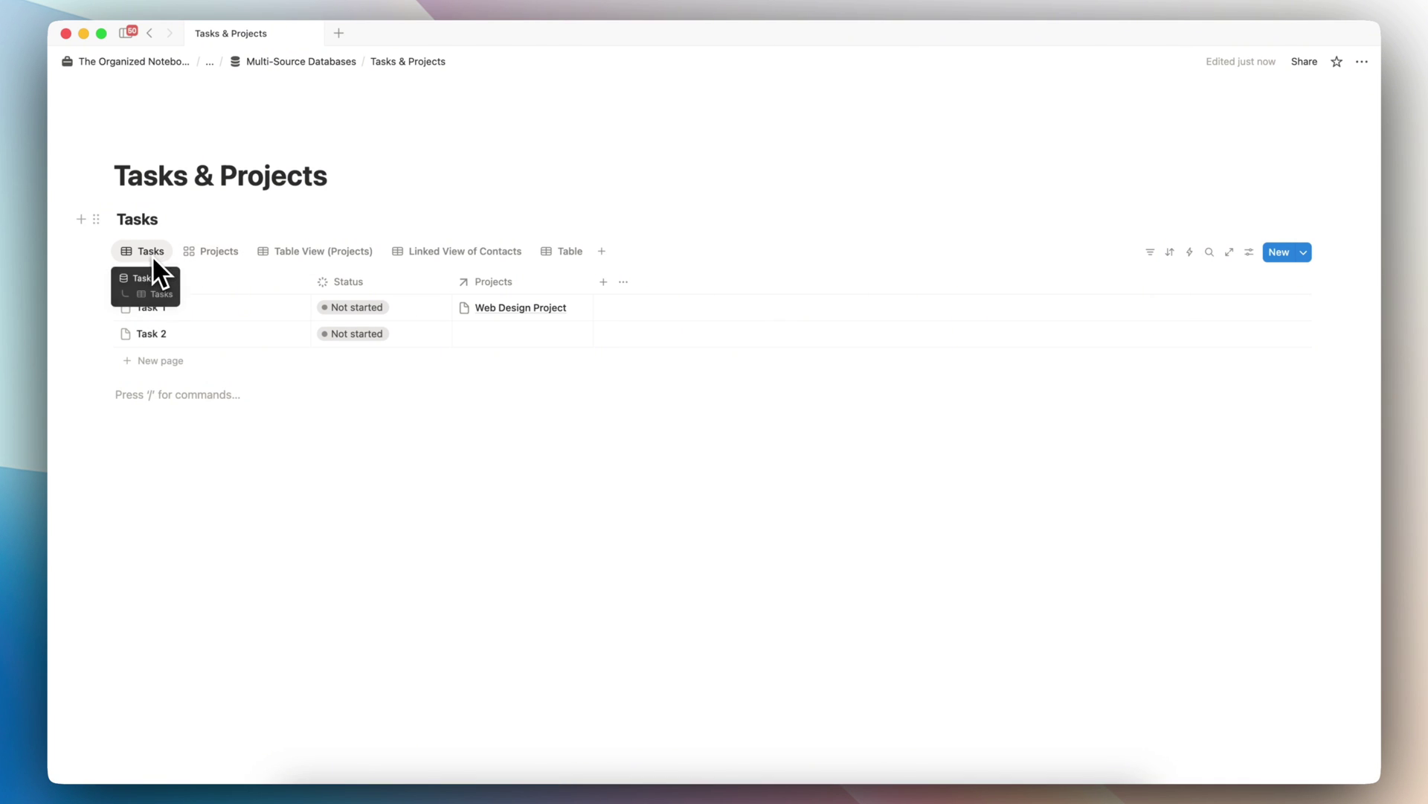
click(314, 254)
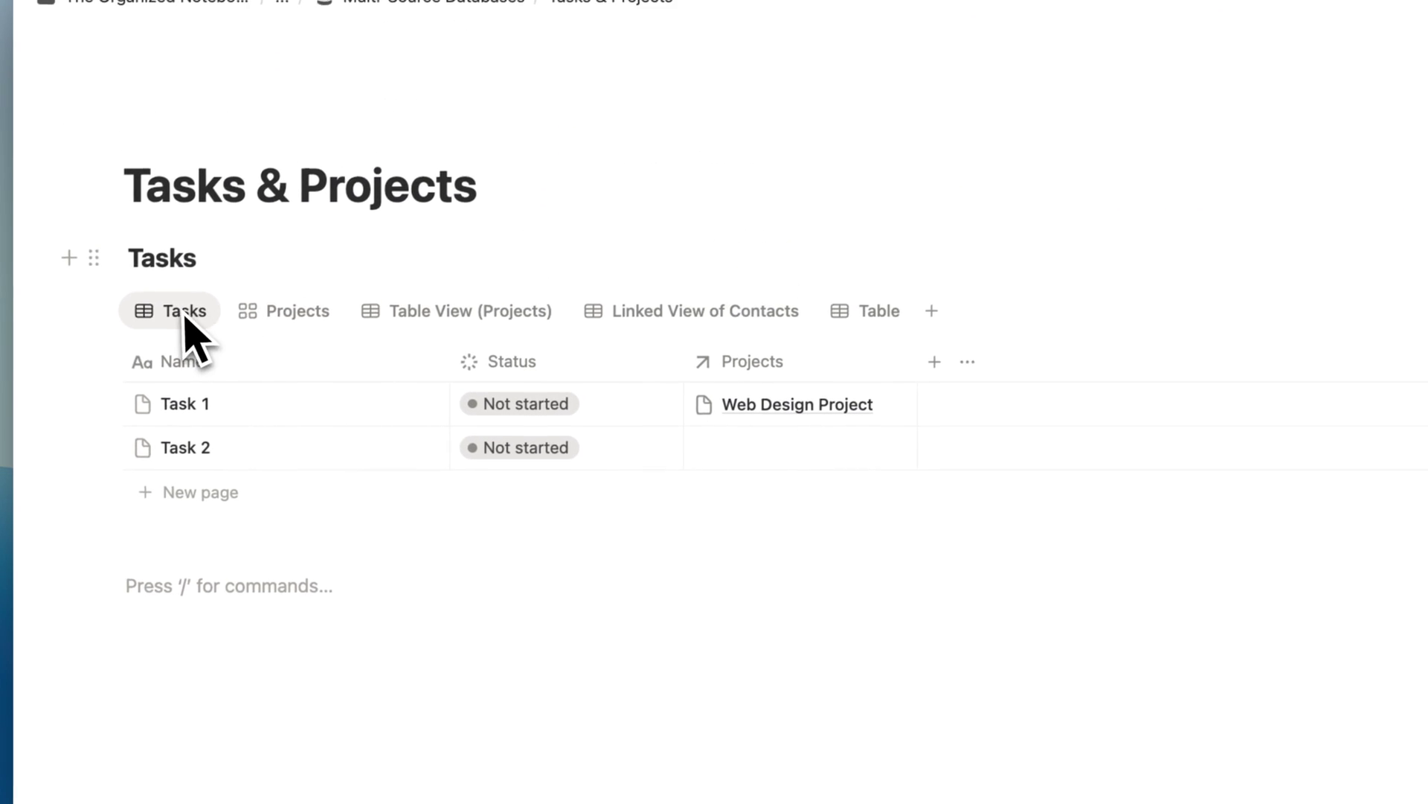
click(301, 328)
click(199, 335)
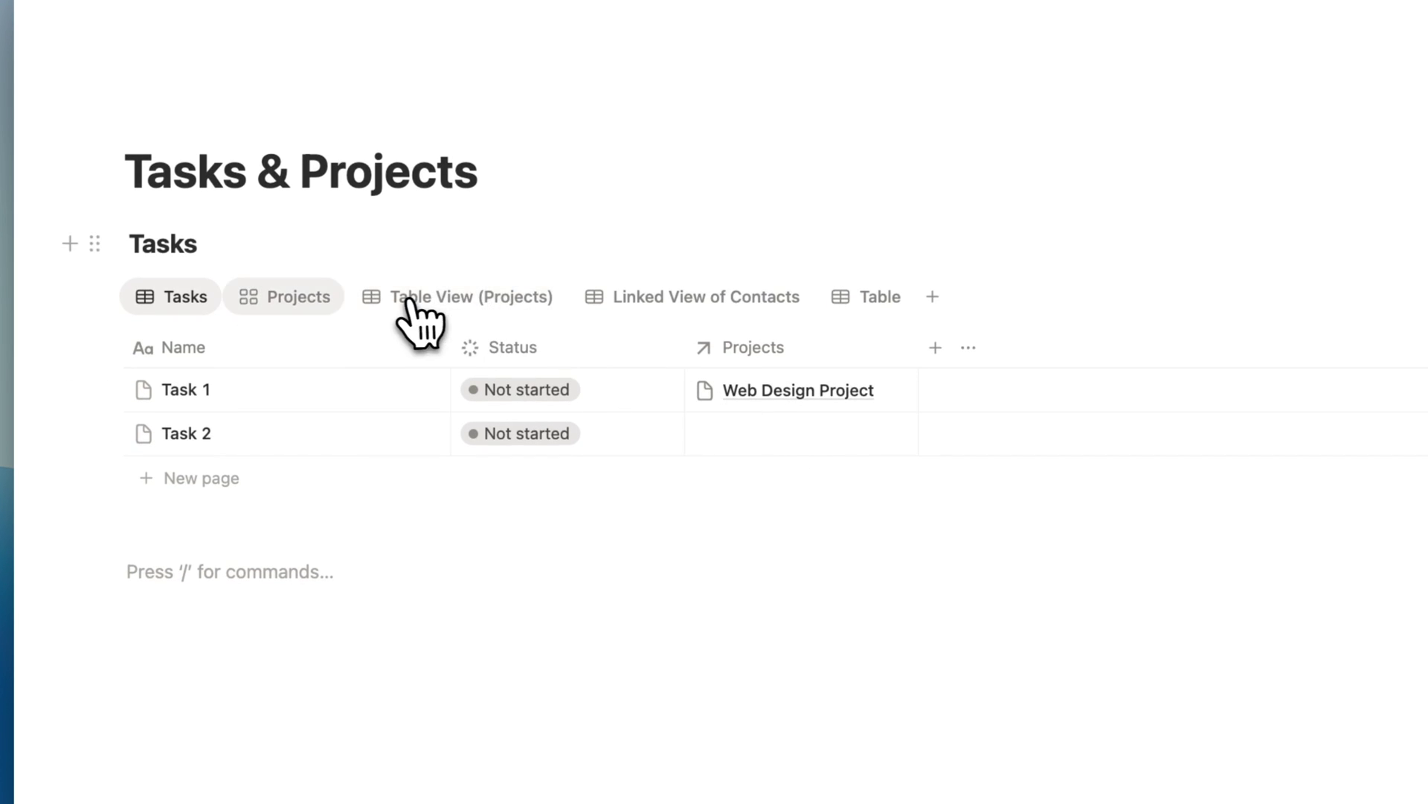
click(456, 329)
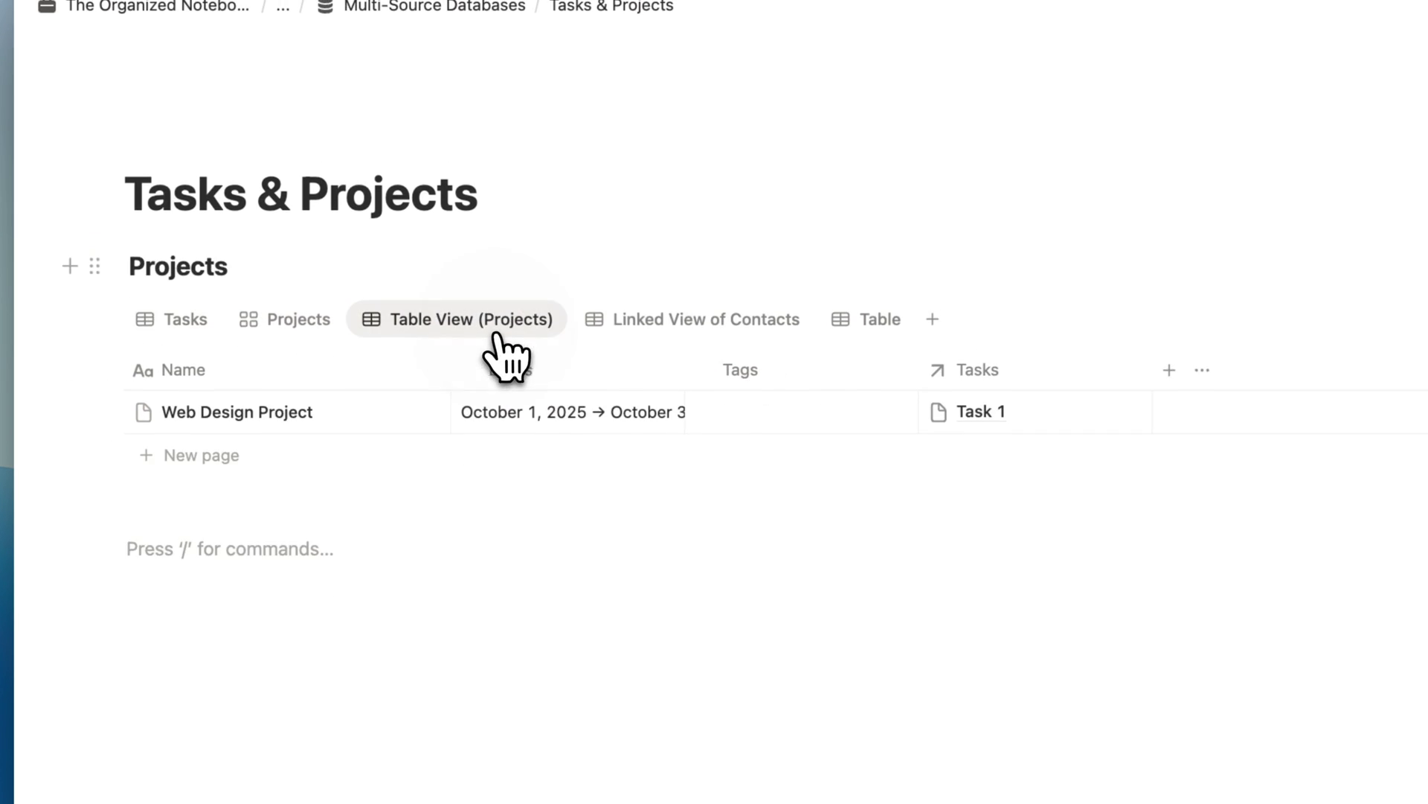
- Relate Task 2 to Web Design Project in the Tasks view and check the relation in Table View (Projects)
click(173, 313)
click(800, 433)
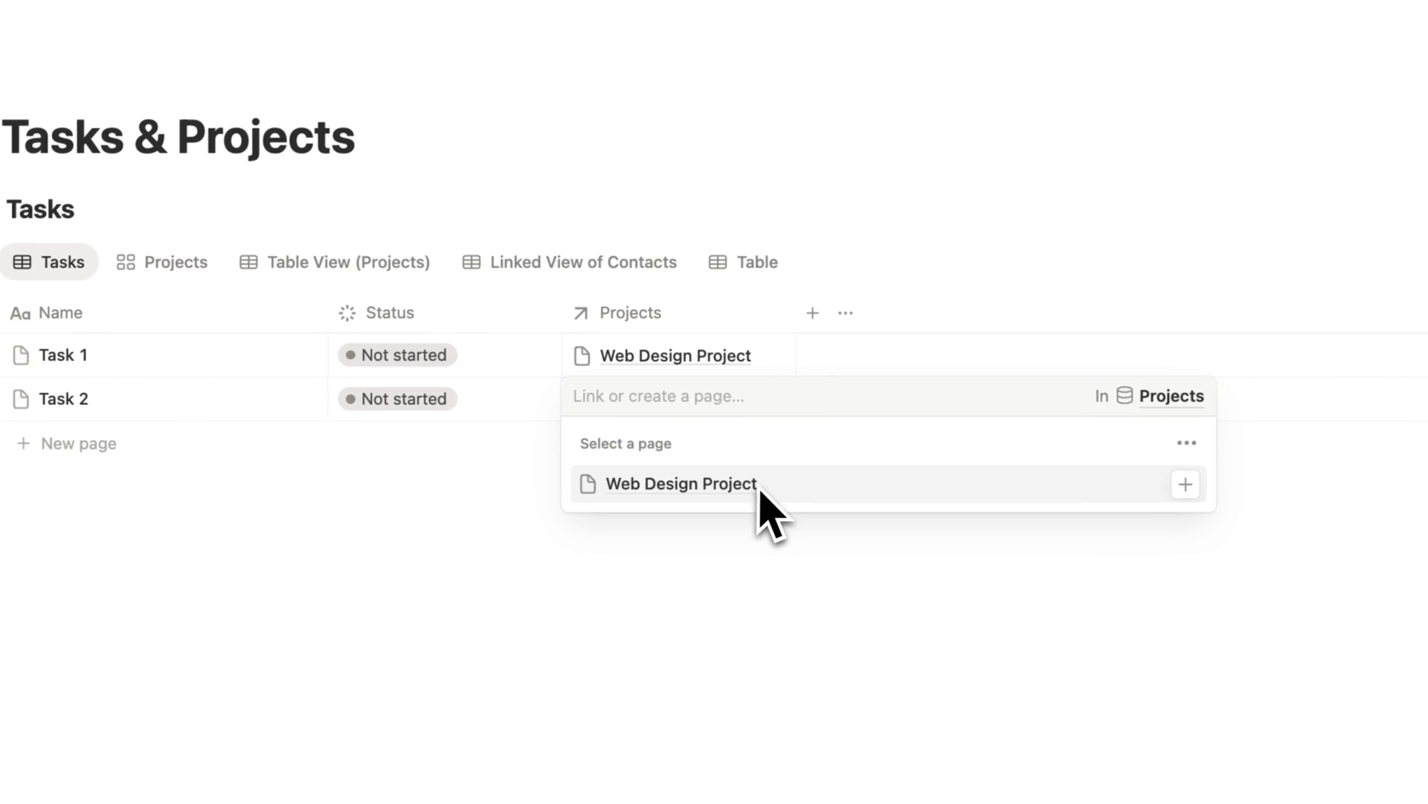
click(878, 511)
click(449, 523)
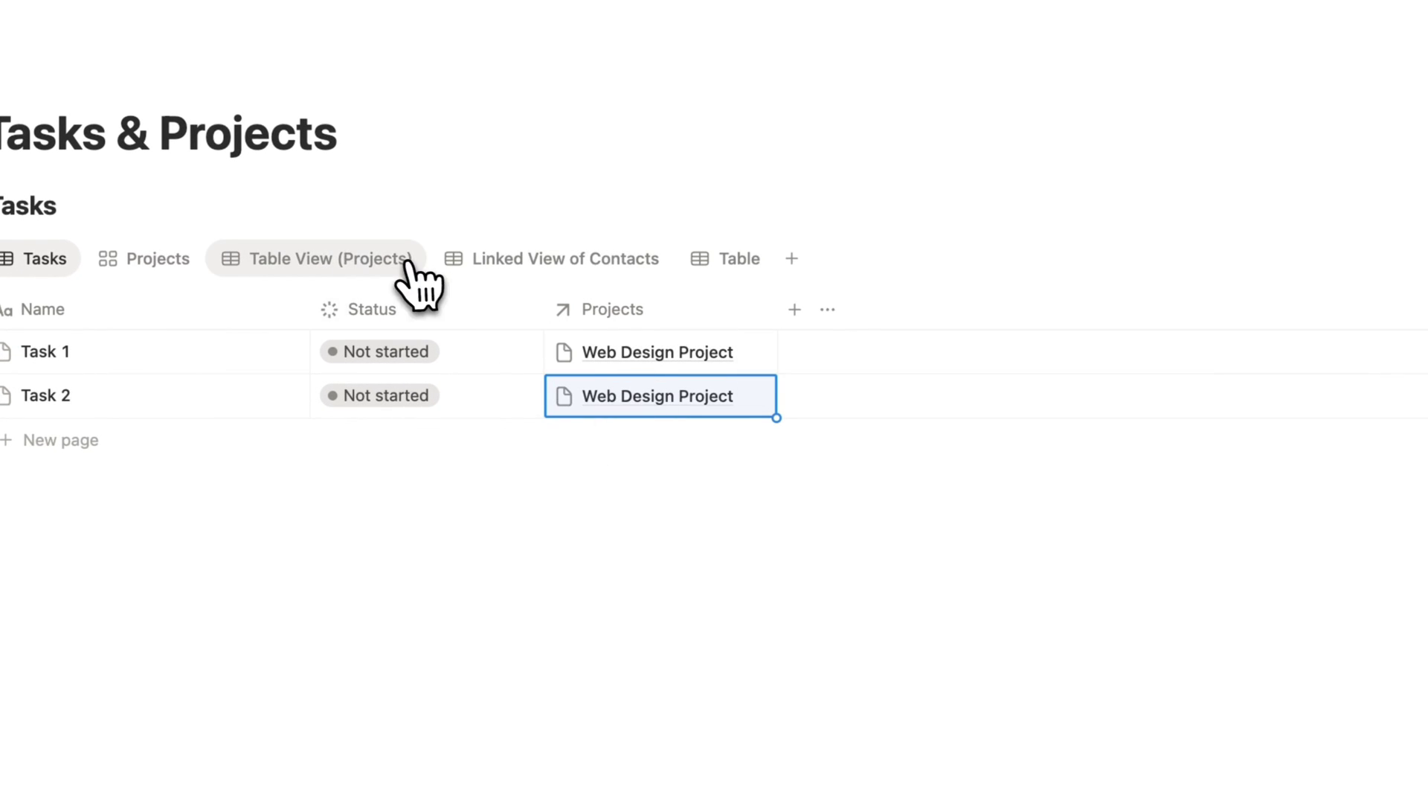
click(338, 272)
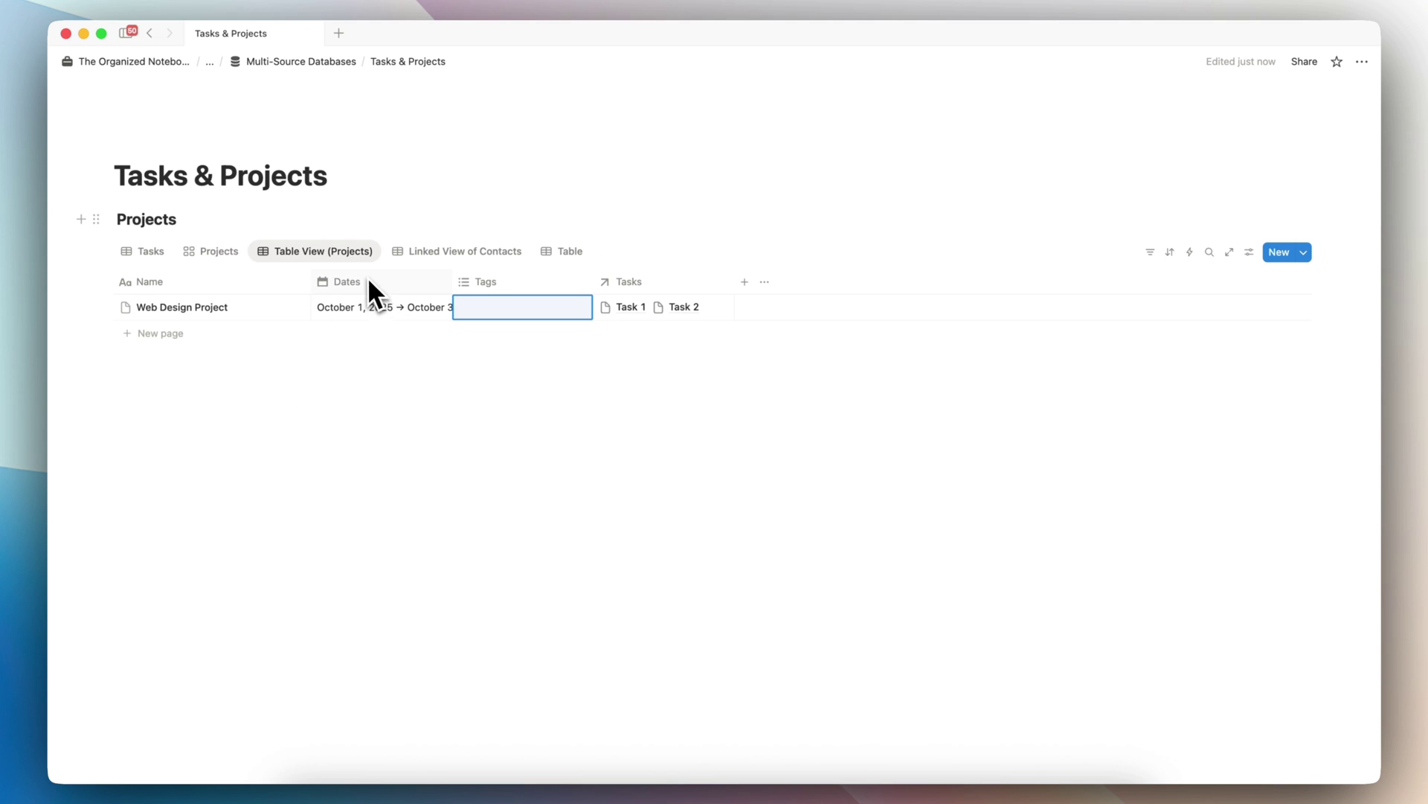
- Compare the Tasks table, the Projects gallery and Table View (Projects) once more
click(145, 250)
click(213, 251)
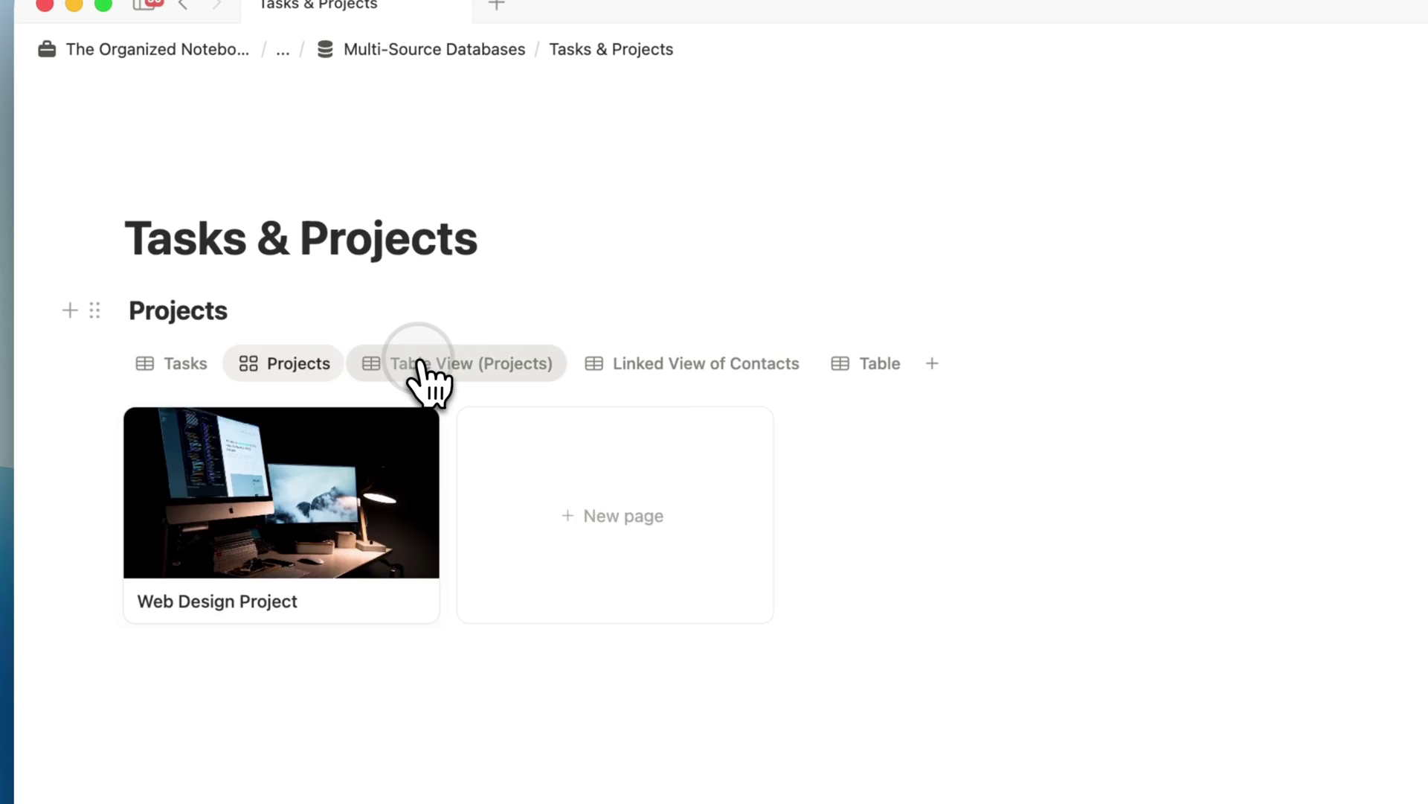
click(418, 364)
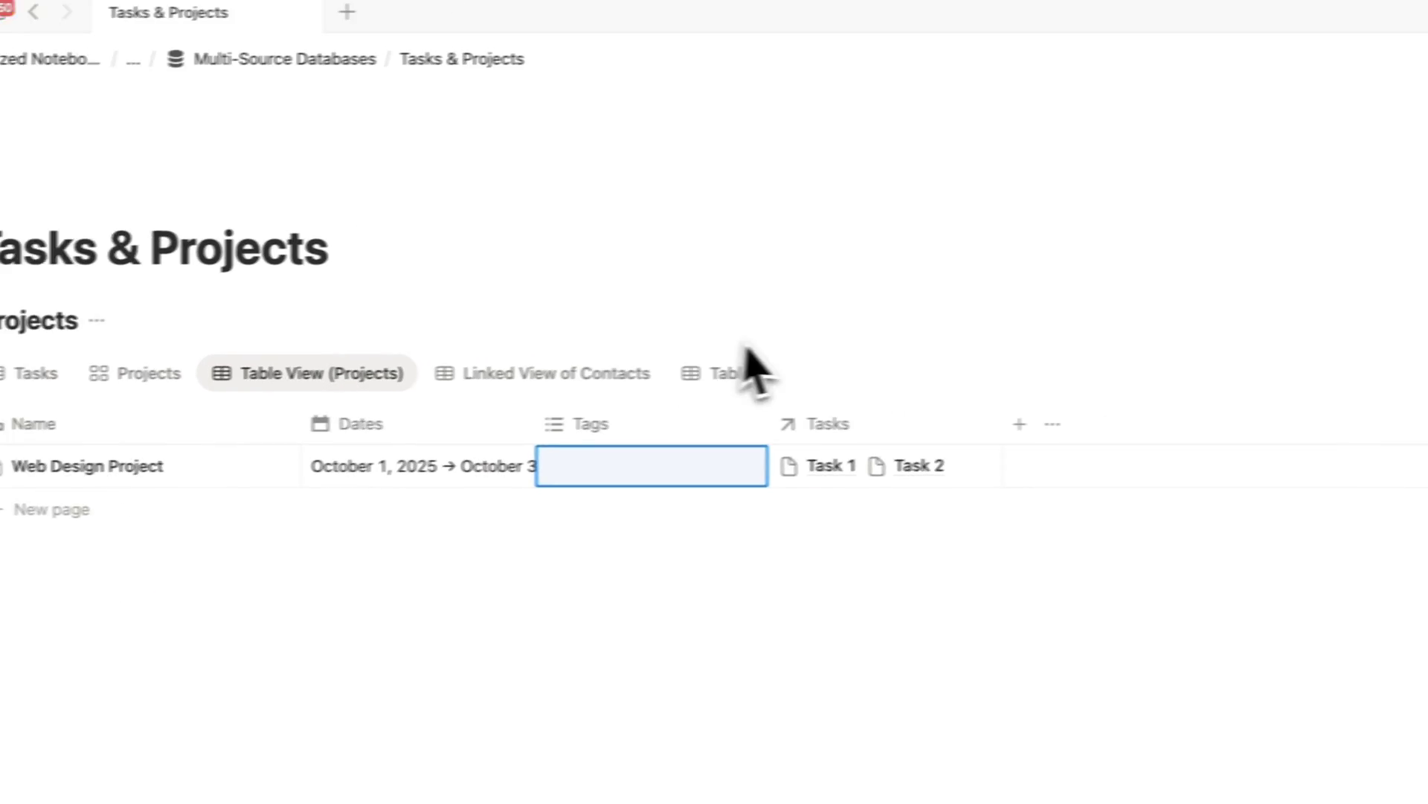
- Look through the ULTIMATE Life Planner dashboard and open a page from its navigation list
click(1286, 90)
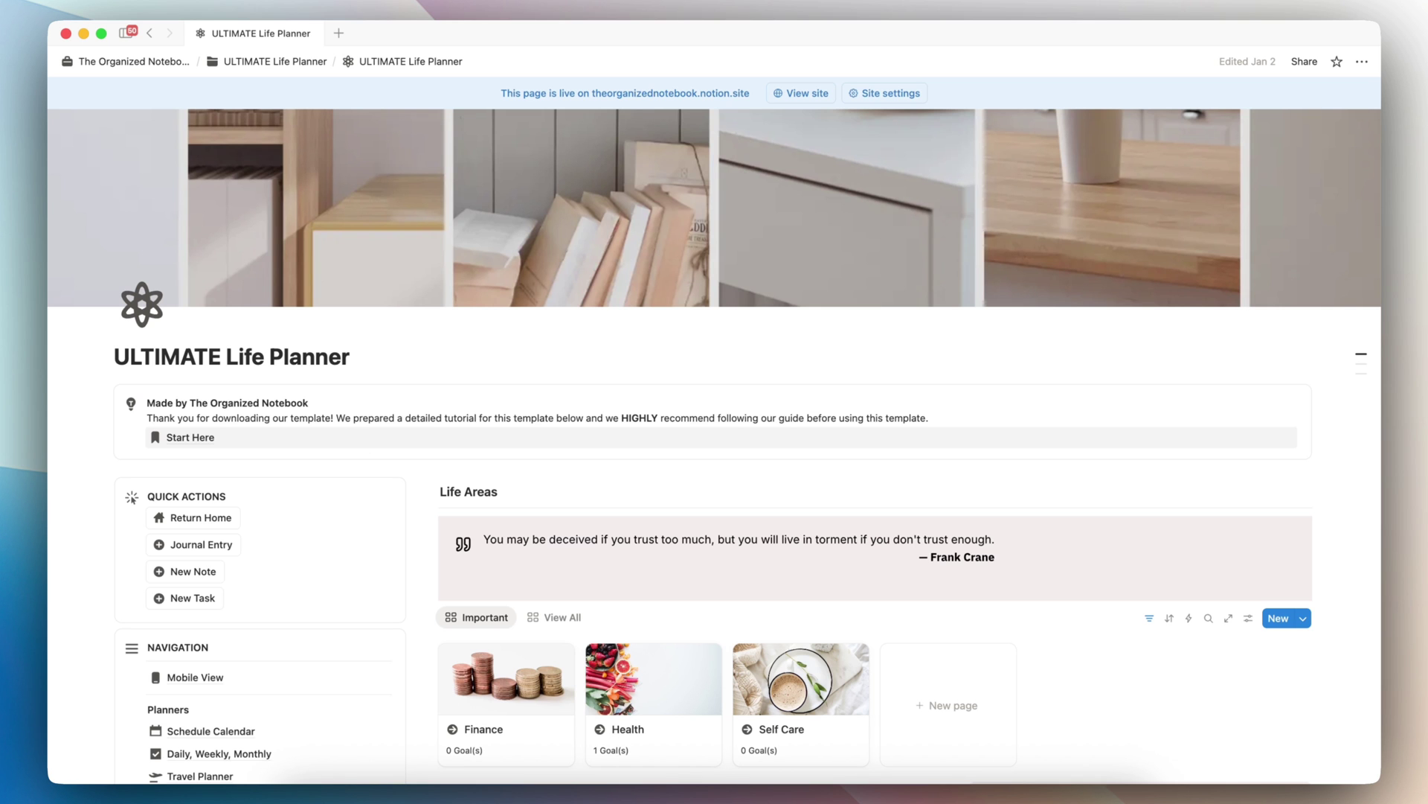
scroll(350, 447, down, 15)
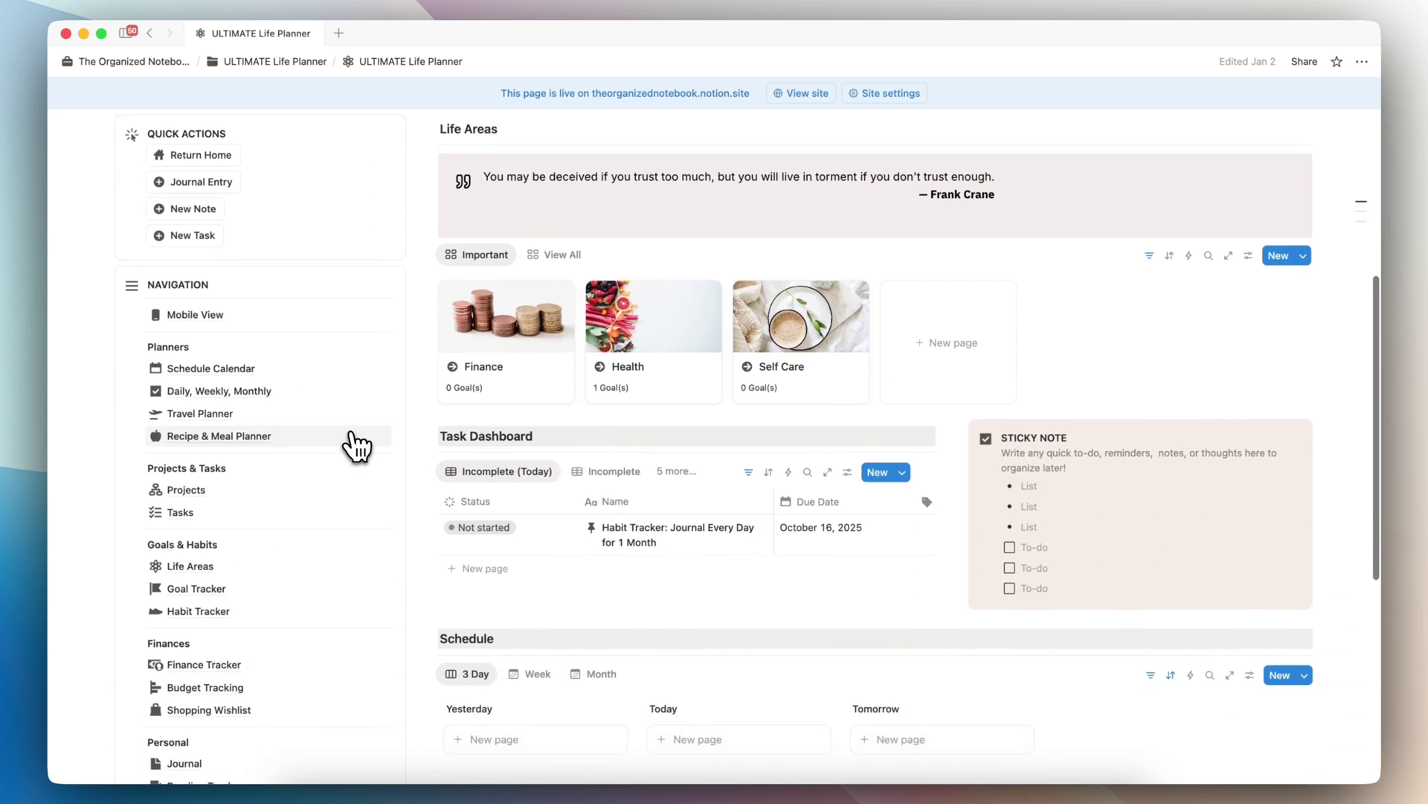
click(237, 544)
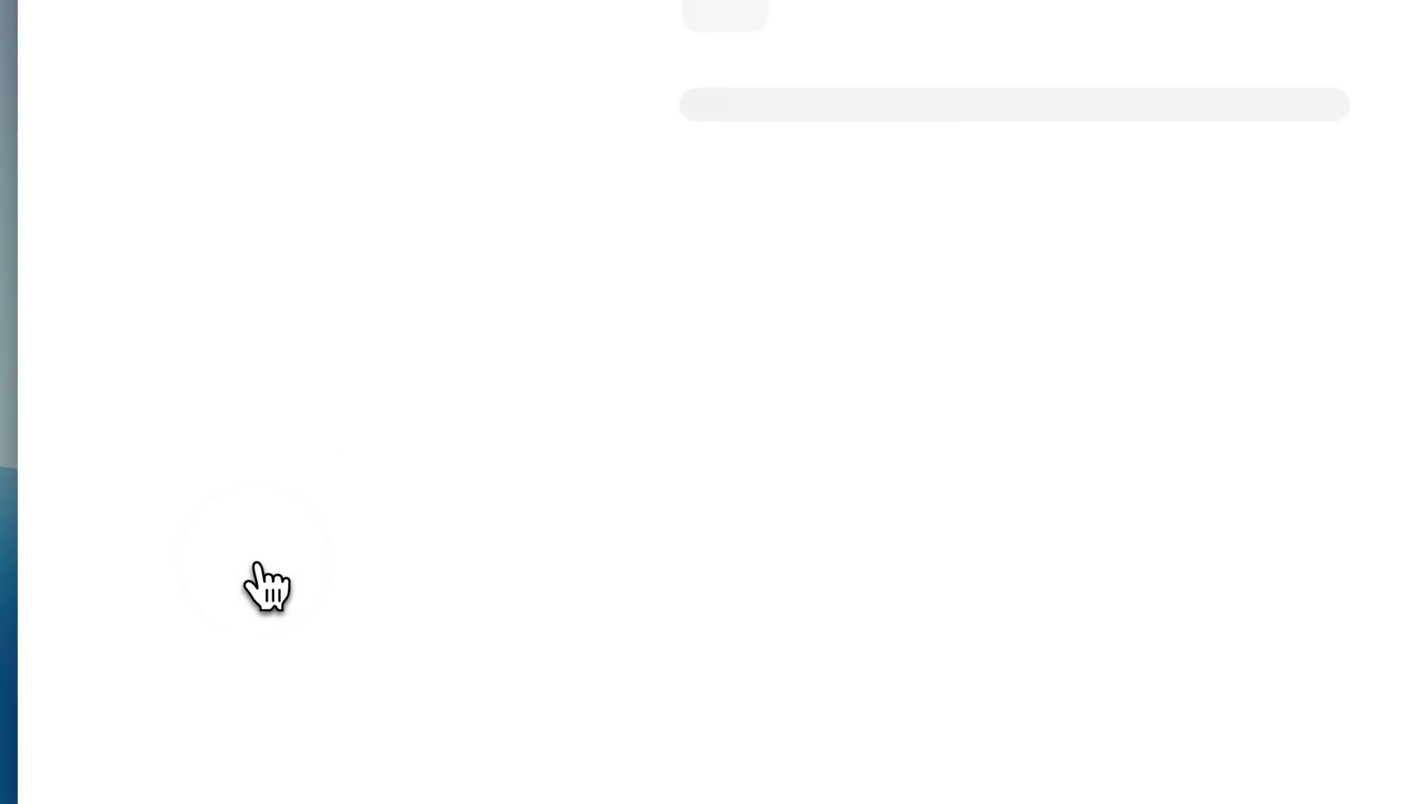
- Open the Life Areas (Life Planner) database from the Databases page to view it, and return to the Databases page
scroll(744, 654, down, 5)
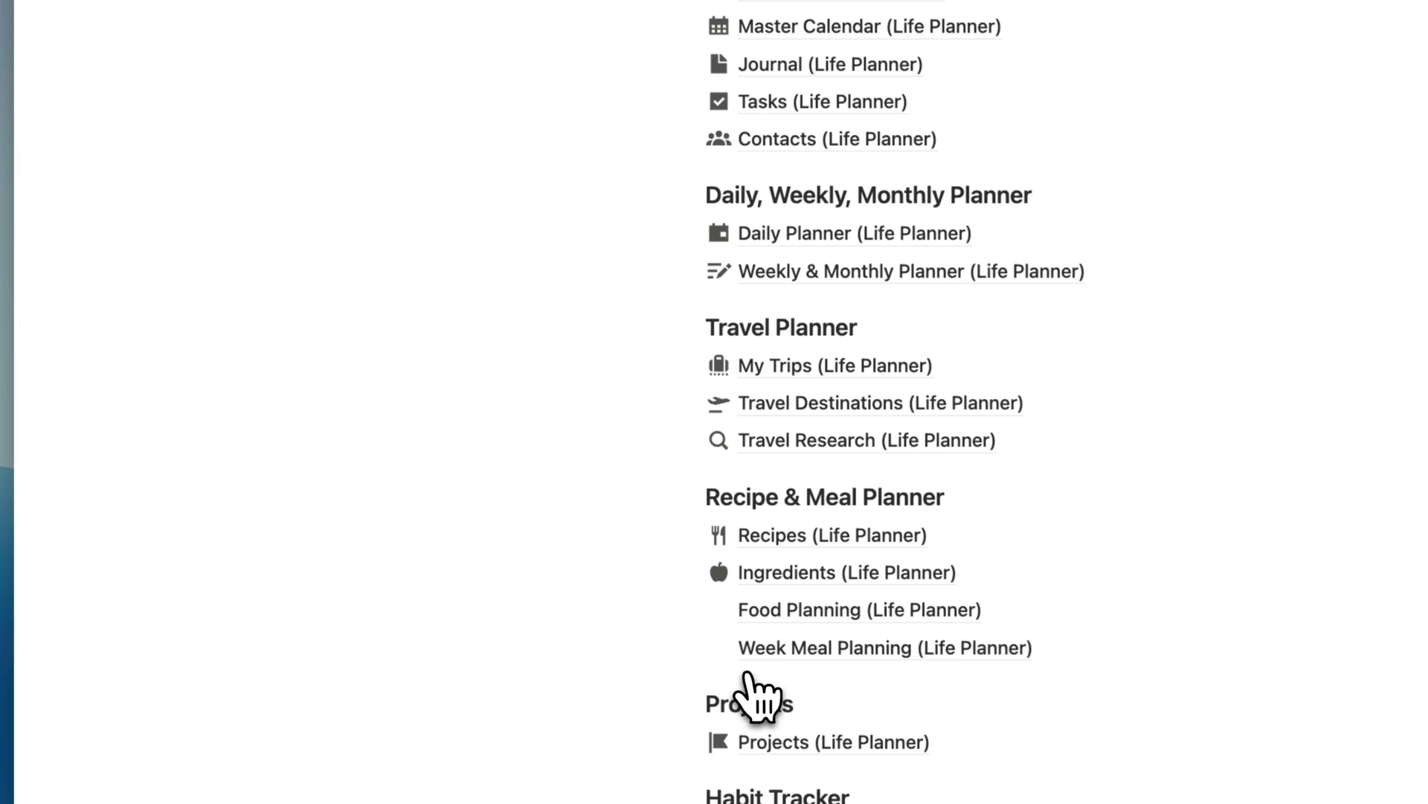
scroll(756, 692, up, 2)
scroll(770, 602, up, 4)
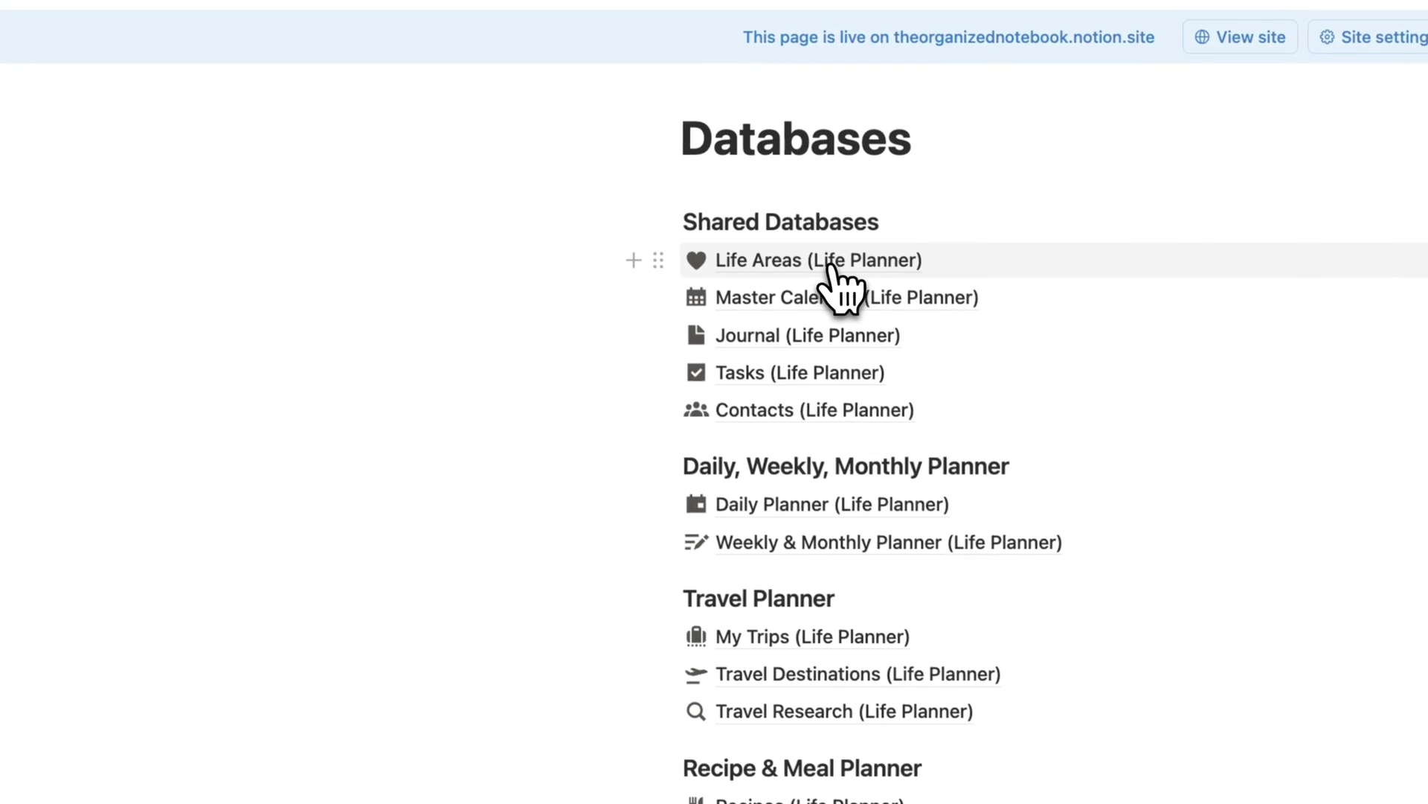
click(835, 270)
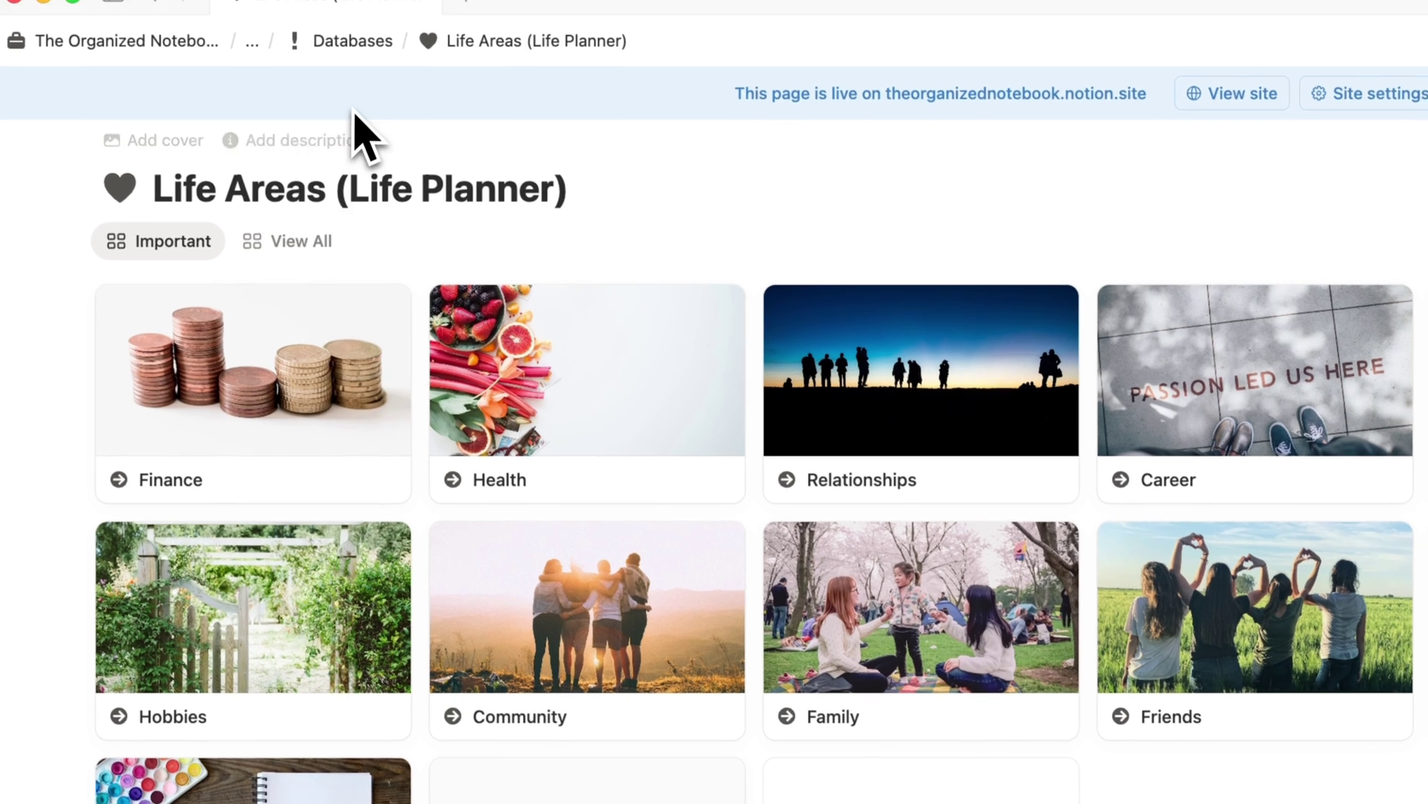
click(354, 42)
- Examine how the Databases page groups the planner's databases, from Shared Databases down to Documents
scroll(574, 543, down, 4)
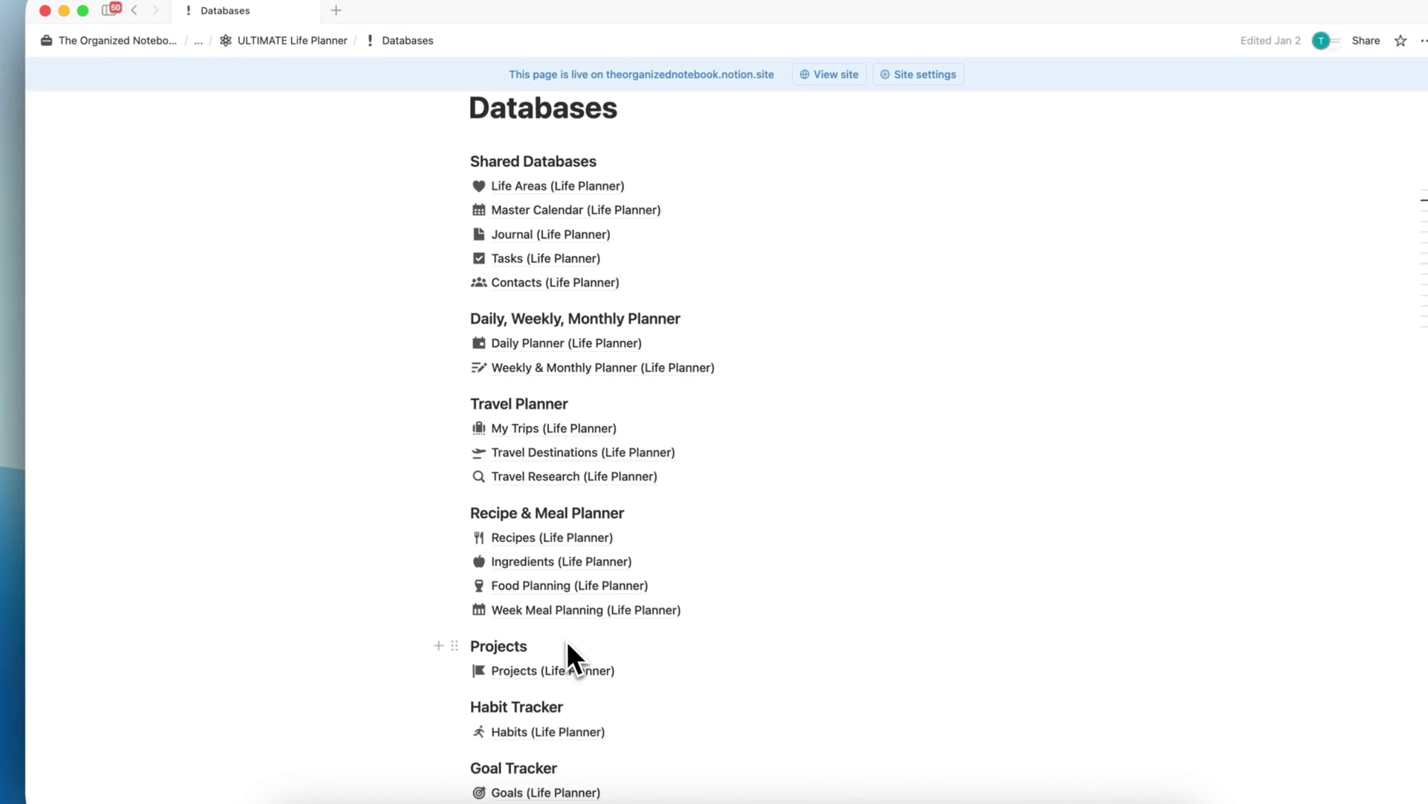
scroll(565, 669, down, 3)
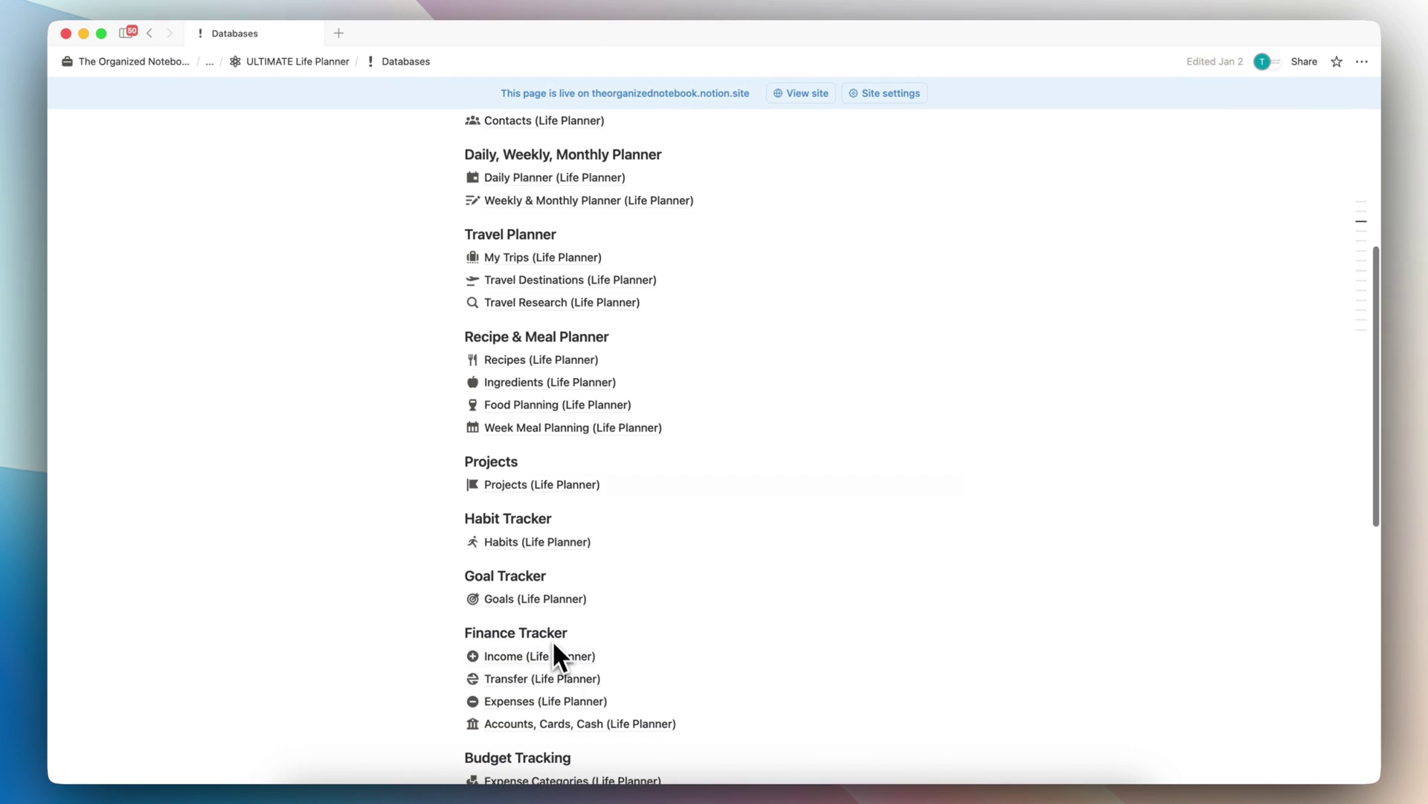
scroll(552, 640, up, 5)
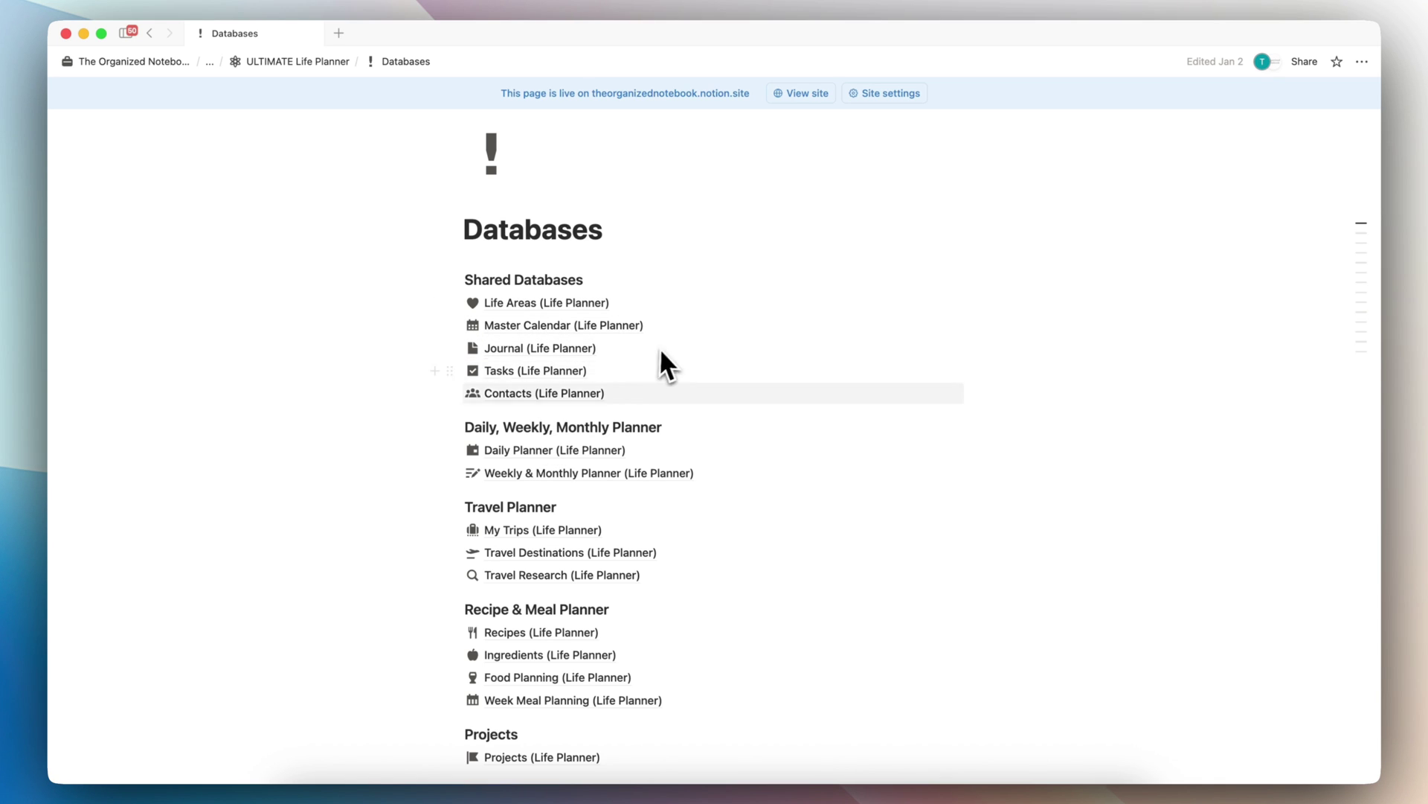
scroll(636, 546, down, 5)
scroll(634, 567, down, 5)
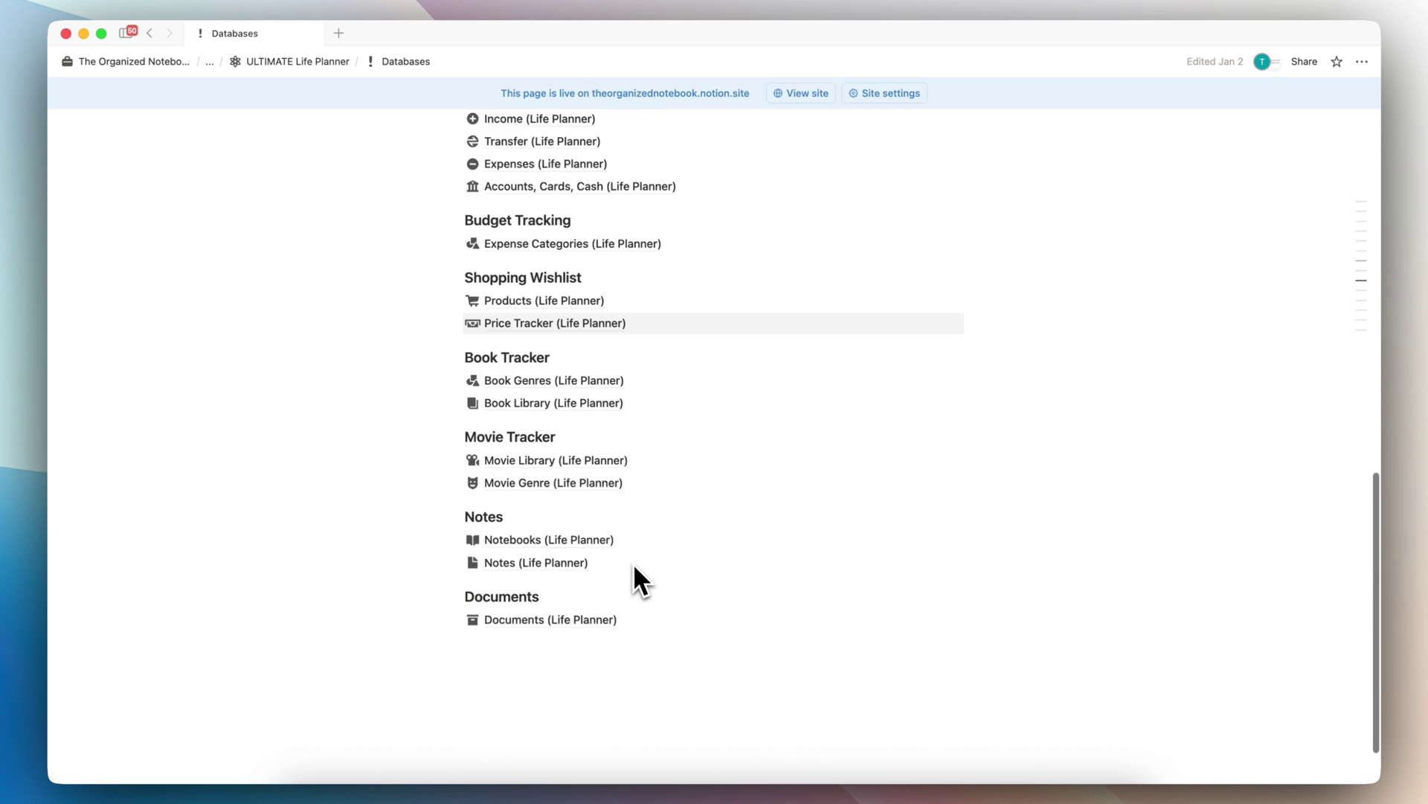
scroll(634, 567, up, 10)
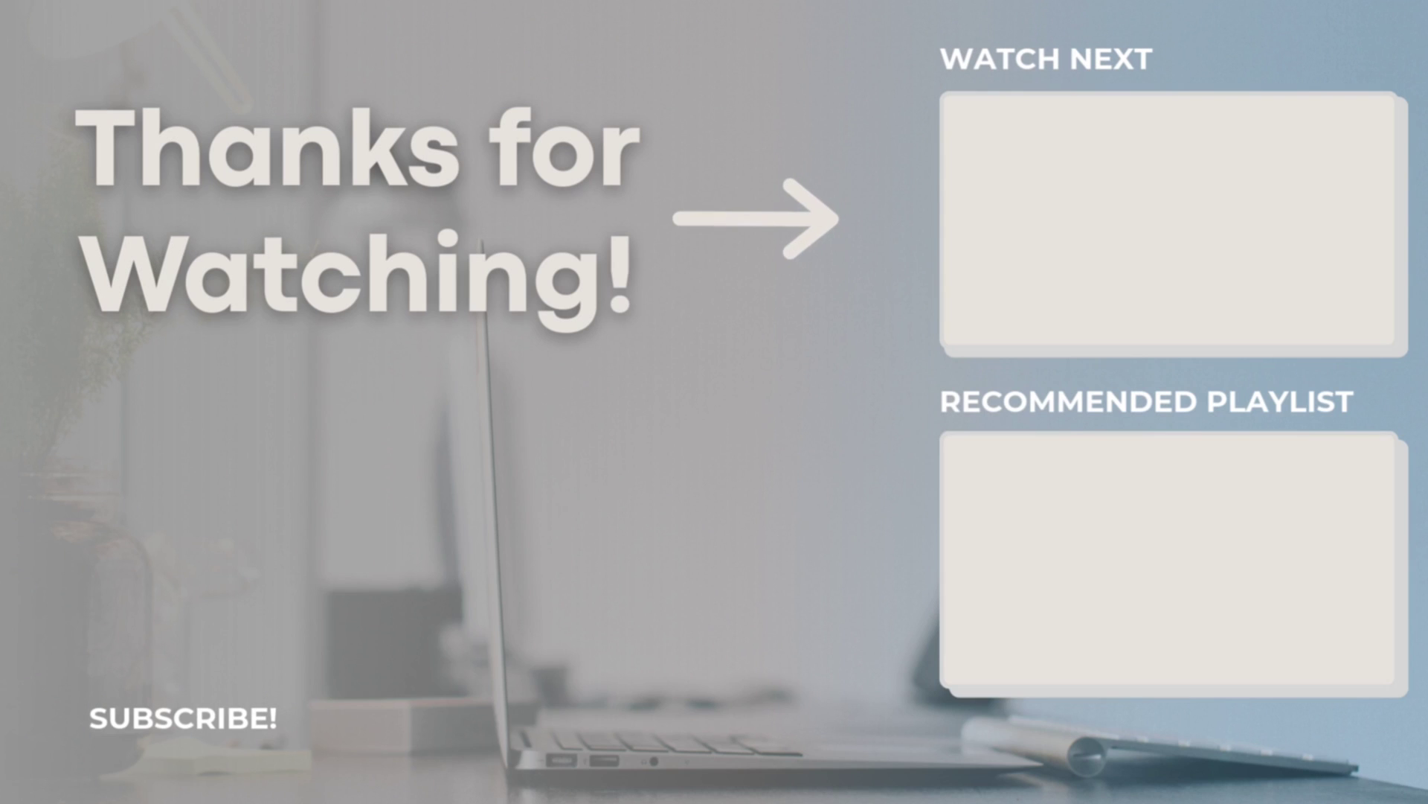